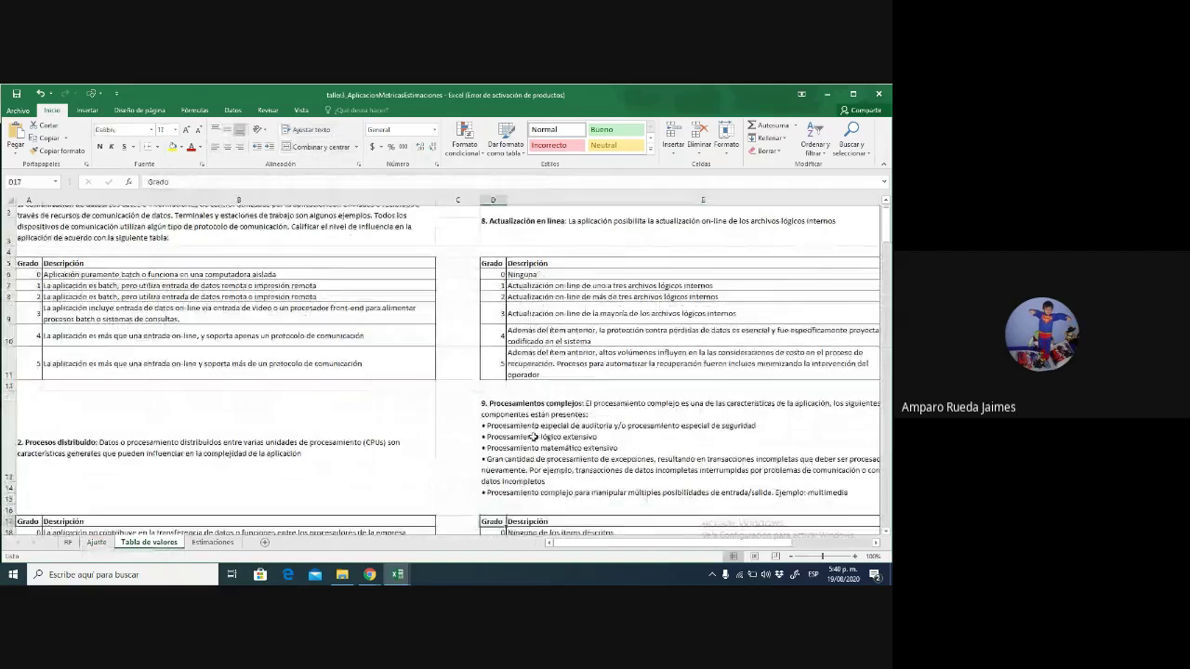
Review the description and grade table of factor 9, Procesamientos complejos, on the Tabla de valores sheet
key(Down)
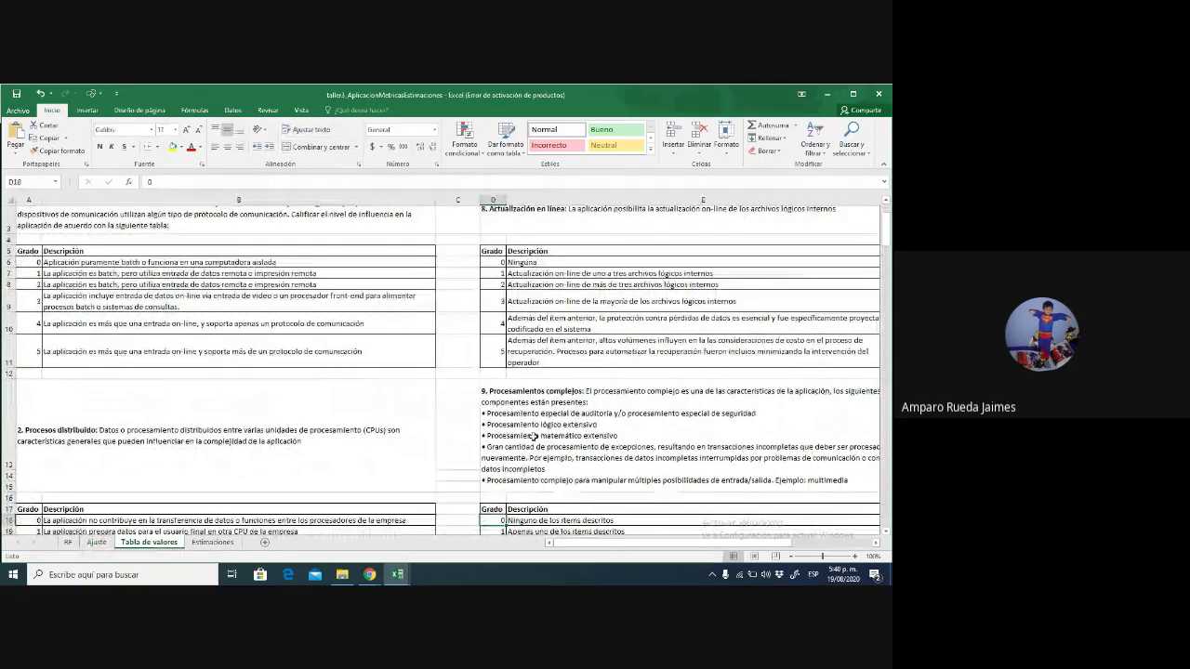
click(653, 397)
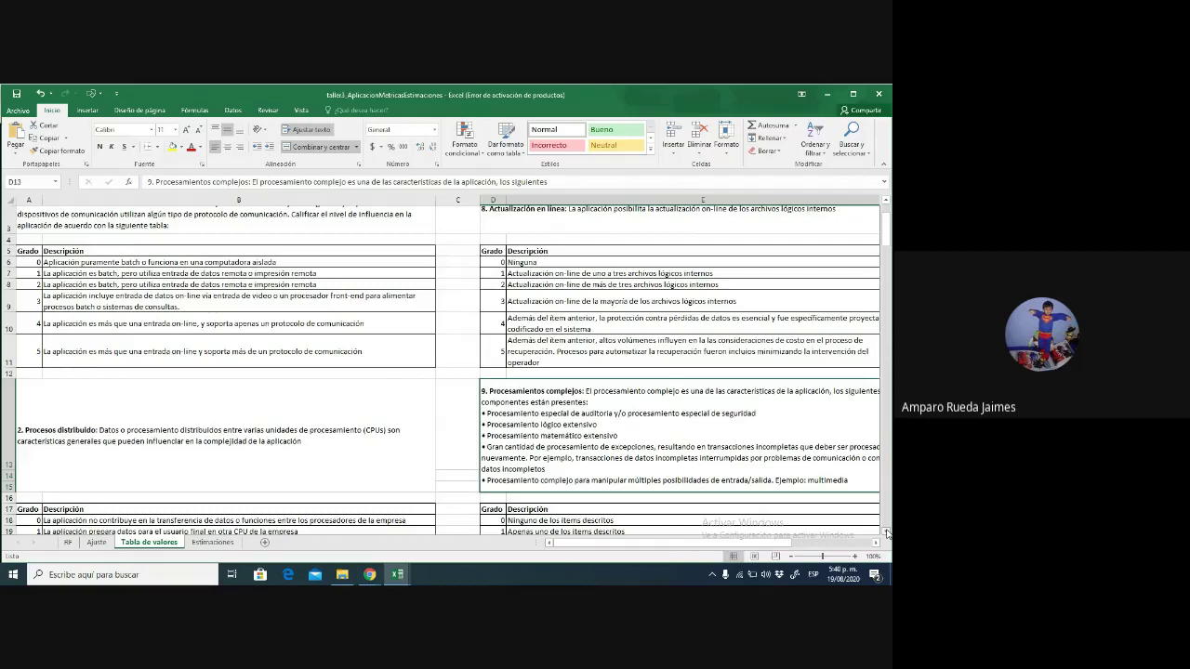
click(886, 533)
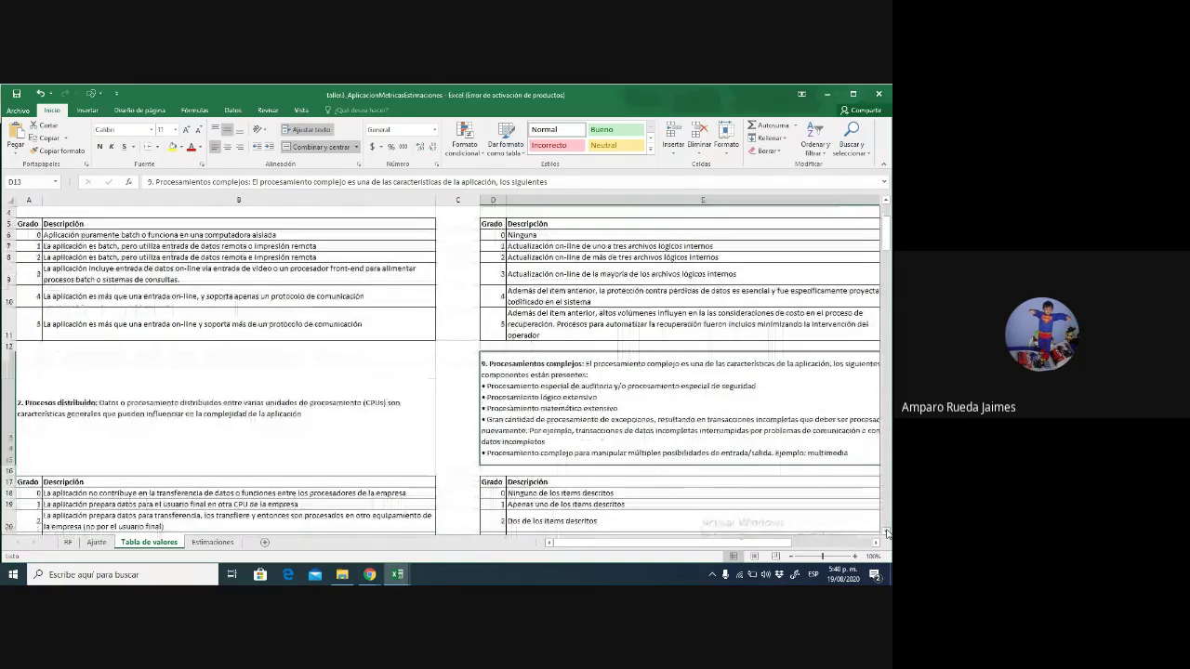
click(886, 533)
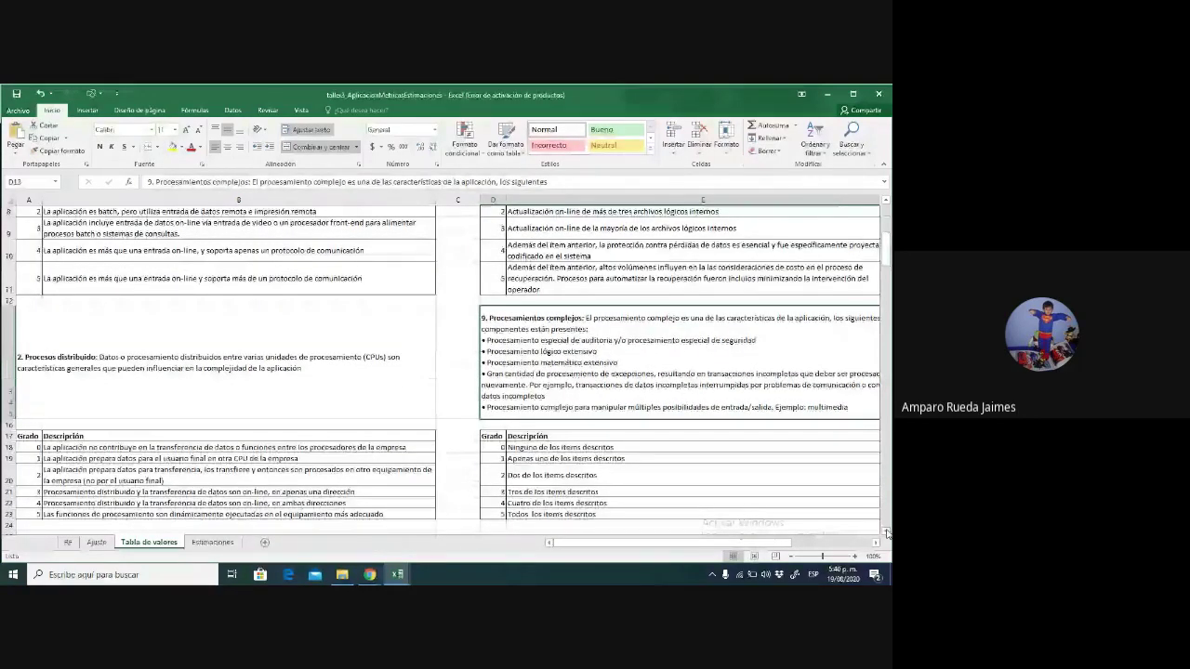
click(886, 533)
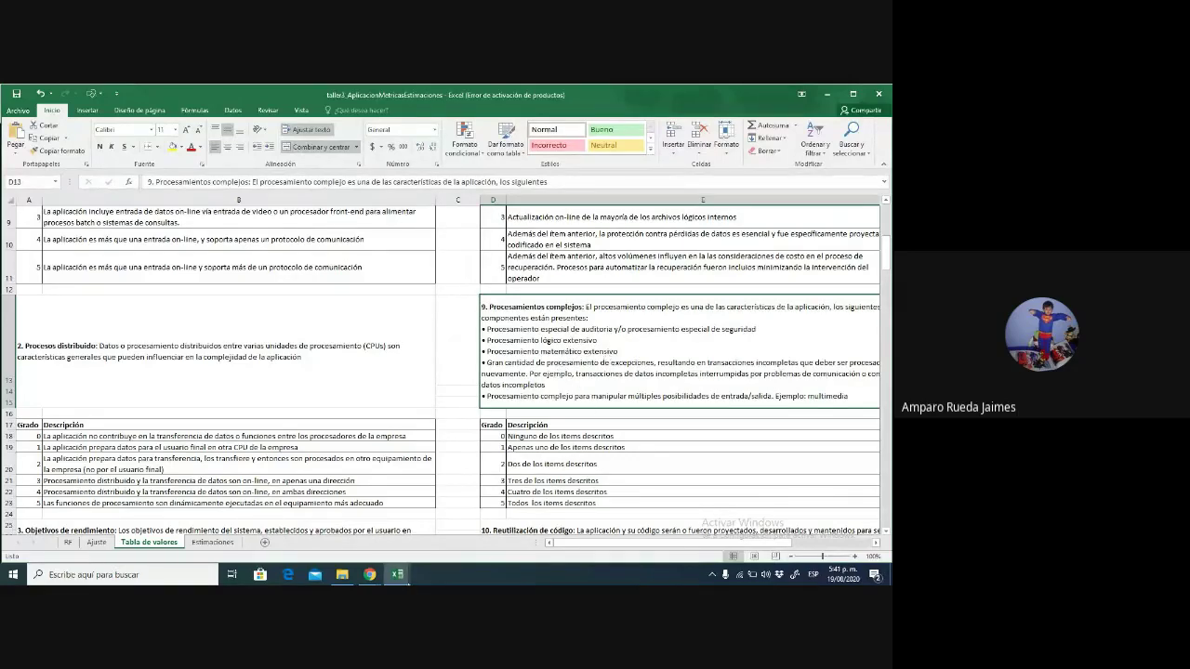
Check the adjustment factor total on the Ajuste sheet and the function point total on the RF sheet
click(103, 543)
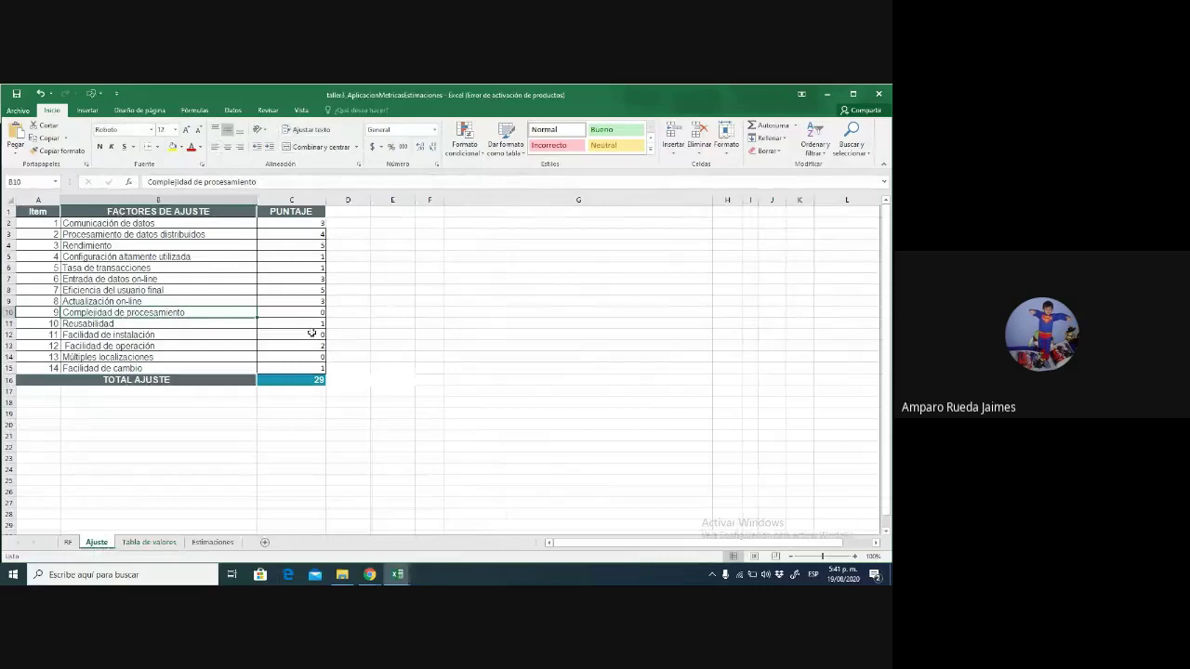
click(317, 378)
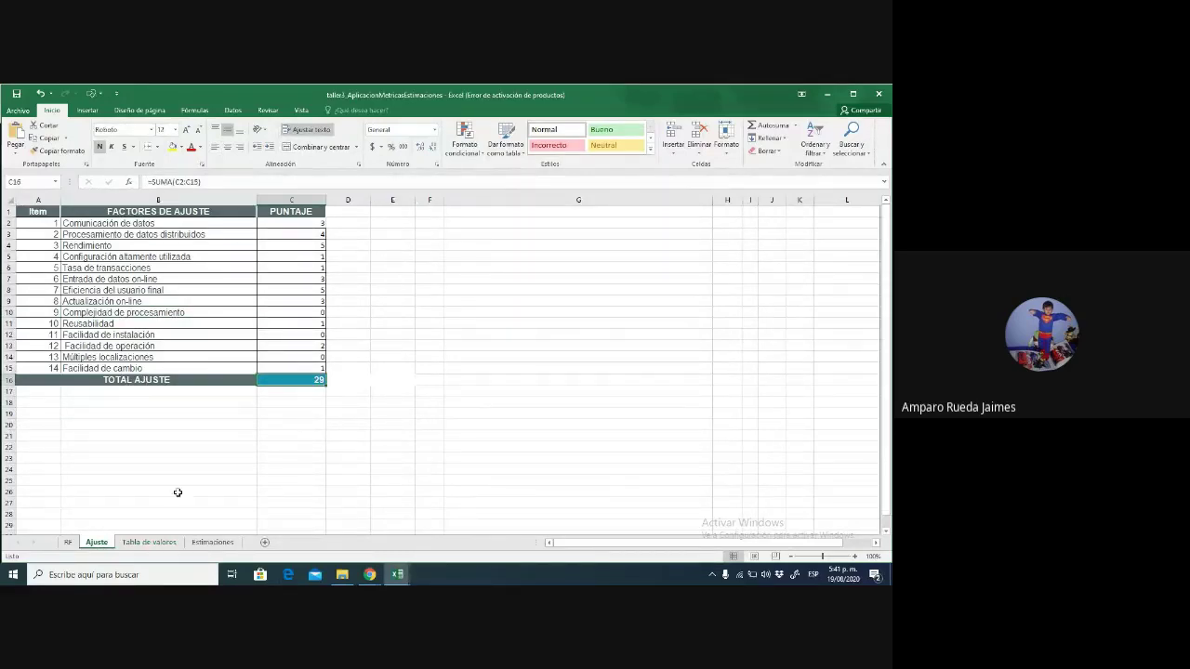
click(67, 544)
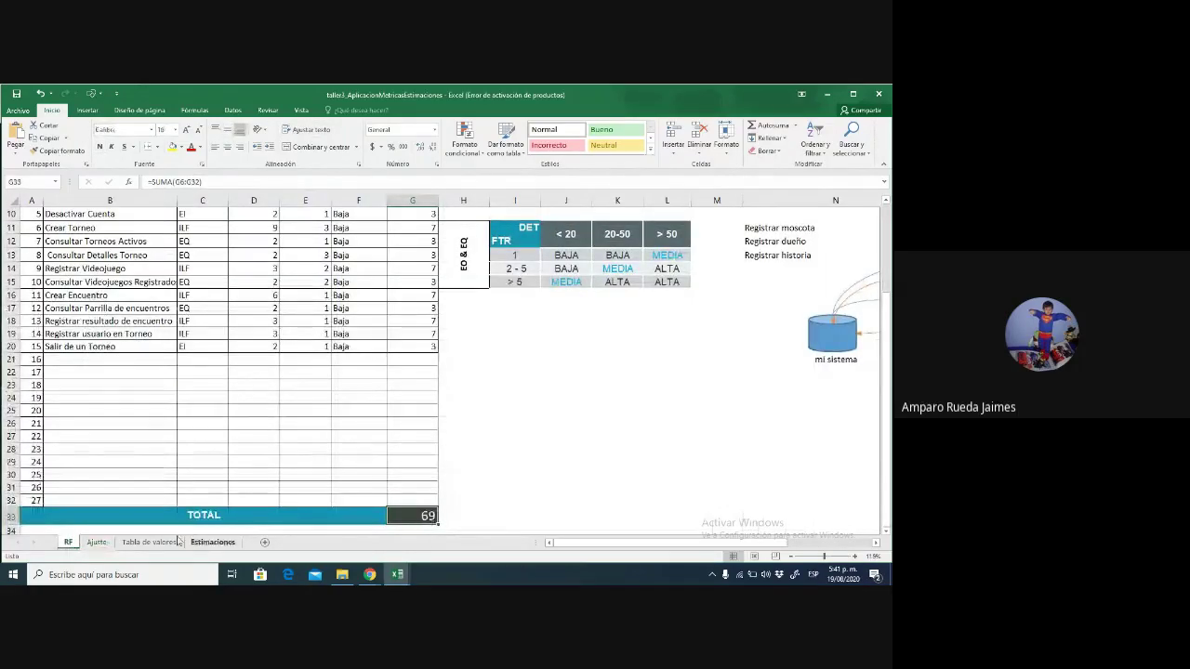
click(97, 543)
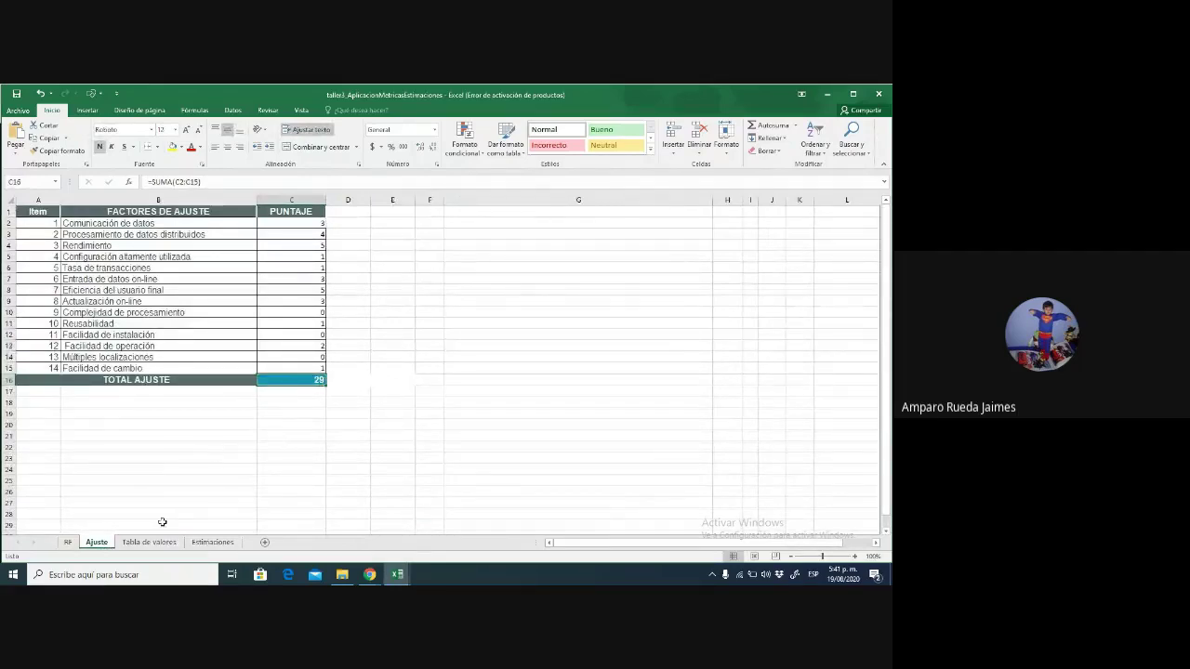
On the Estimaciones sheet, set PFSA to 69 and Ajuste to 29
click(210, 542)
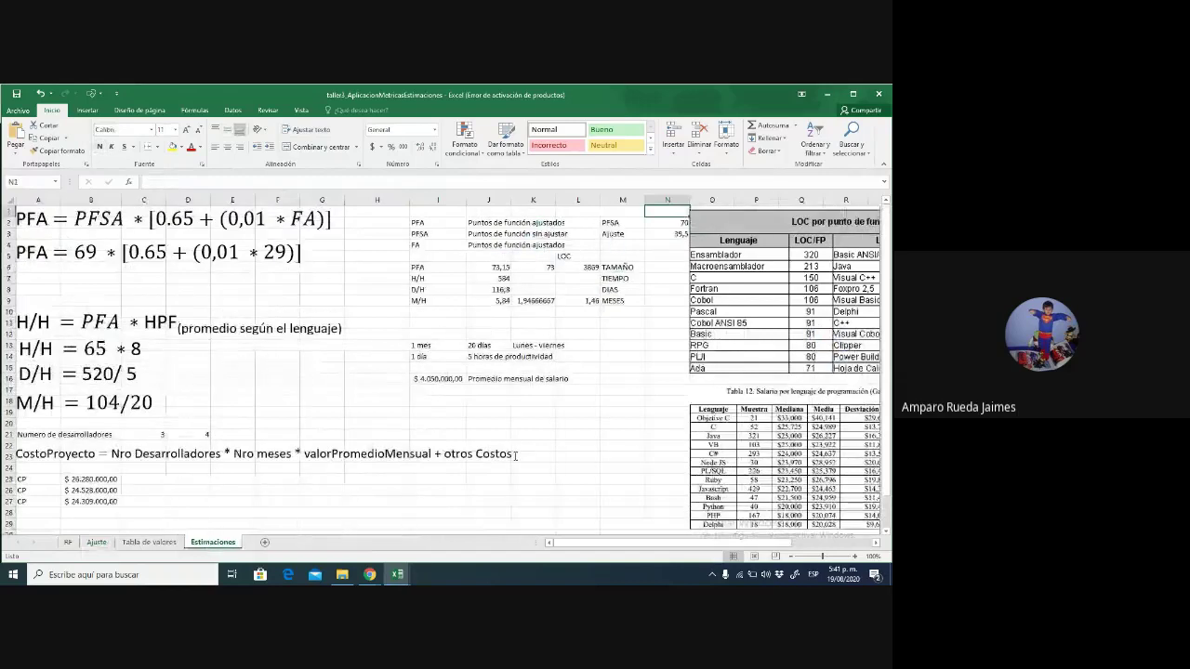
key(Down)
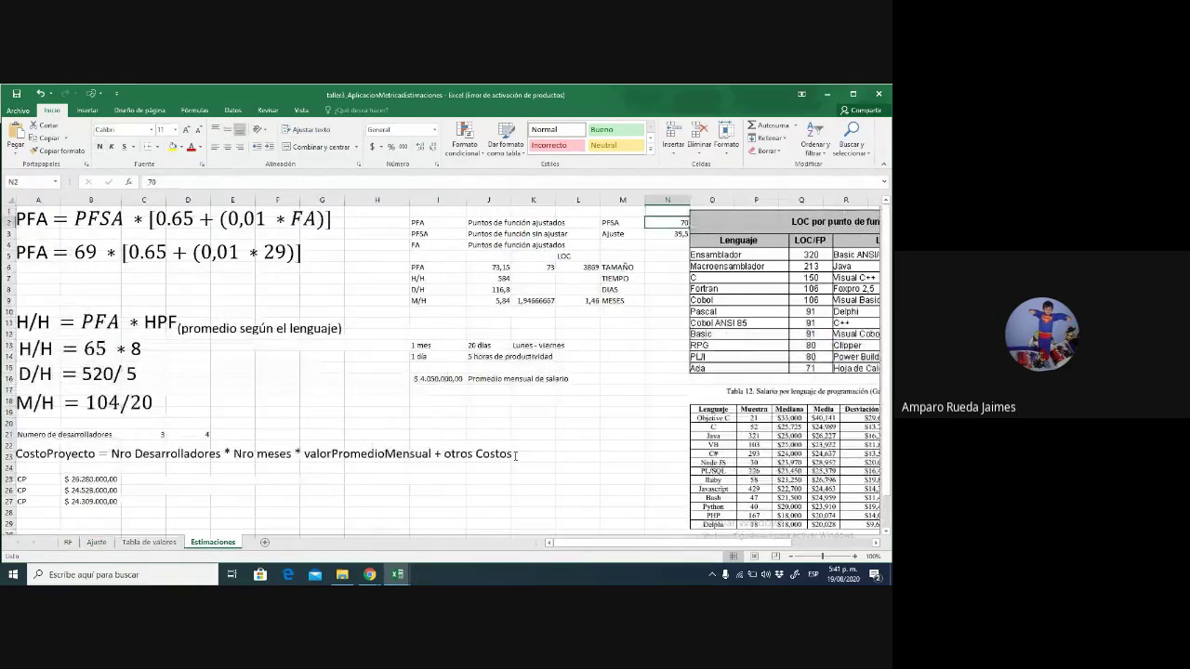
text(69)
key(Return)
text(29)
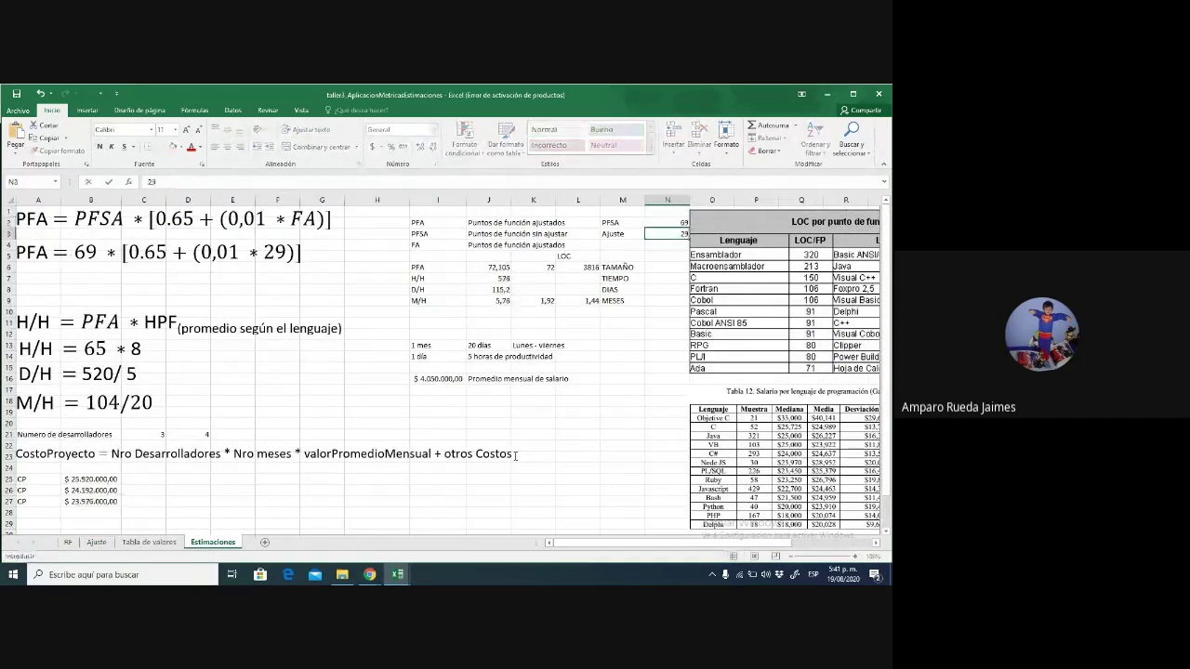
key(Return)
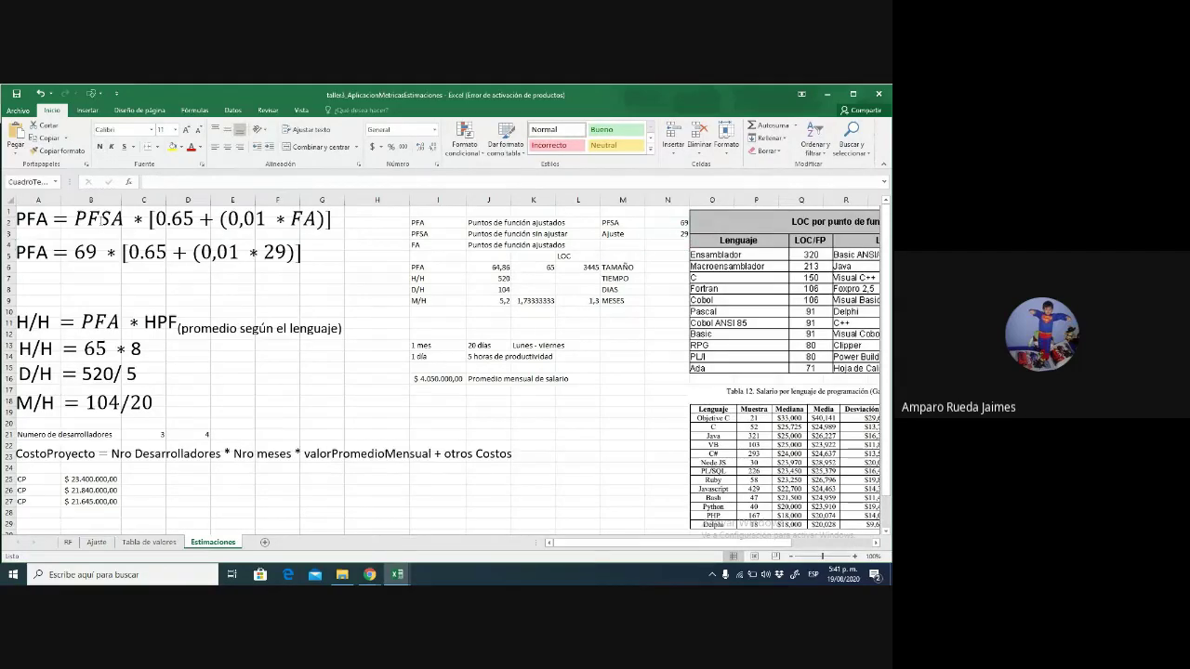
Review the two PFA equations, then inspect the PFA formula, its rounded value and the LOC size formula in row 6
click(104, 222)
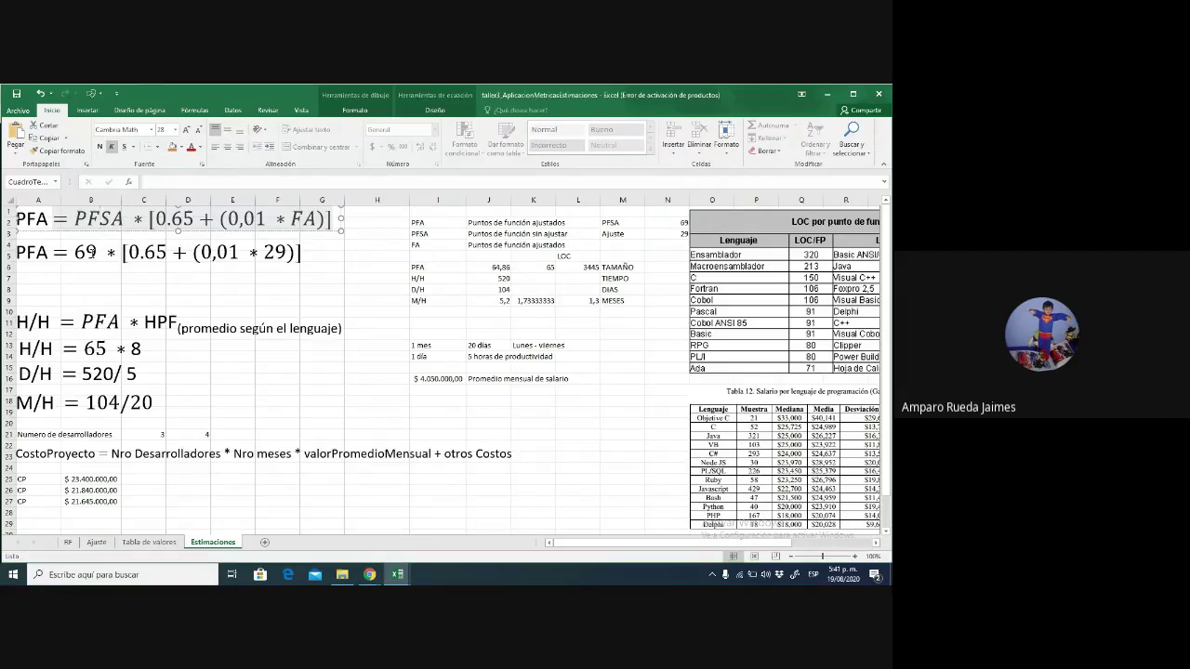
click(86, 252)
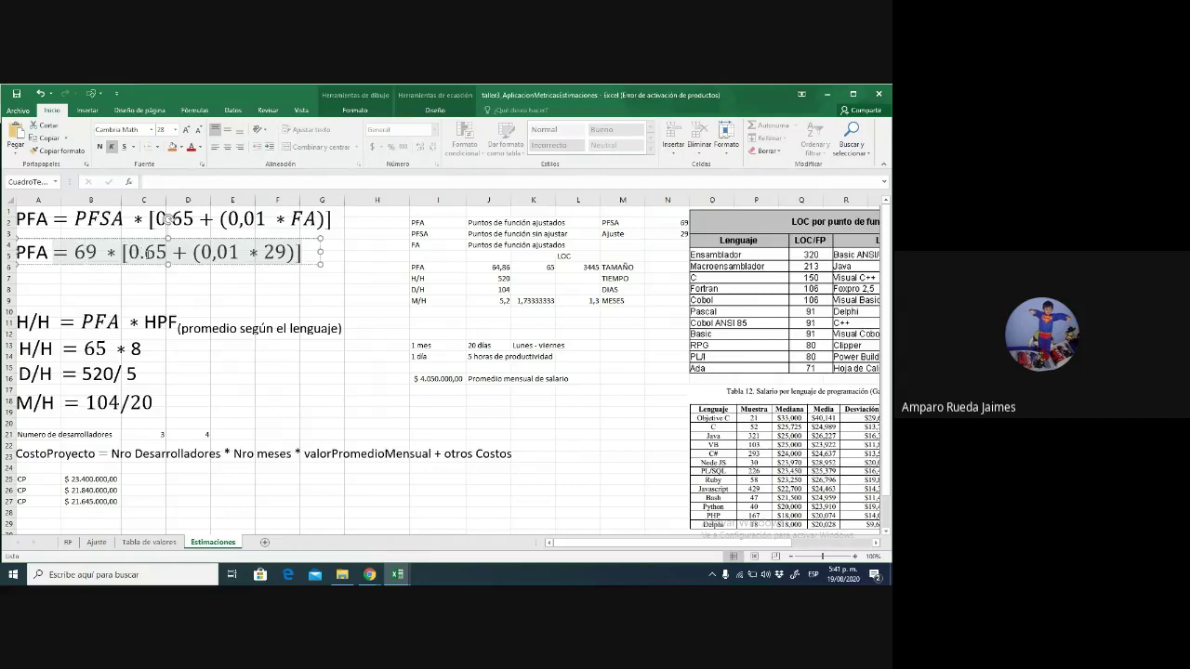
key(Left)
click(498, 268)
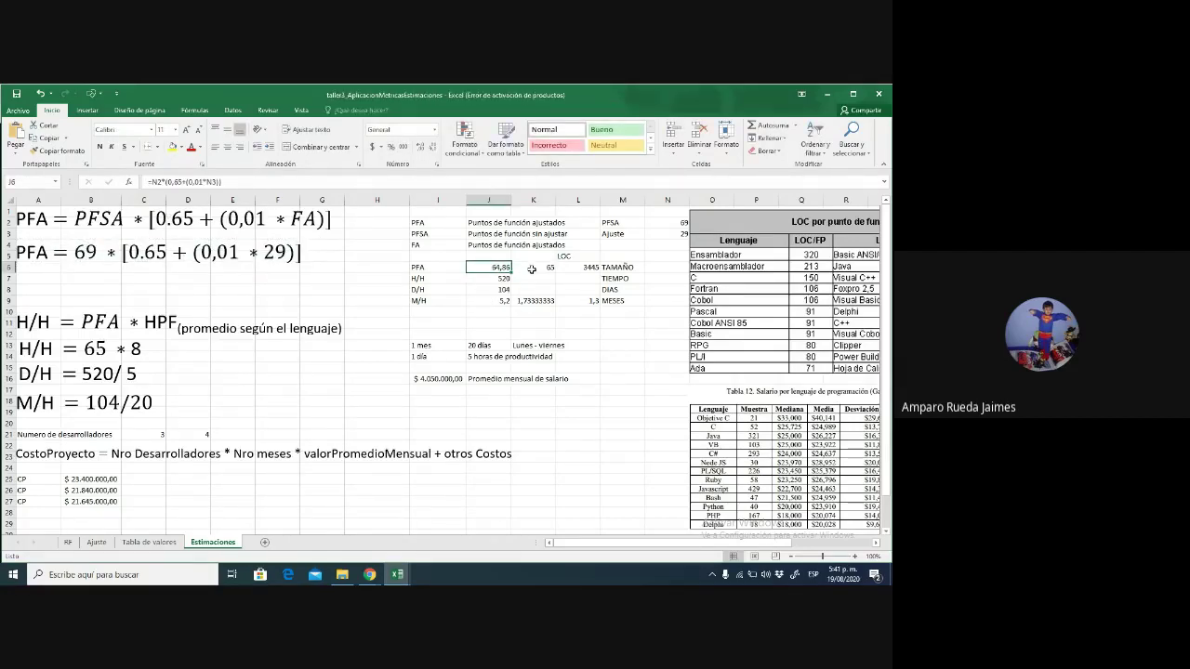
click(532, 269)
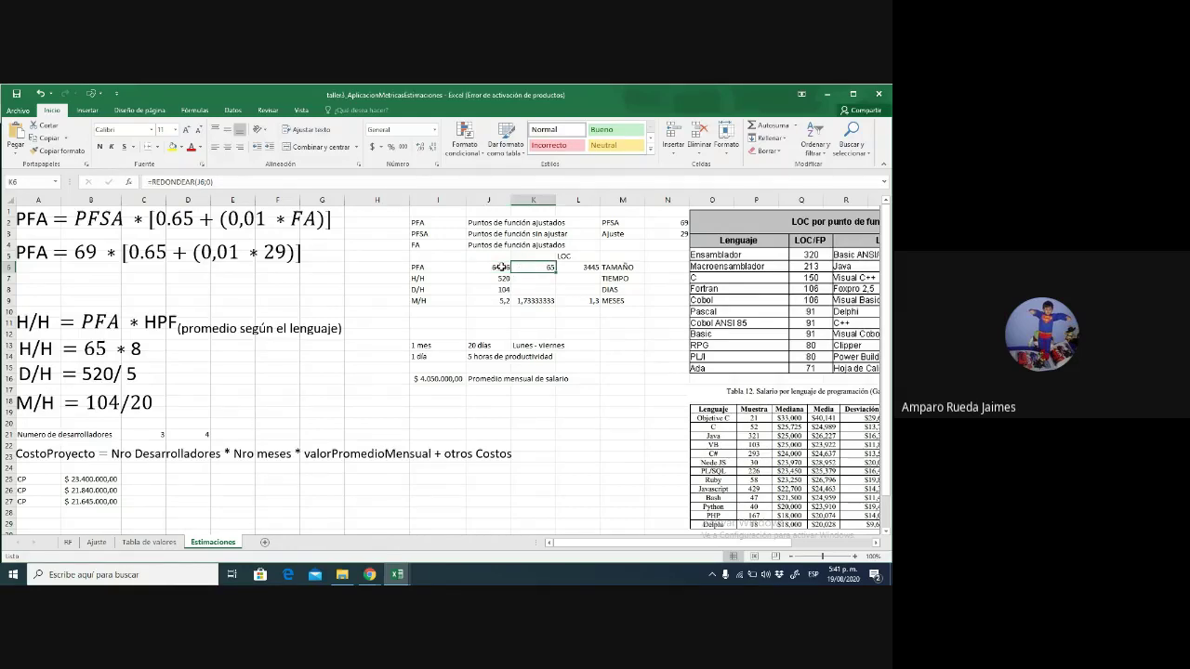
click(501, 267)
click(543, 268)
click(585, 268)
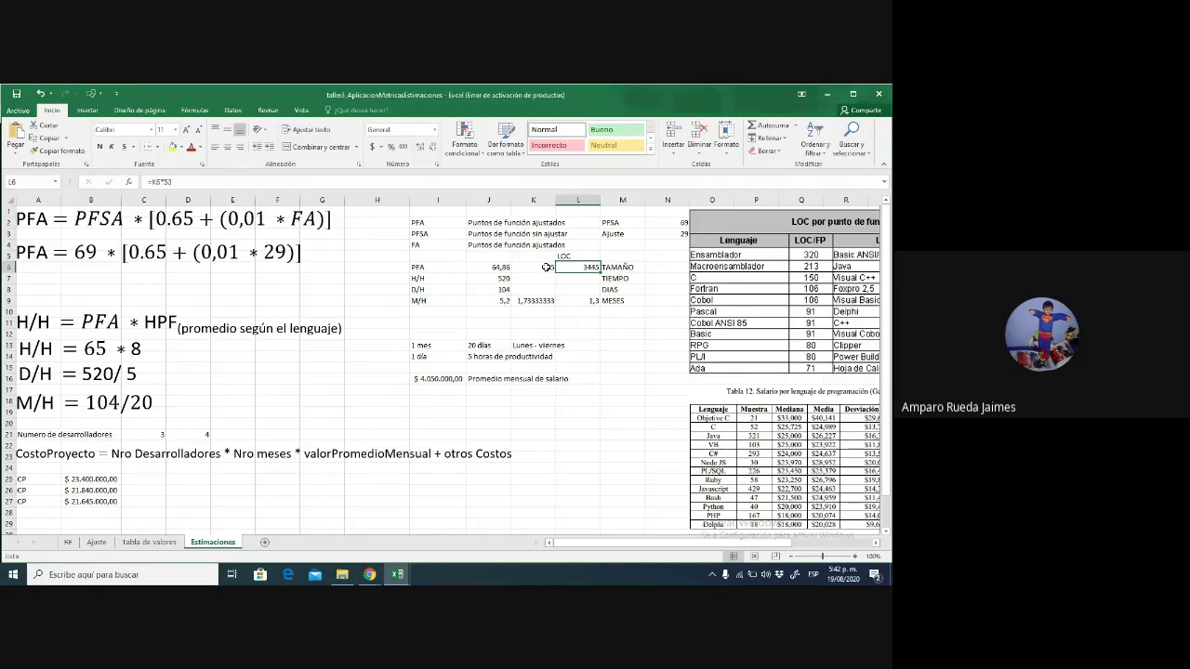
click(547, 267)
Examine the salary table by programming language and the values in the Lenguajes de cuarta generación row beneath it
click(762, 407)
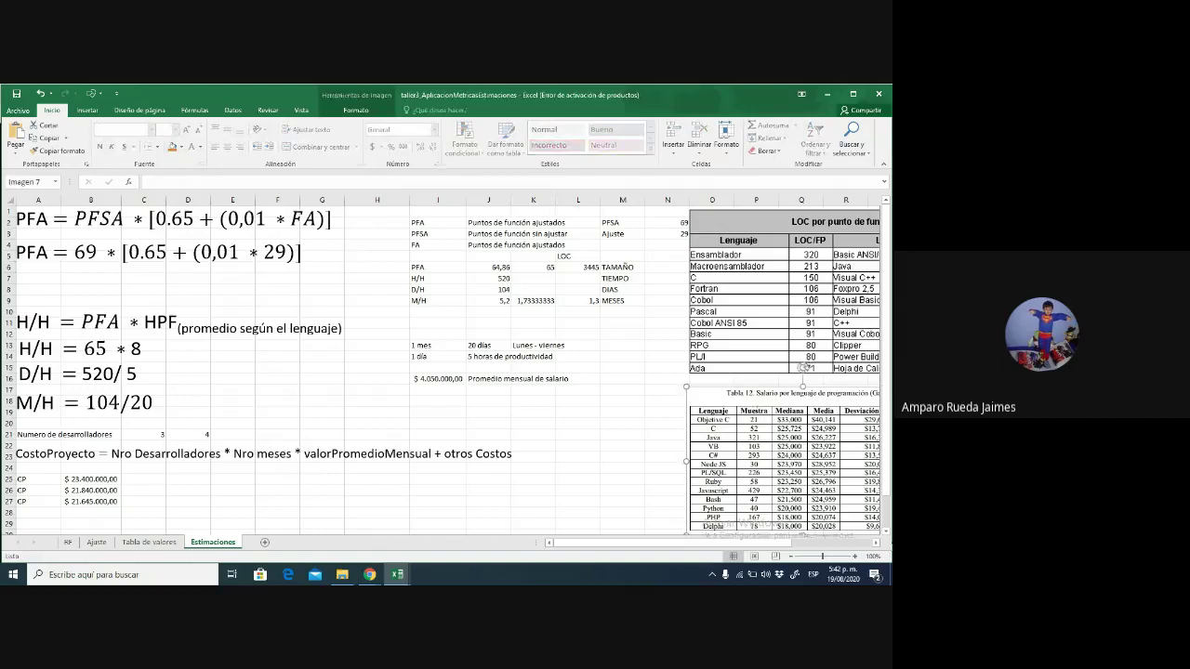
scroll(886, 532, down, 1)
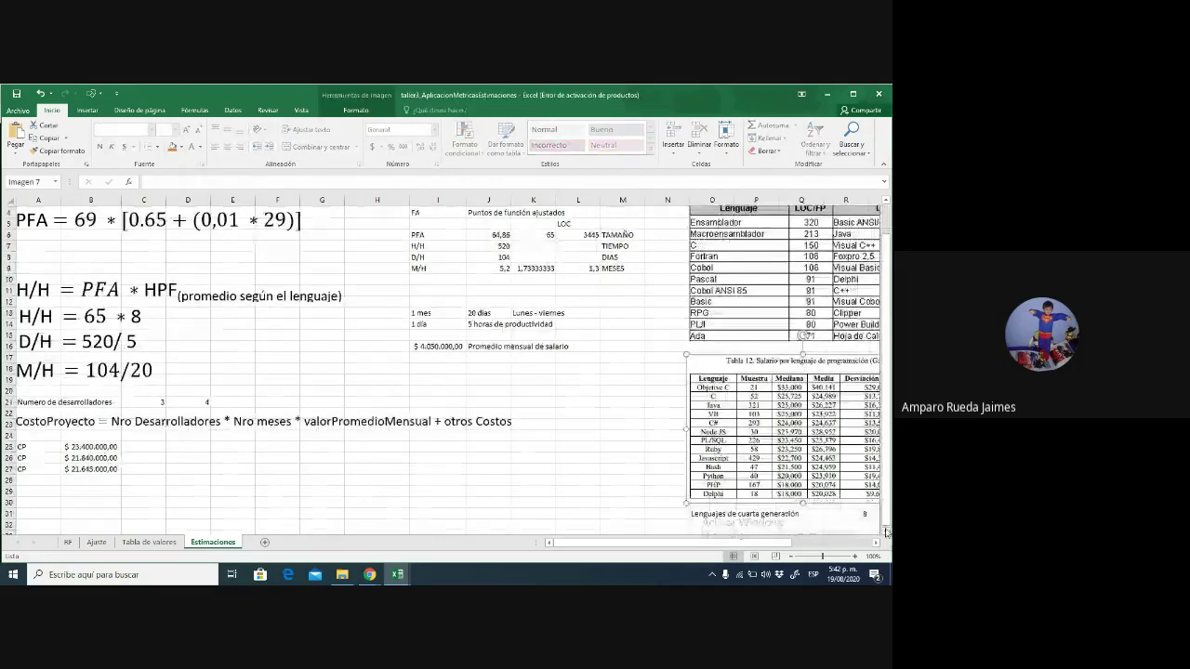
scroll(886, 532, down, 2)
click(790, 456)
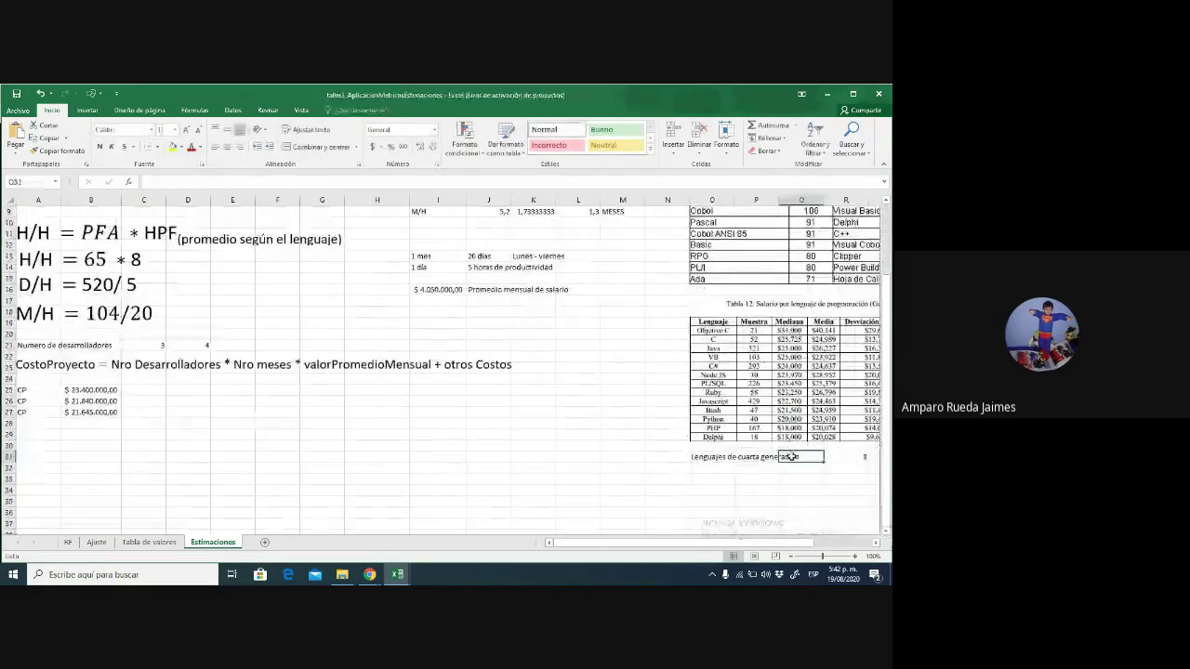
scroll(790, 456, right, 2)
click(790, 457)
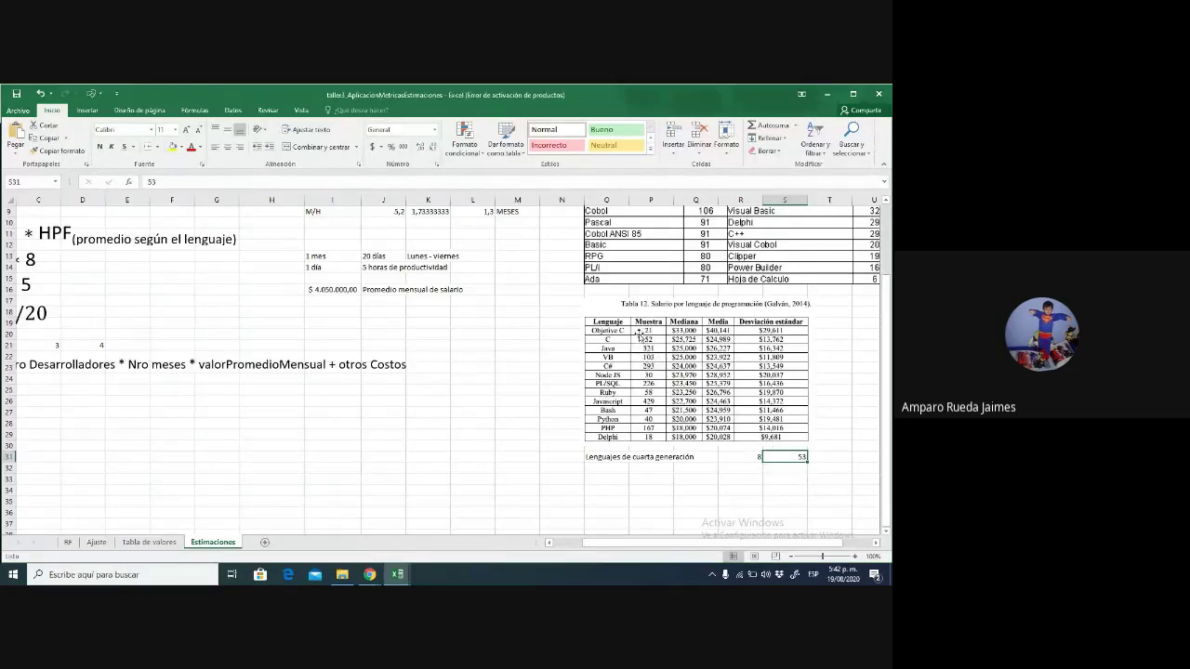
Examine the full LOC por punto de función table, comparing the LOC/FP values of the listed languages
click(642, 265)
drag(642, 265, 642, 264)
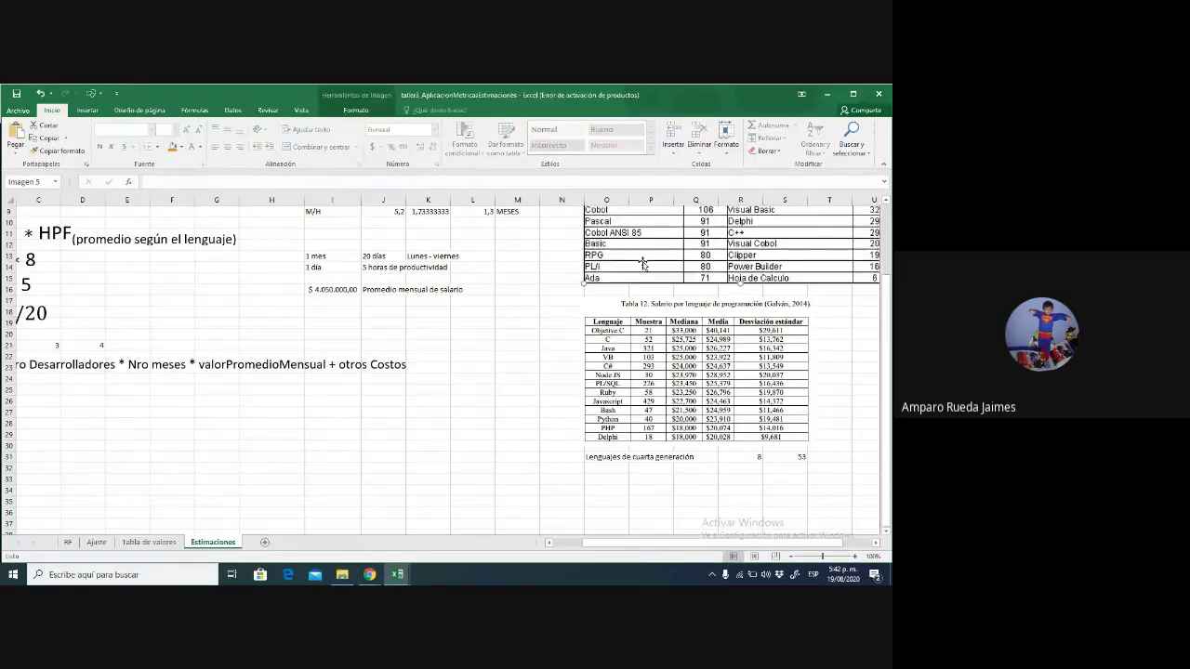
drag(888, 279, 888, 273)
scroll(698, 220, up, 2)
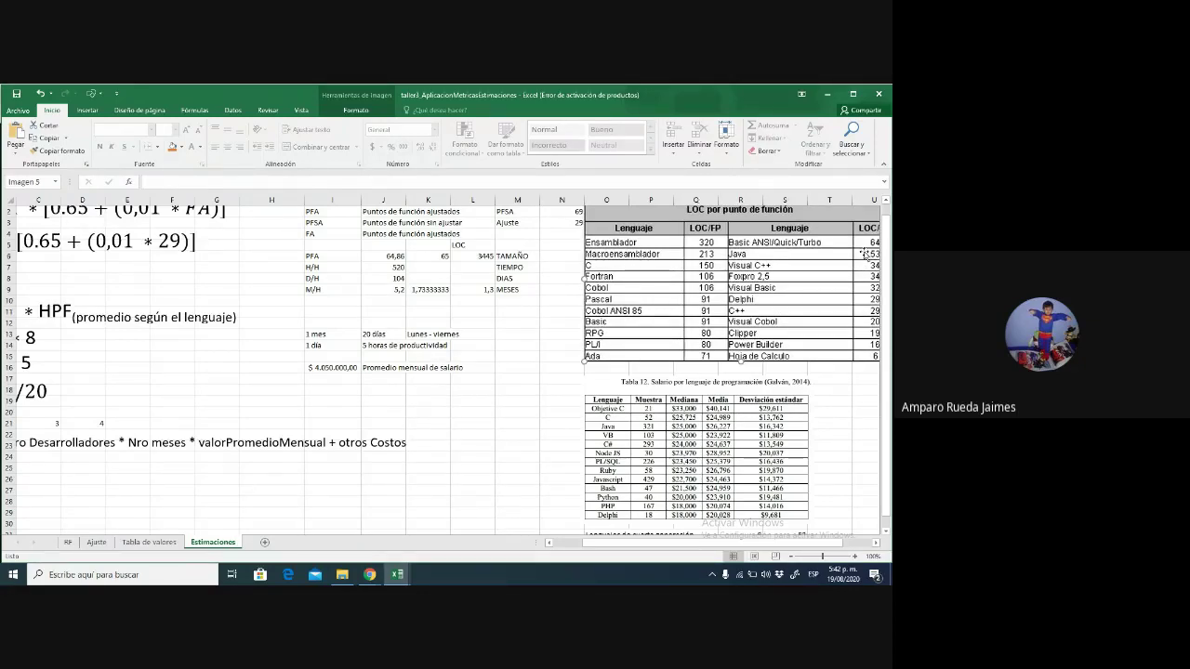
click(874, 544)
click(874, 546)
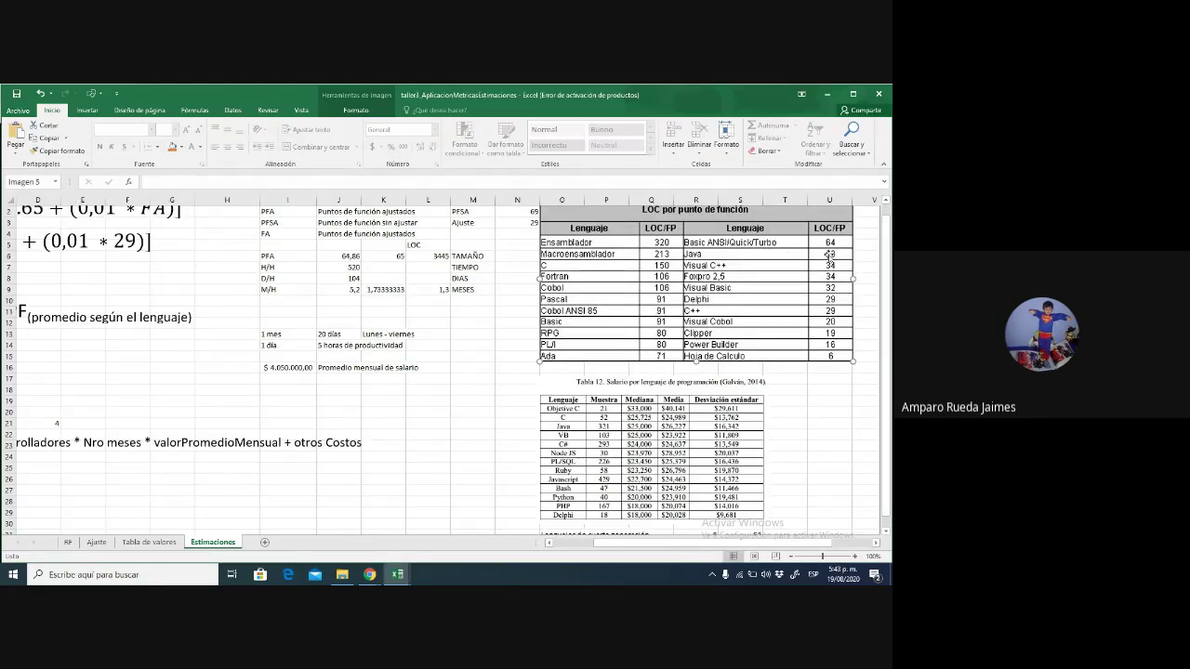
click(475, 332)
key(Up)
key(Up)
key(Up)
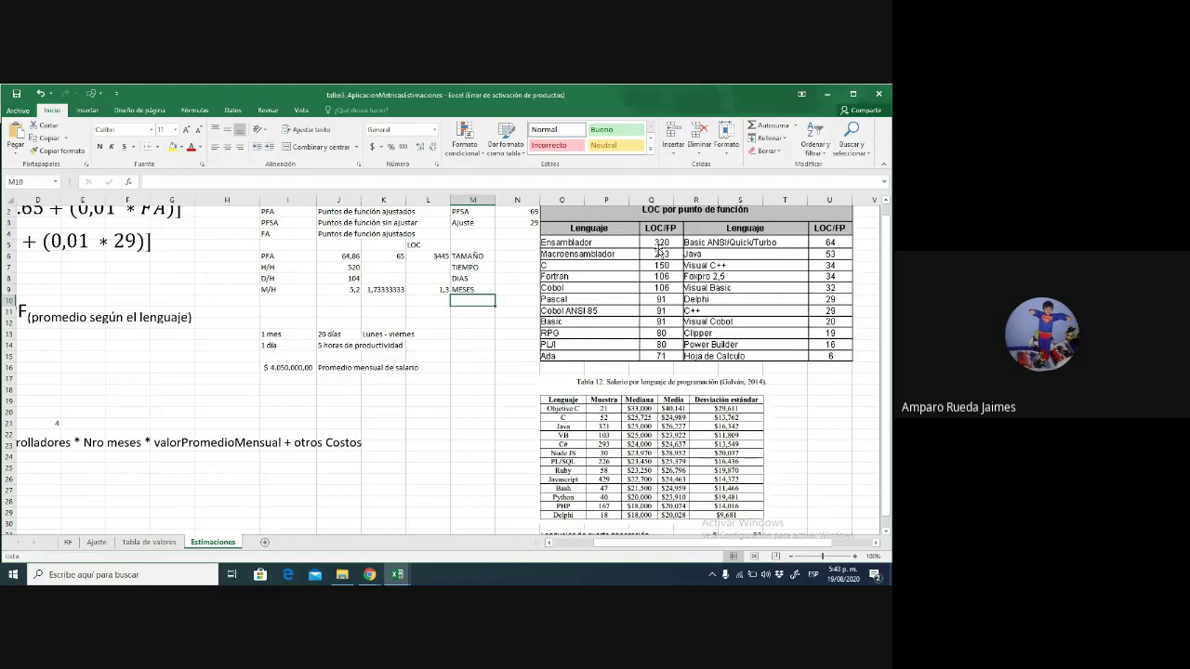
click(608, 299)
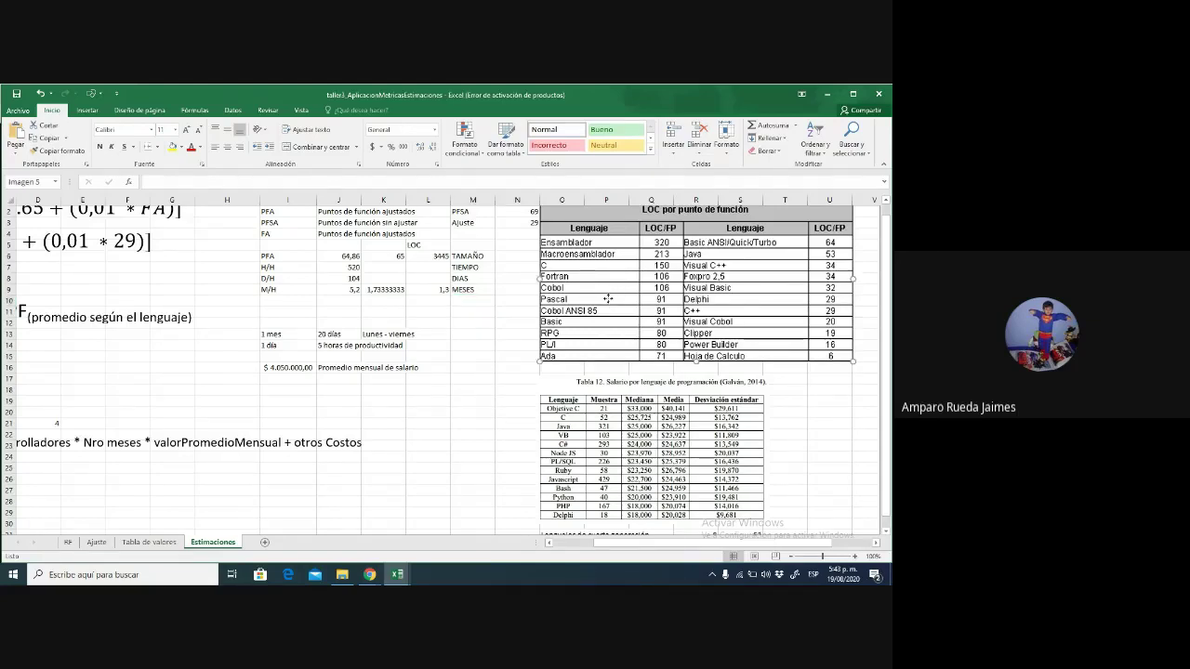
double_click(651, 301)
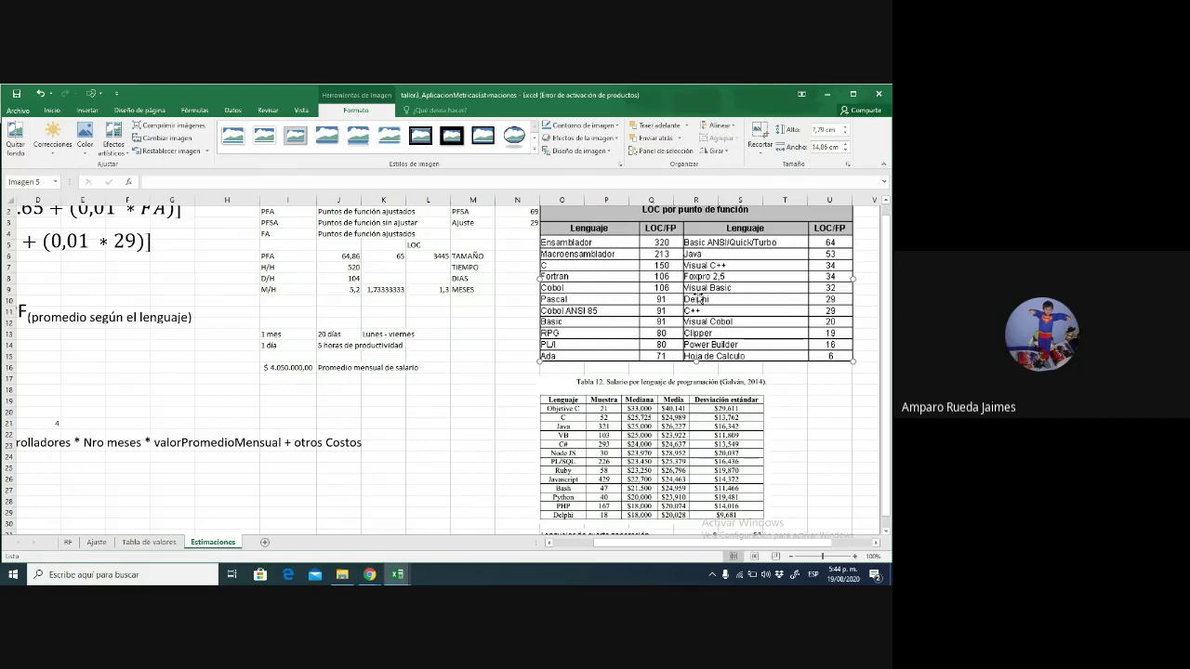
click(464, 359)
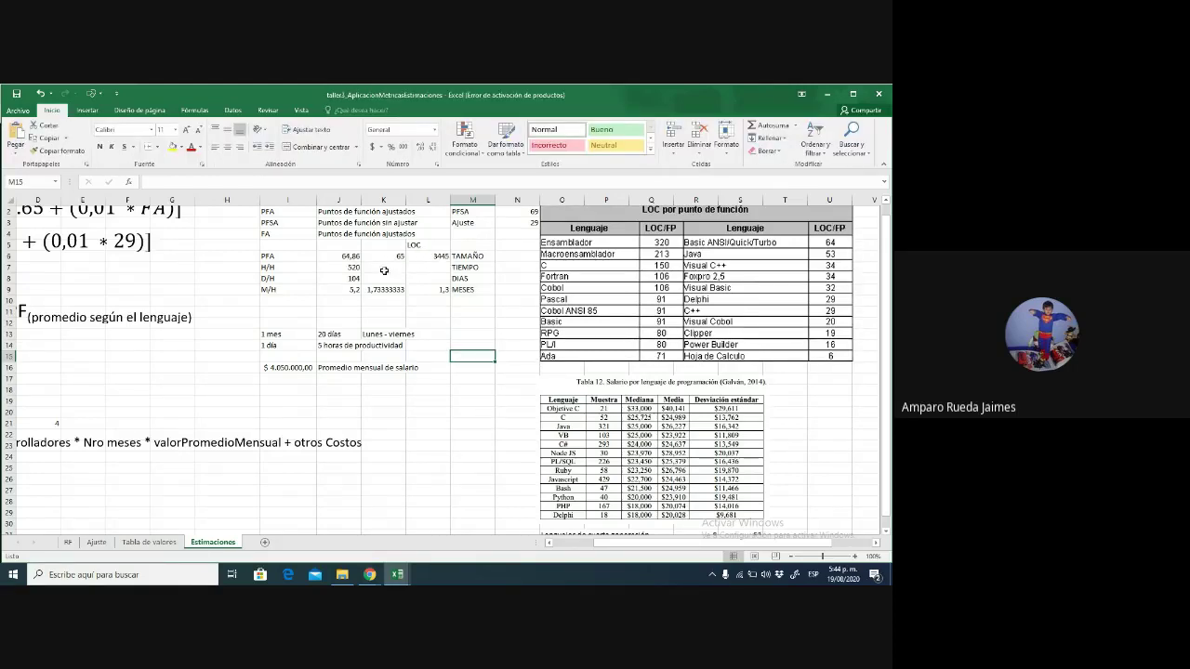
Inspect the H/H formula and compare it with the hours factor in the Lenguajes de cuarta generación row
click(340, 267)
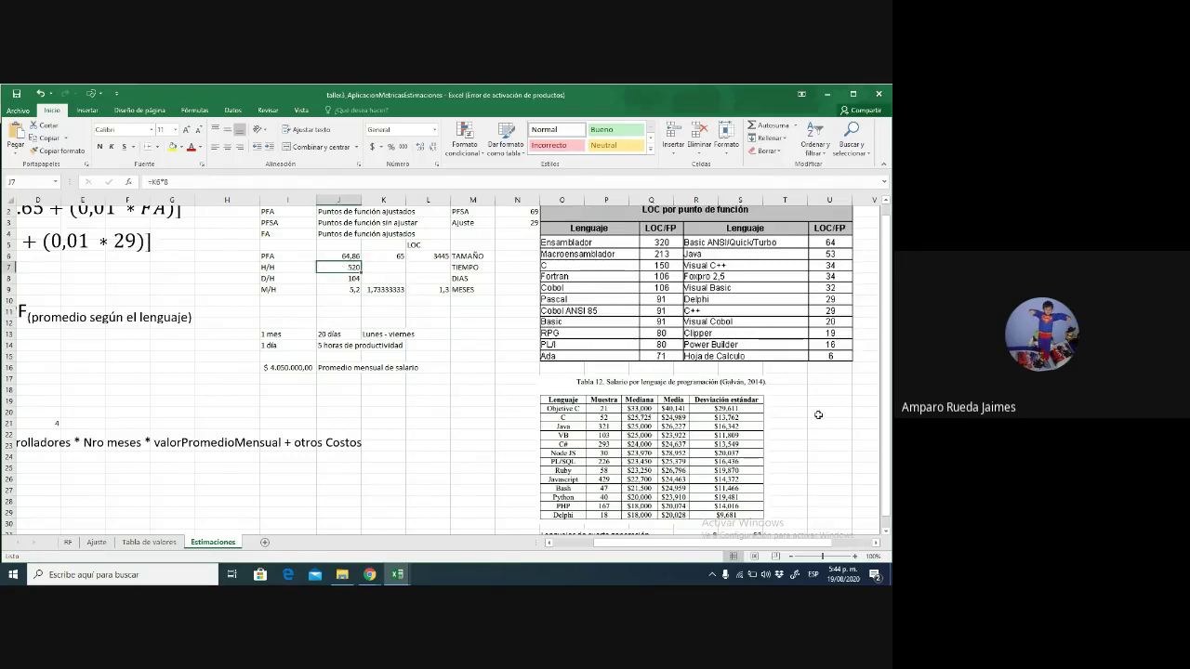
click(887, 449)
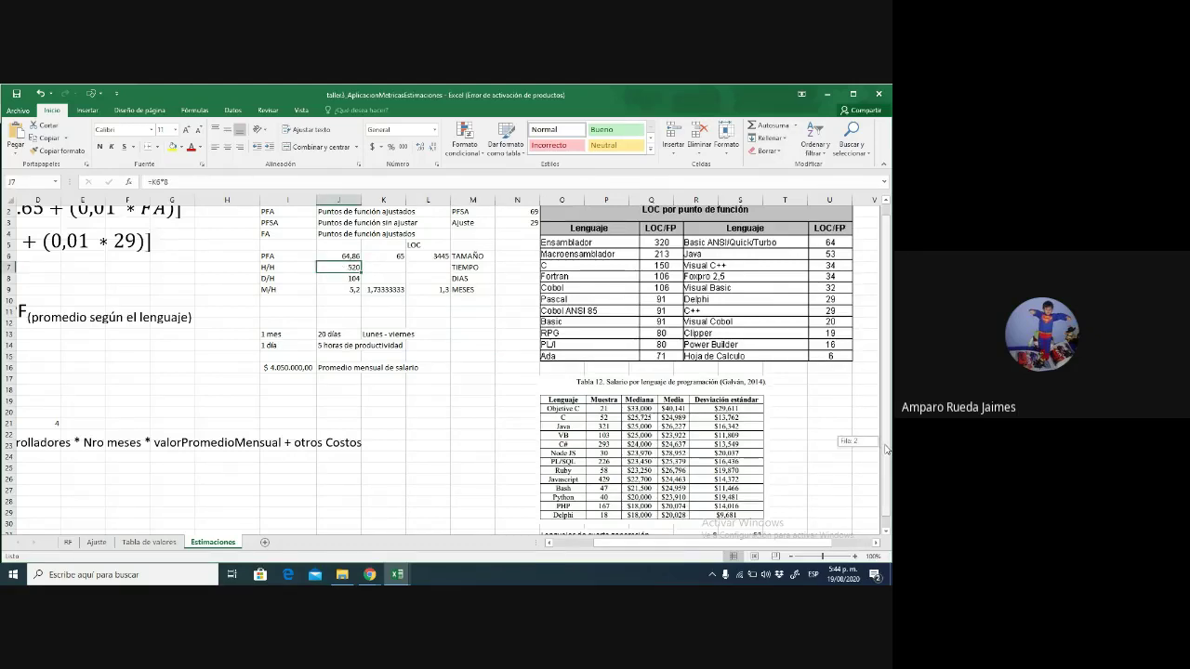
drag(887, 449, 887, 455)
click(698, 523)
text(8)
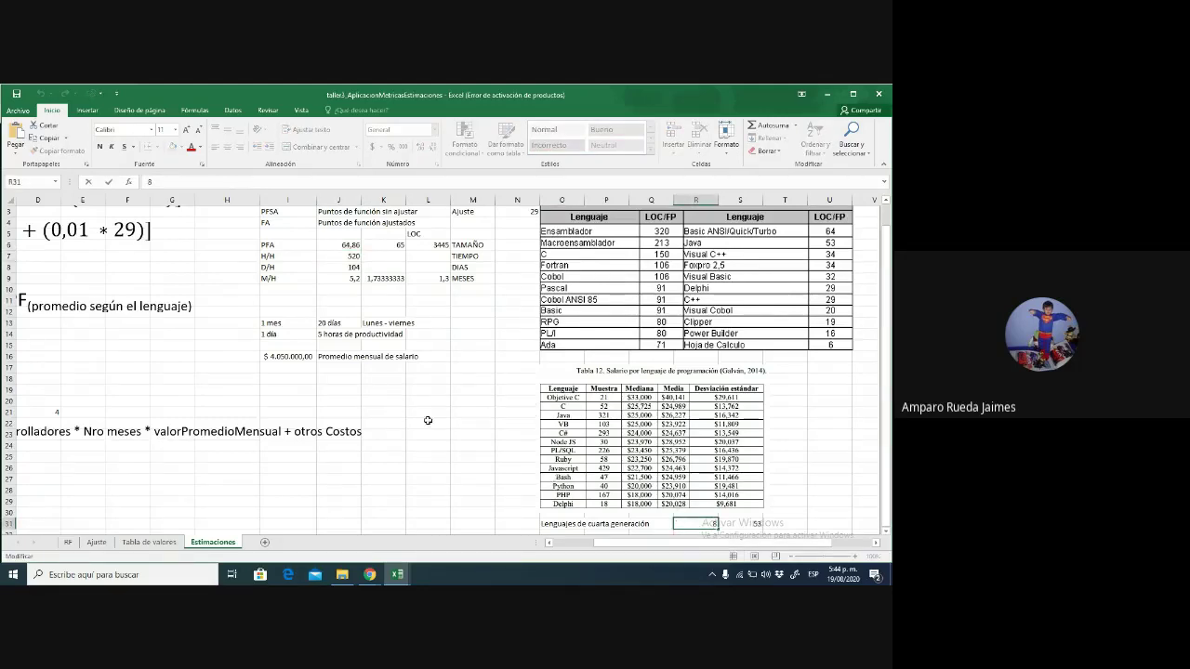
click(350, 257)
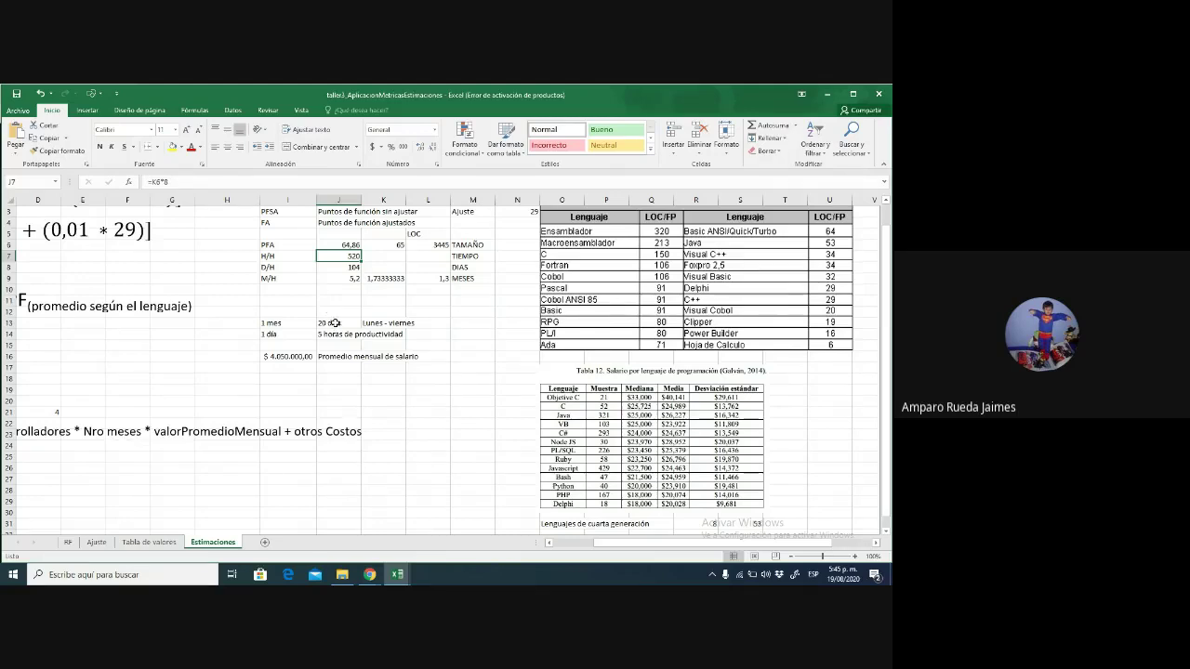
Check the assumptions for working days per month and productive hours per day
drag(303, 335, 317, 322)
click(326, 325)
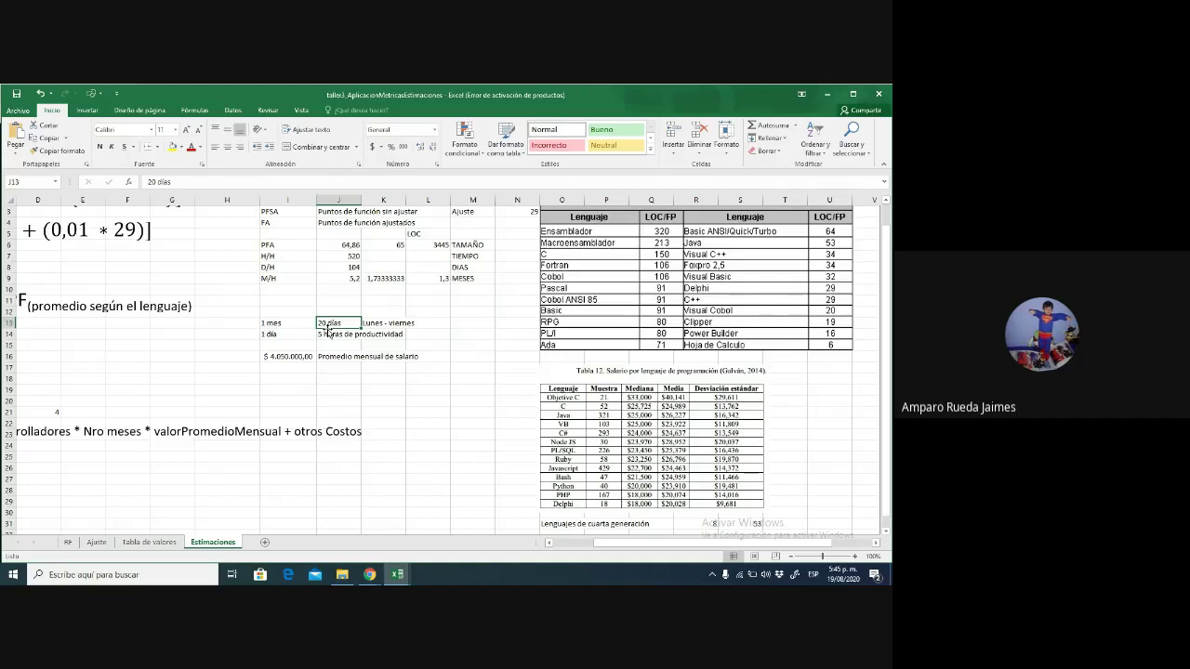
click(321, 338)
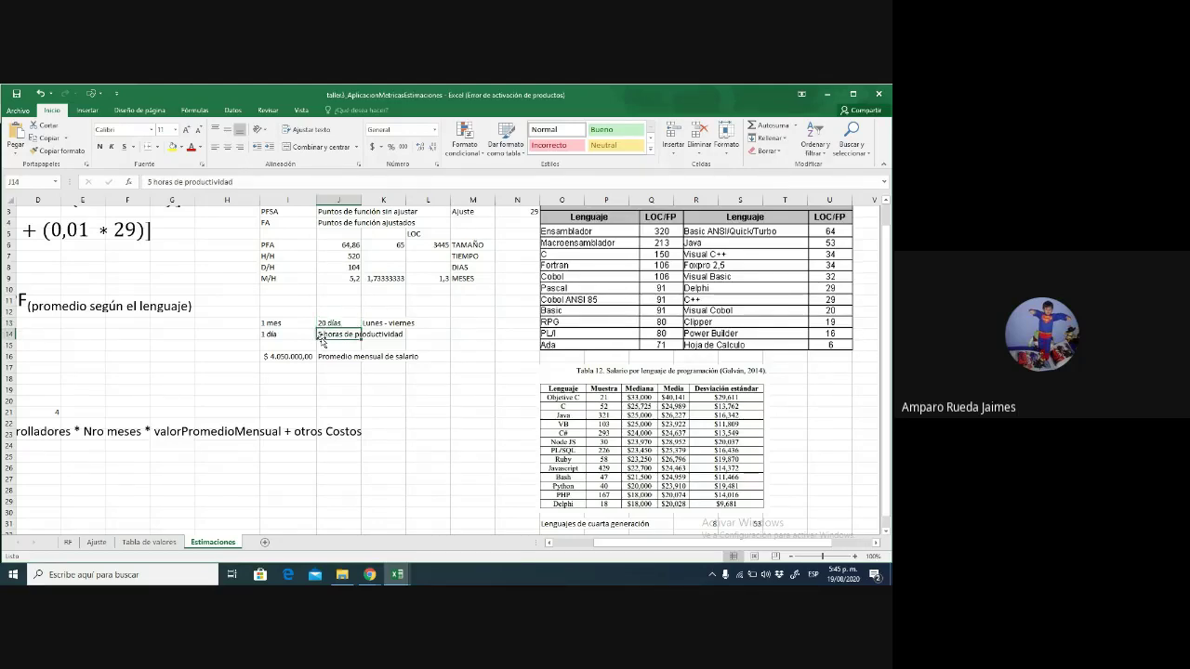
Compare the H/H value with the assumptions for working days per month and productive hours per day
drag(336, 286, 321, 323)
click(333, 337)
click(347, 254)
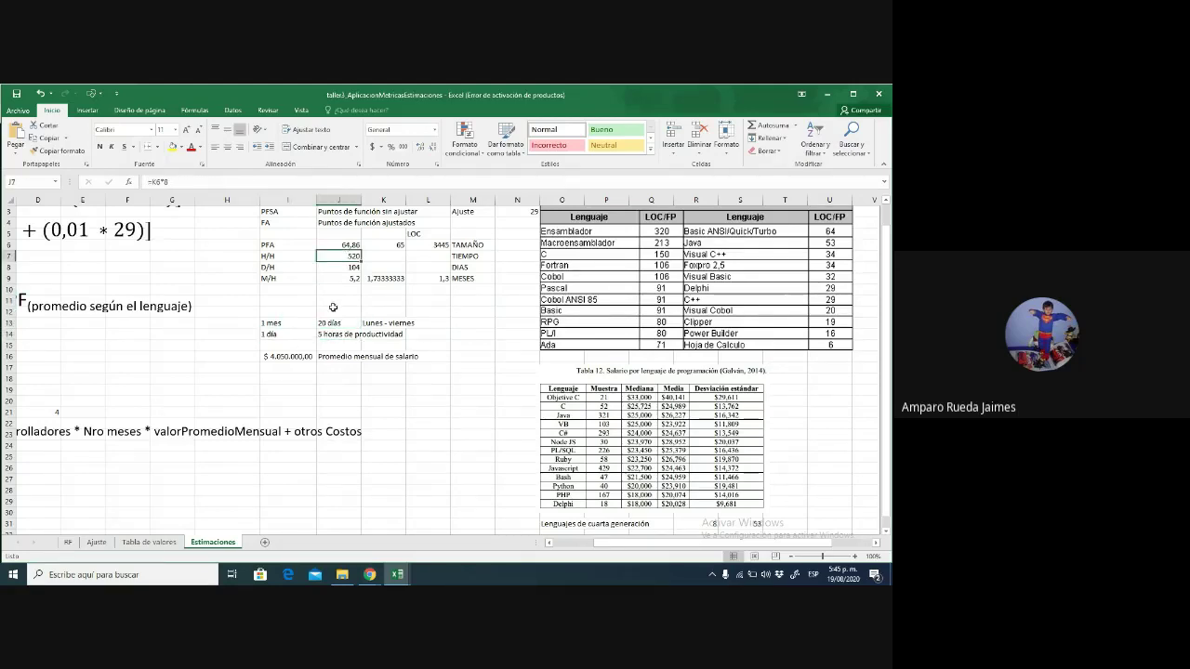
click(329, 323)
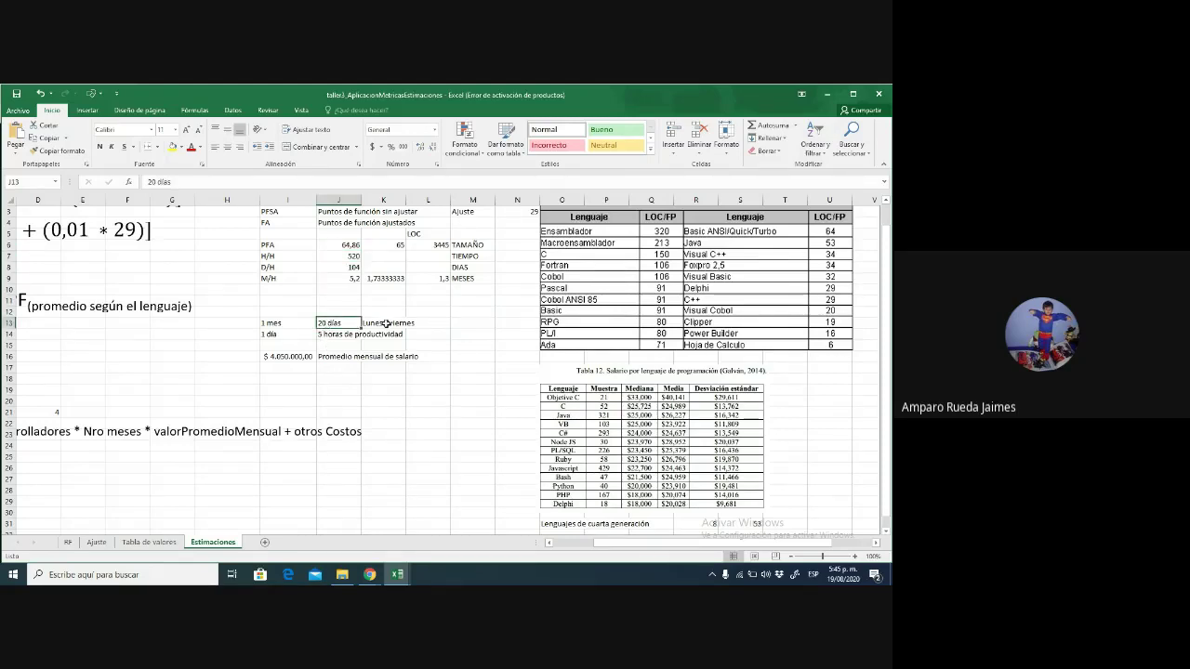
click(387, 323)
click(347, 324)
Inspect the D/H formula and trace how it divides the H/H value by the daily productive hours
click(346, 267)
text(=J7/5)
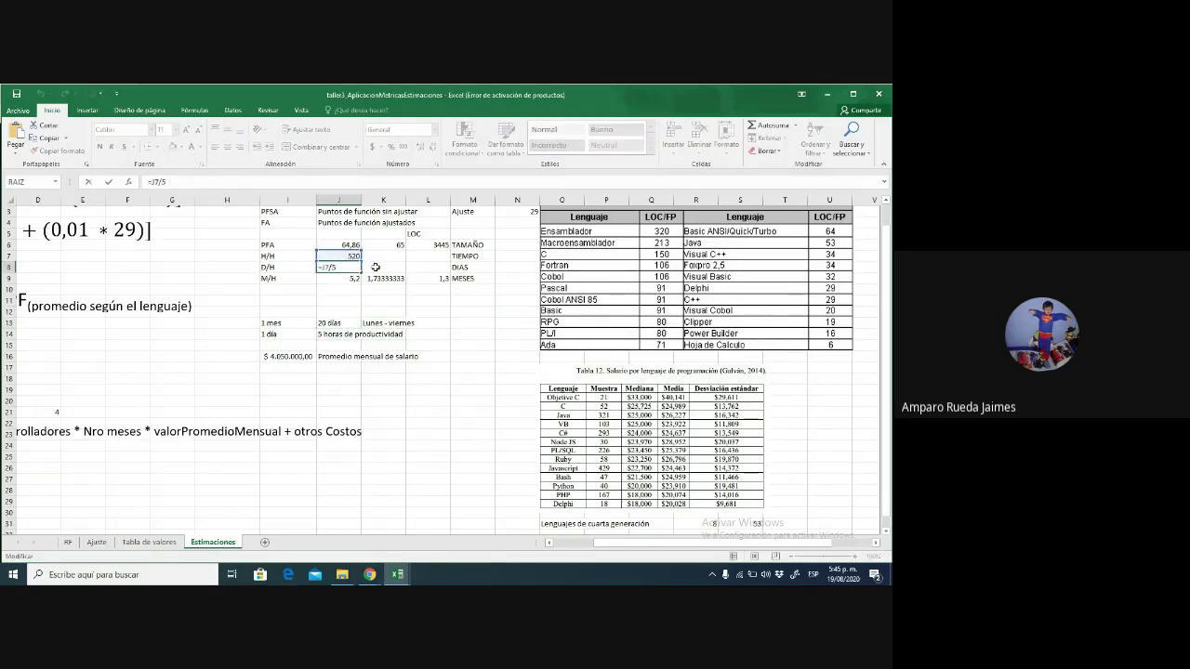
click(376, 268)
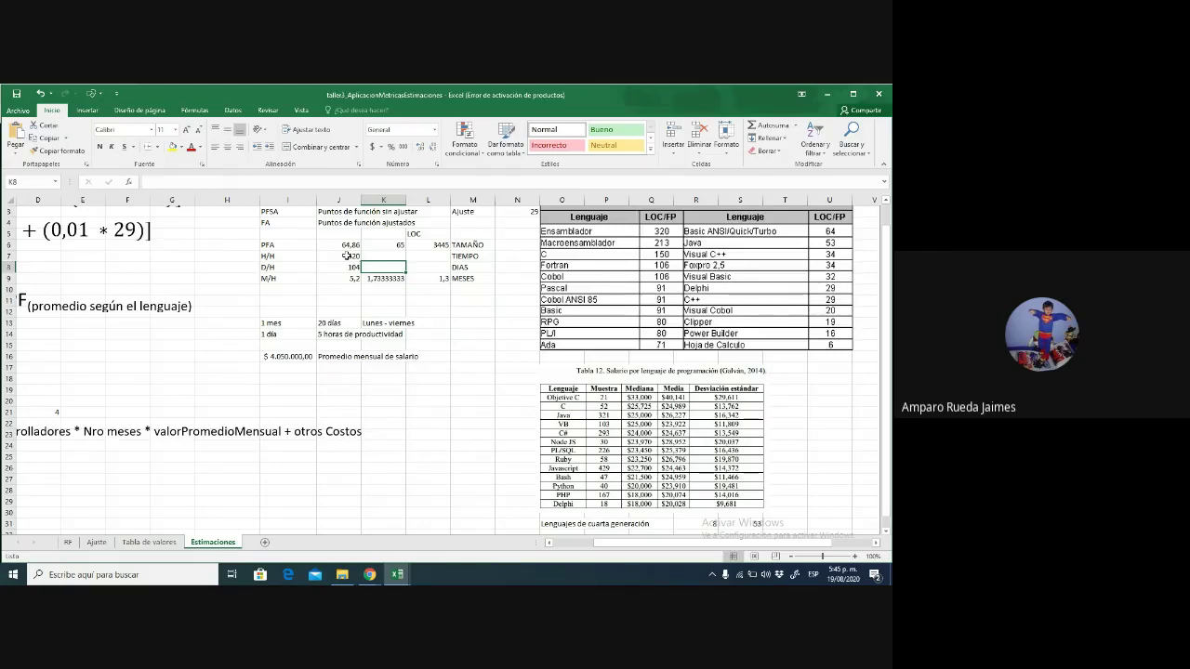
click(346, 256)
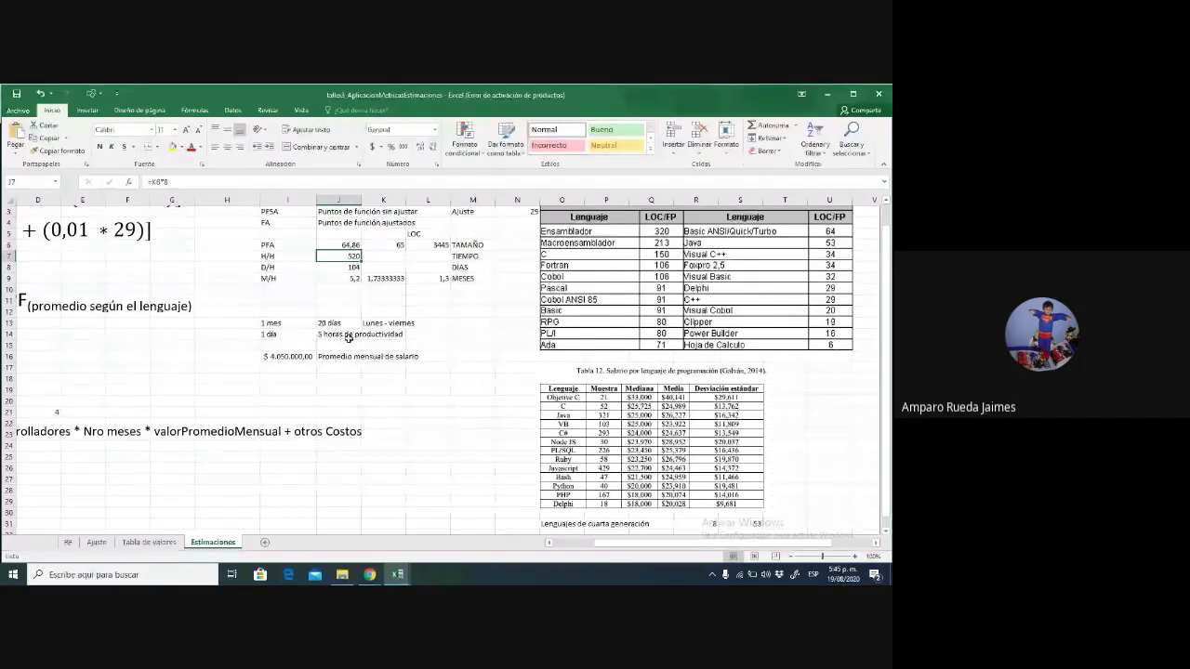
double_click(333, 266)
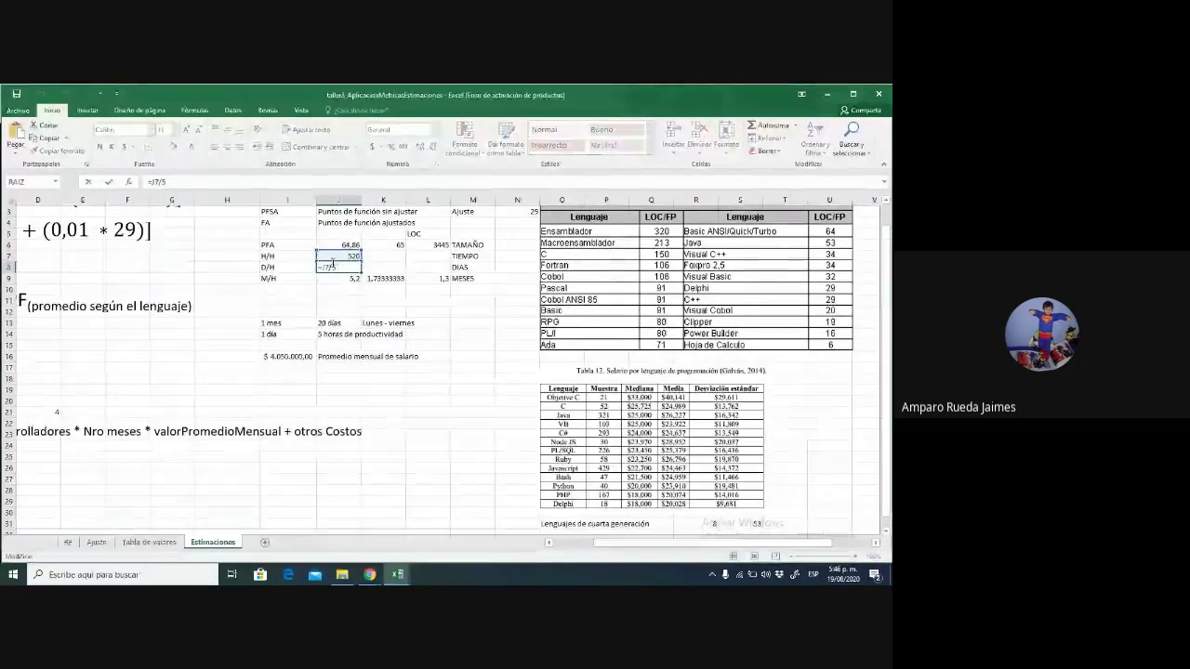
click(336, 288)
Inspect the M/H formula and the adjacent K9 duration formula, looking back toward the developer count in C21
click(344, 279)
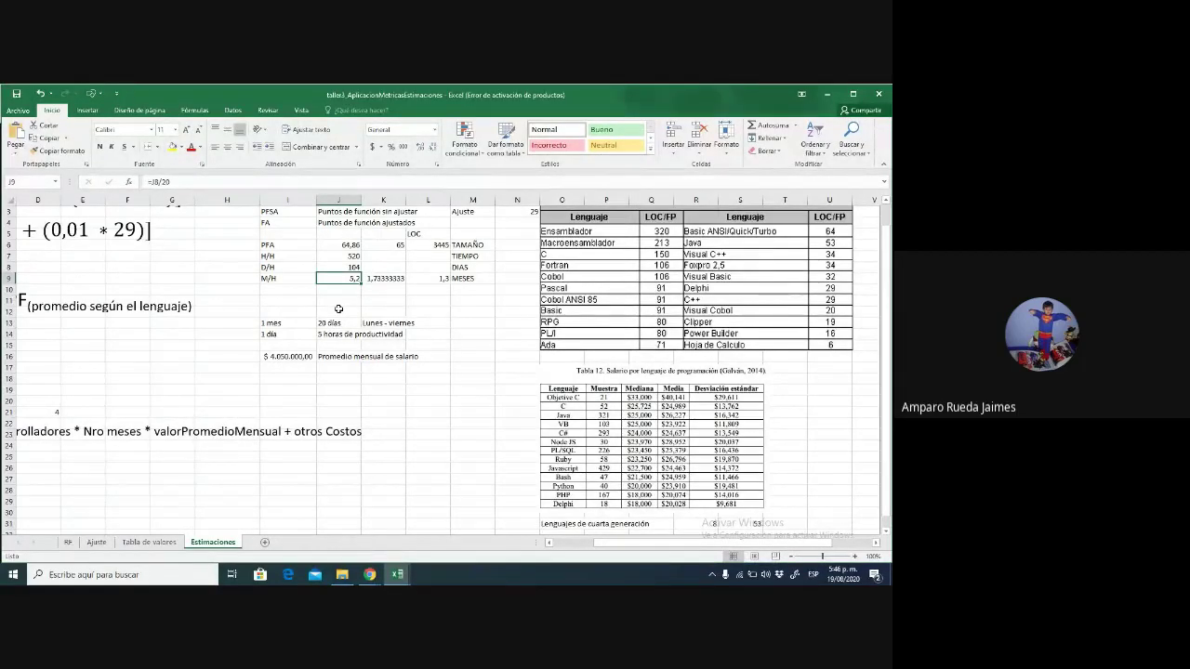
key(Right)
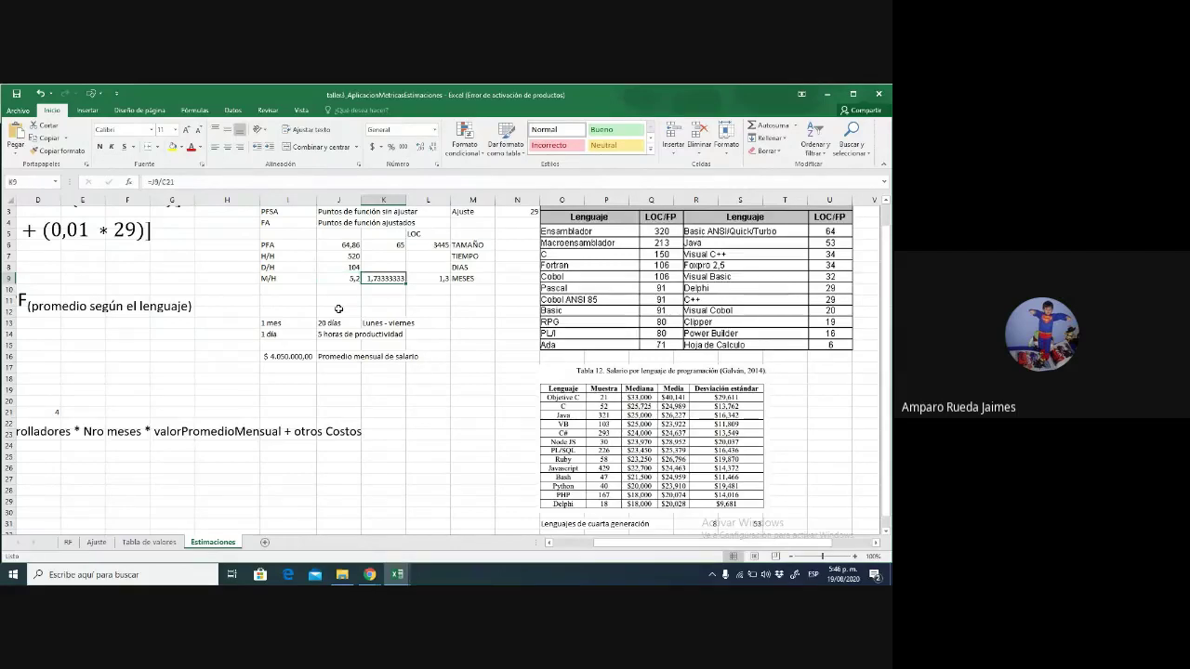
key(Left)
key(Left)
key(Left)
key(Left)
key(Left)
key(Left)
key(Left)
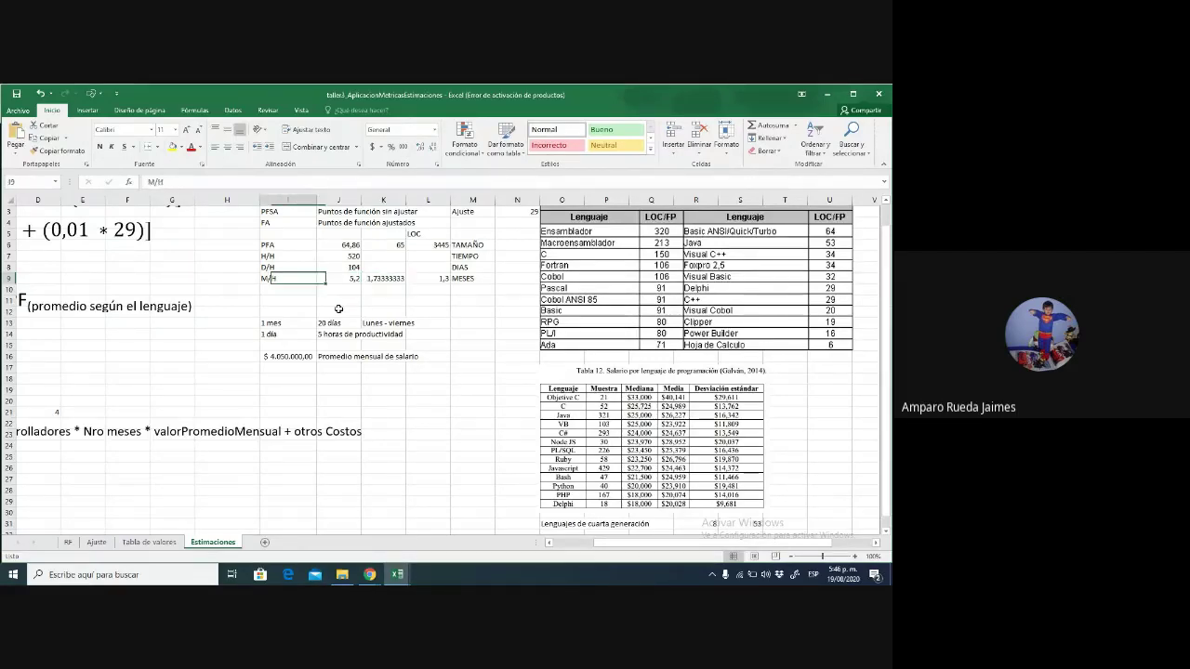
key(Left)
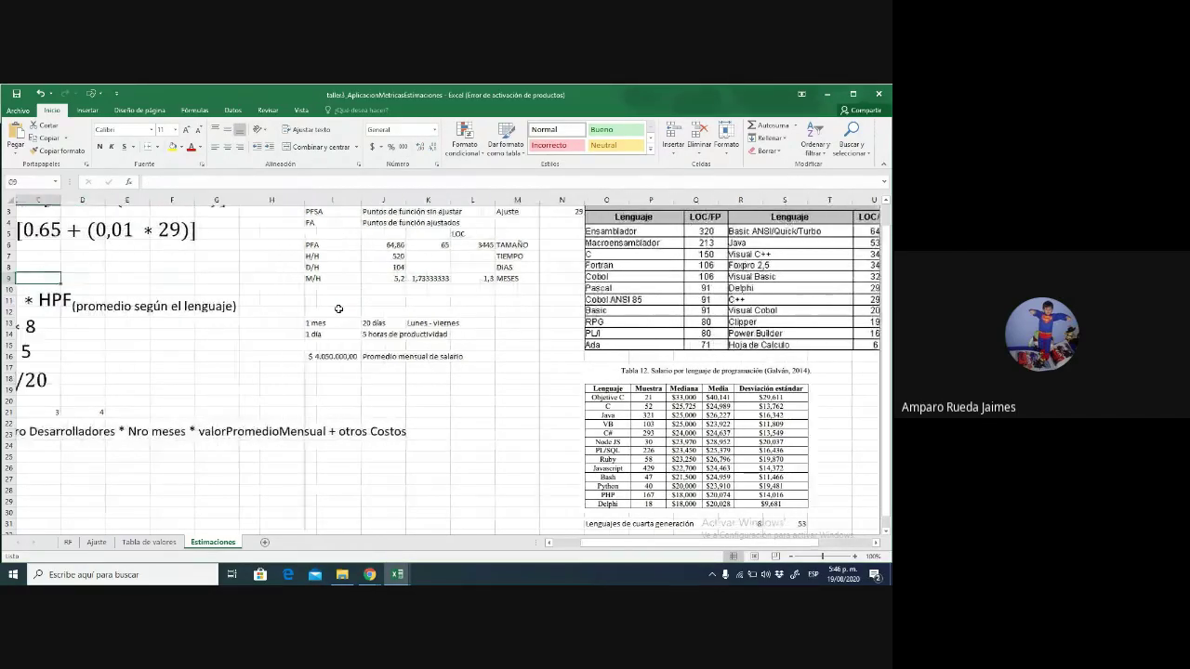
Compare the M/H value with the duration formulas in K9 and L9, which use the developer counts in C21 and D21
key(Right)
key(Right)
key(Right)
key(Right)
key(Right)
key(Right)
key(Right)
key(Right)
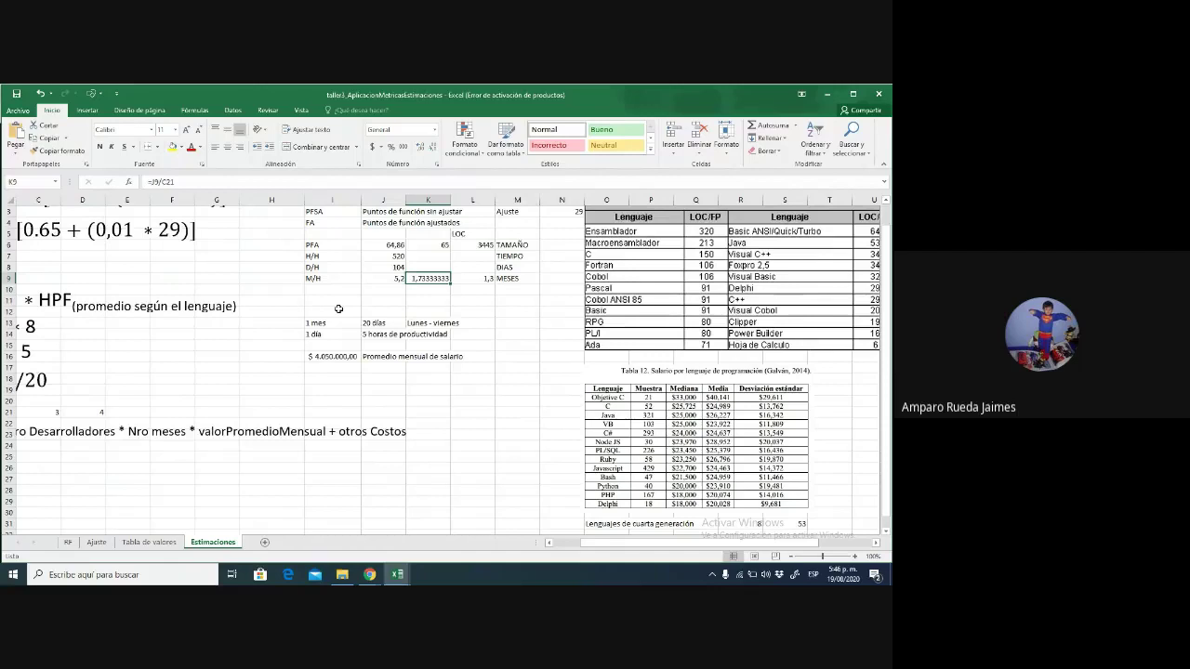
key(Right)
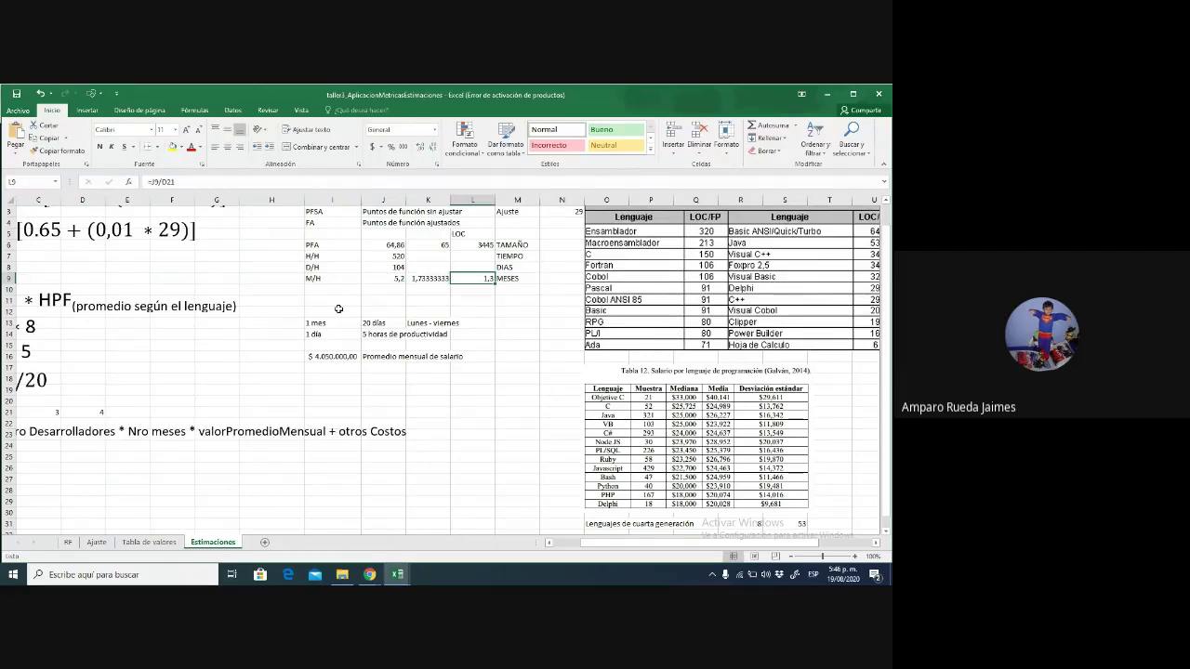
key(Left)
key(Right)
key(Left)
key(Right)
key(Left)
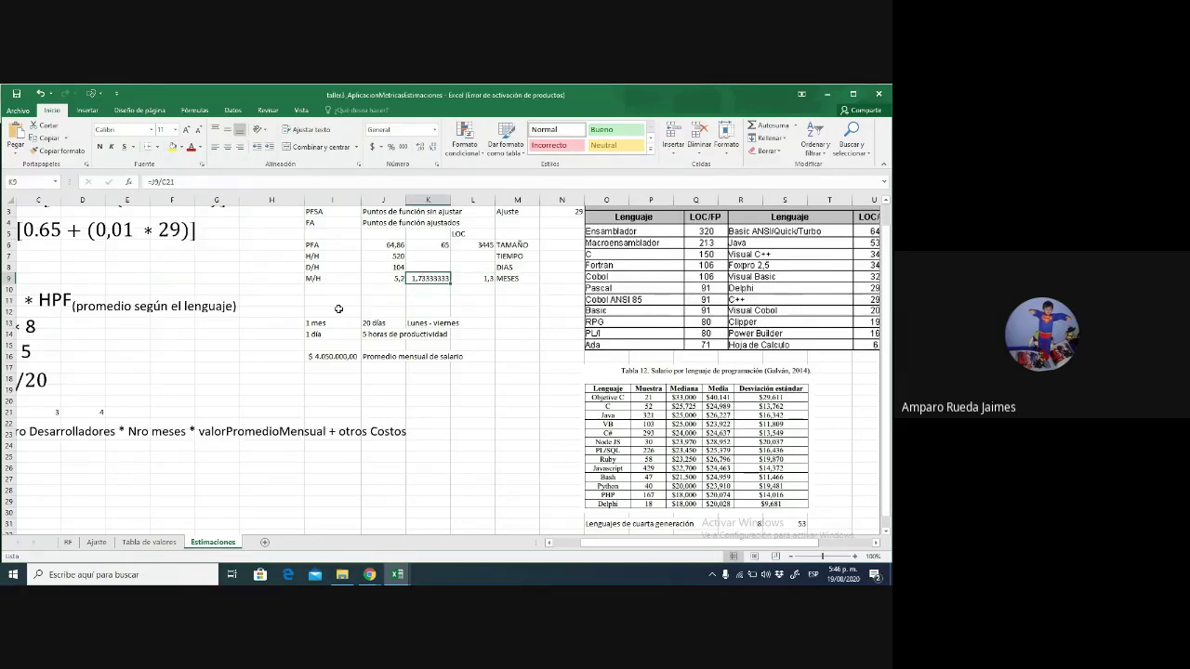
key(Left)
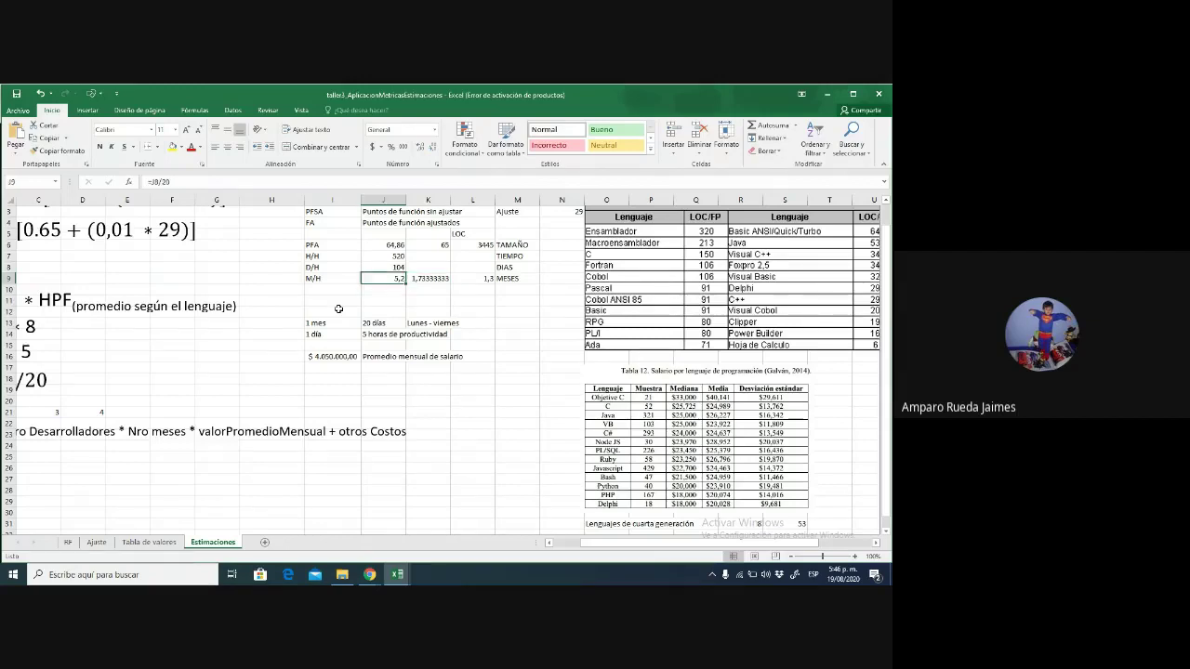
key(Left)
key(Right)
key(Right)
key(Left)
key(Right)
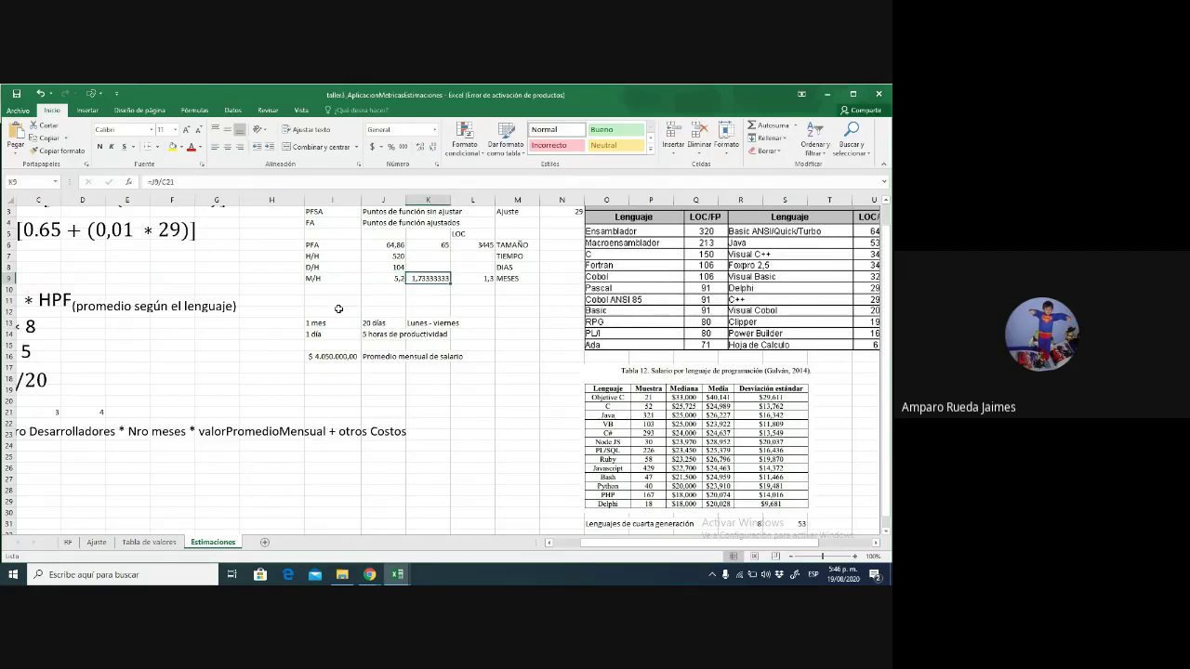
Check the average monthly salary in cell I16 beneath the working-time assumptions
key(Right)
key(Down)
key(Down)
key(Down)
key(Down)
key(Down)
key(Down)
key(Down)
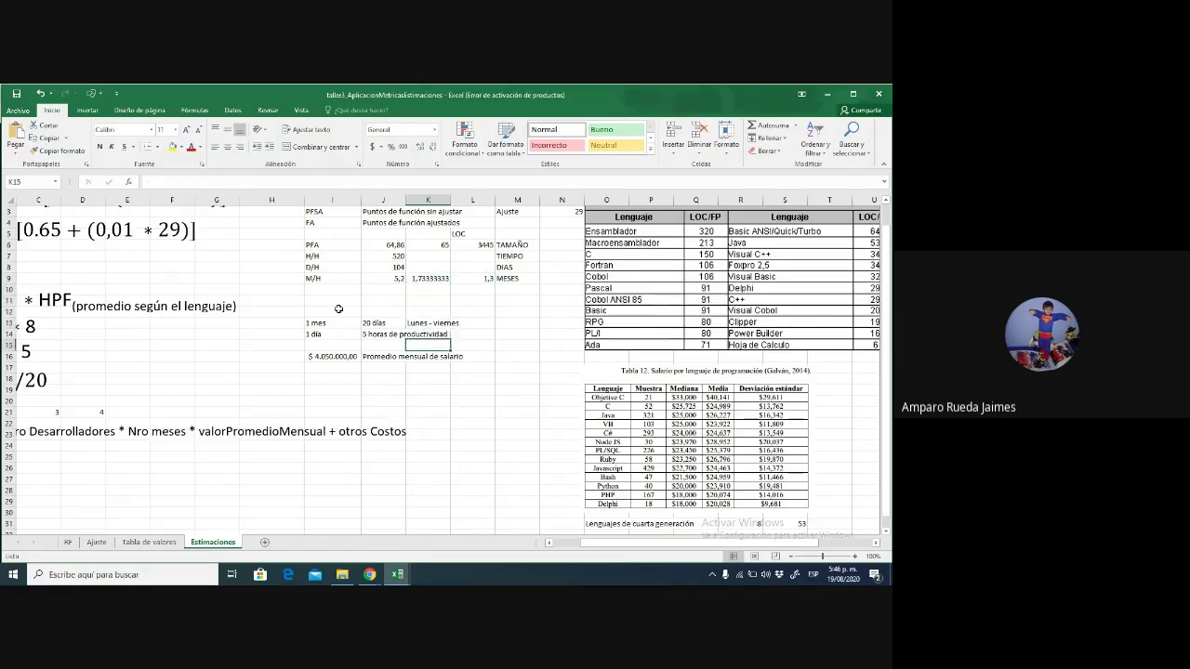
key(Left)
key(Left)
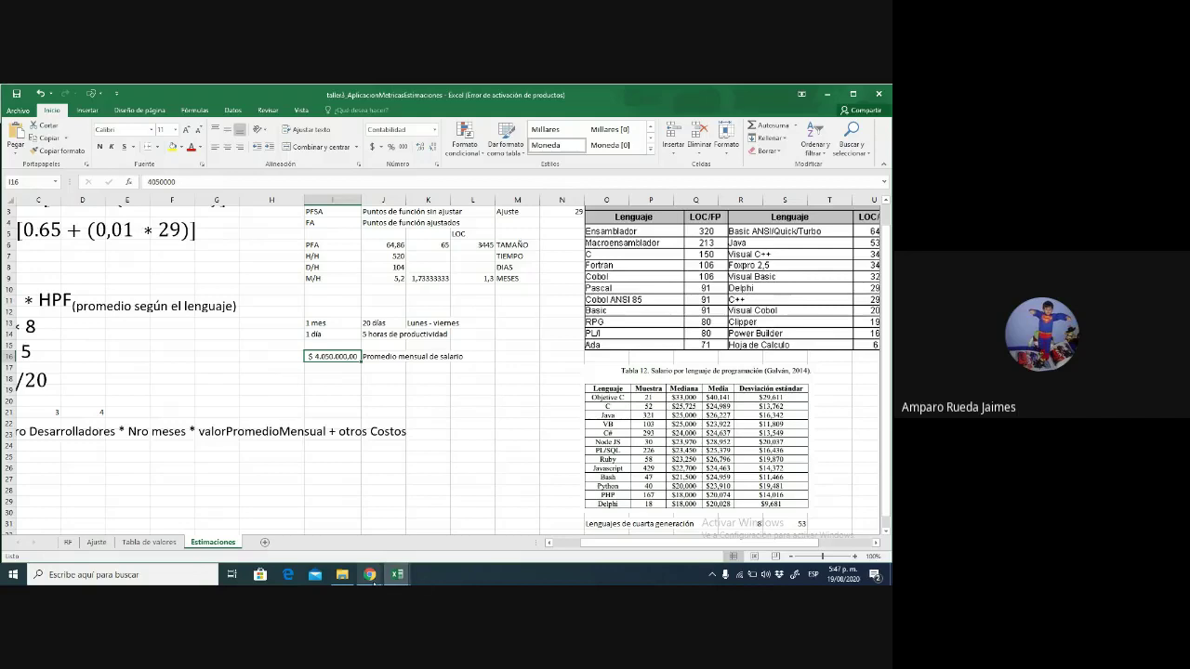
Switch to the Google Meet call in Chrome to check it, and return to the Excel estimation workbook
click(340, 558)
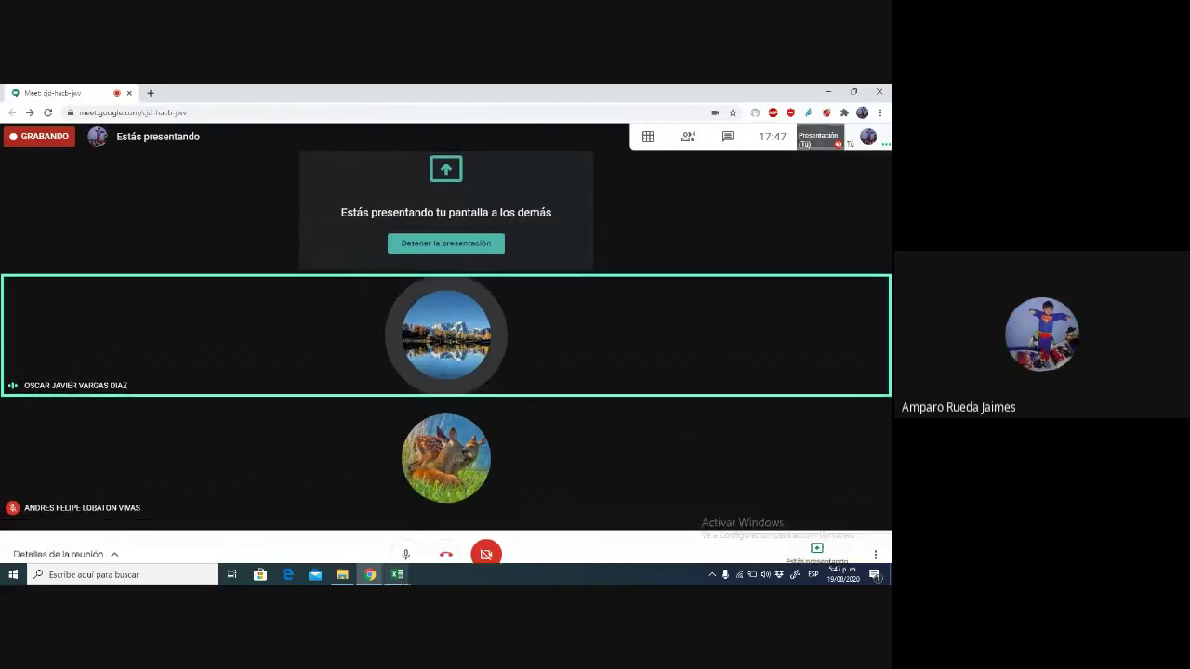
mouse_move(397, 575)
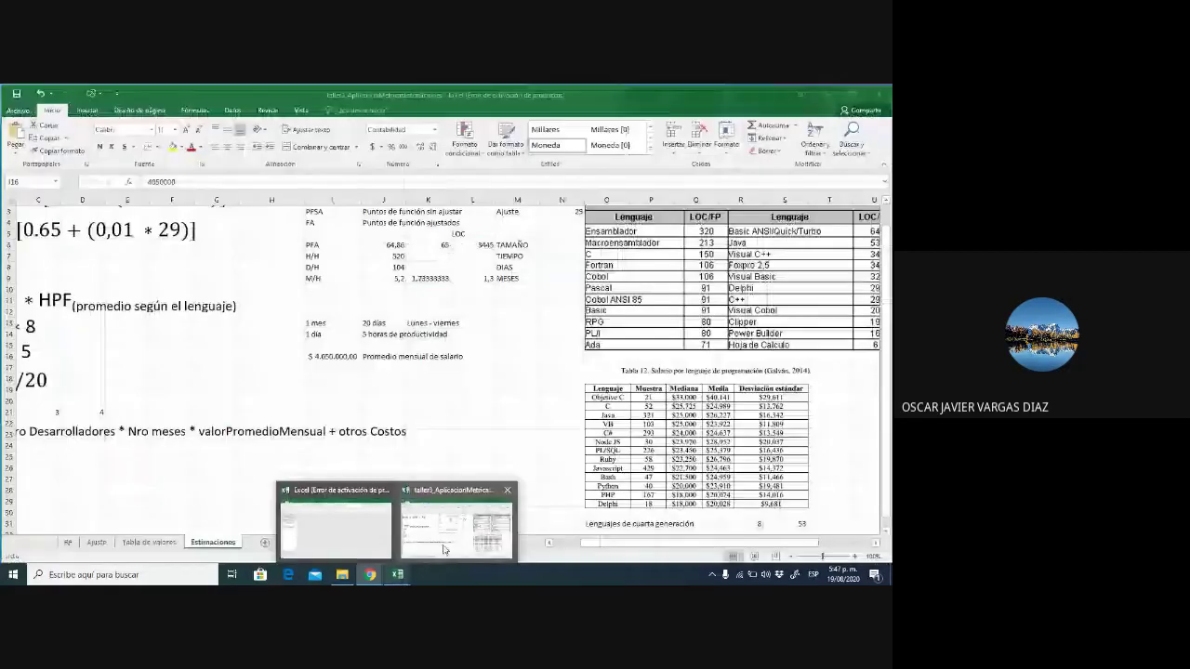
click(456, 525)
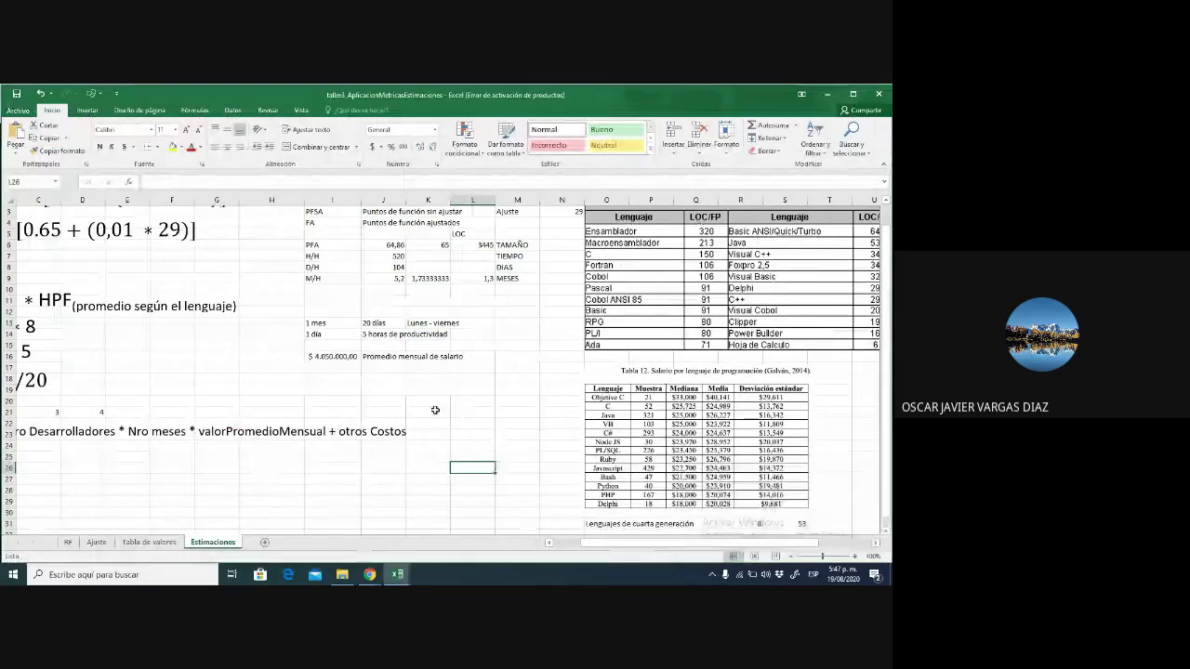
Review the H/H, D/H and M/H row labels and set the unit label of the H/H row in M7 to HORA
click(327, 279)
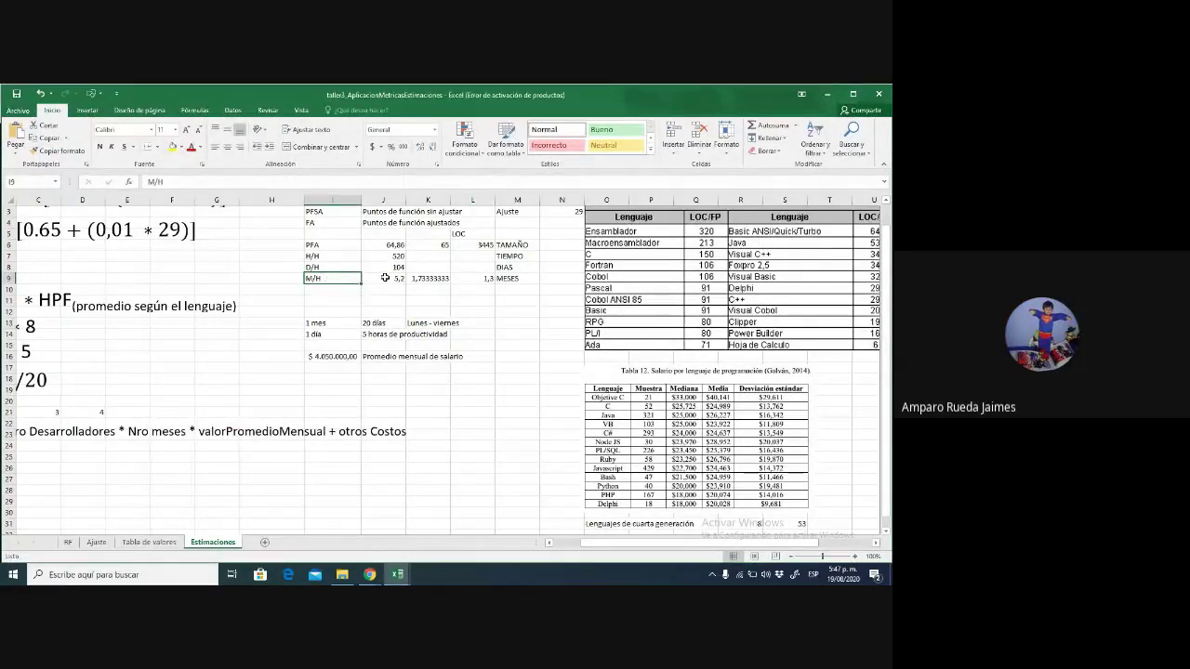
click(309, 256)
click(309, 268)
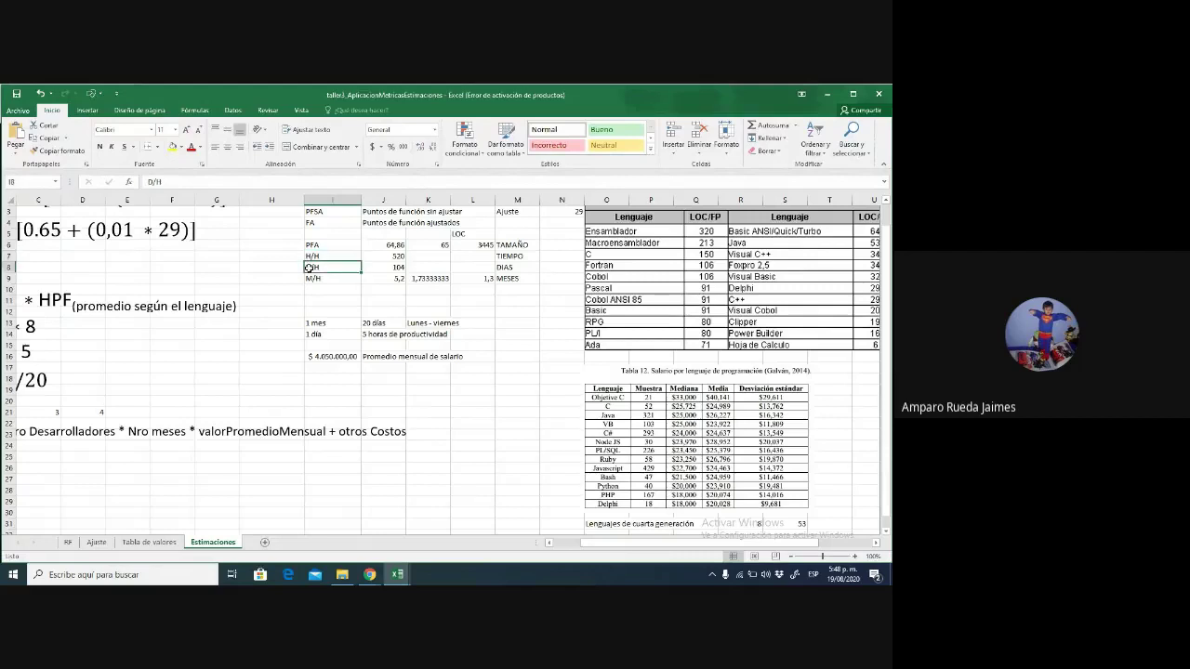
click(314, 279)
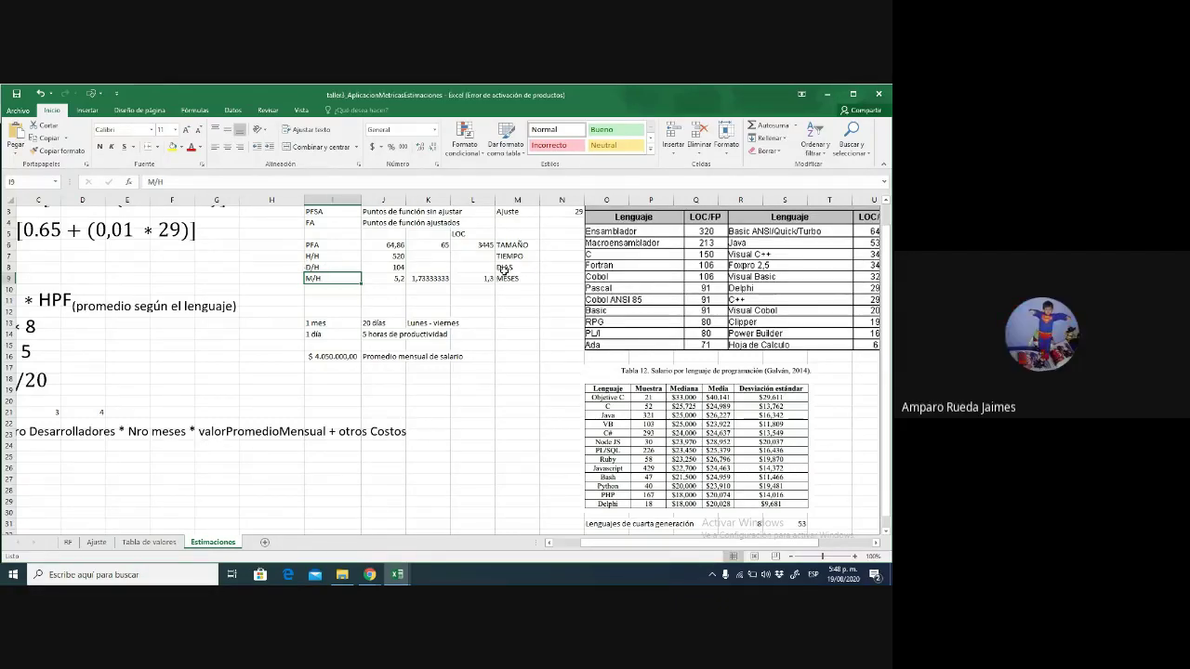
click(535, 255)
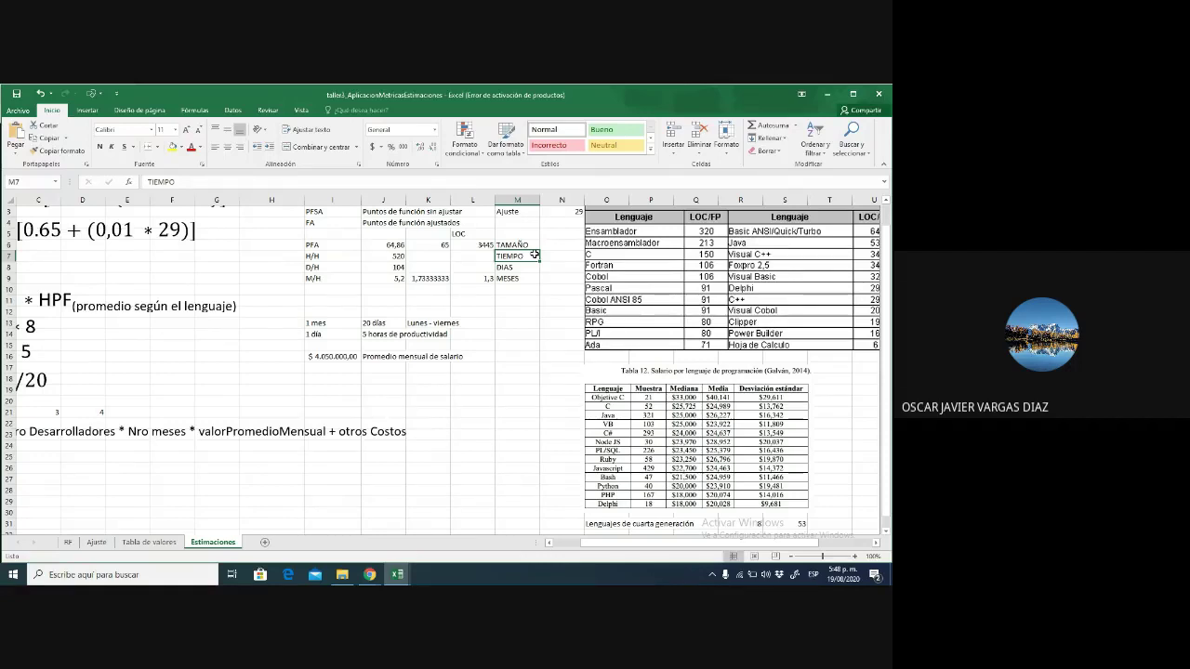
text(HORA)
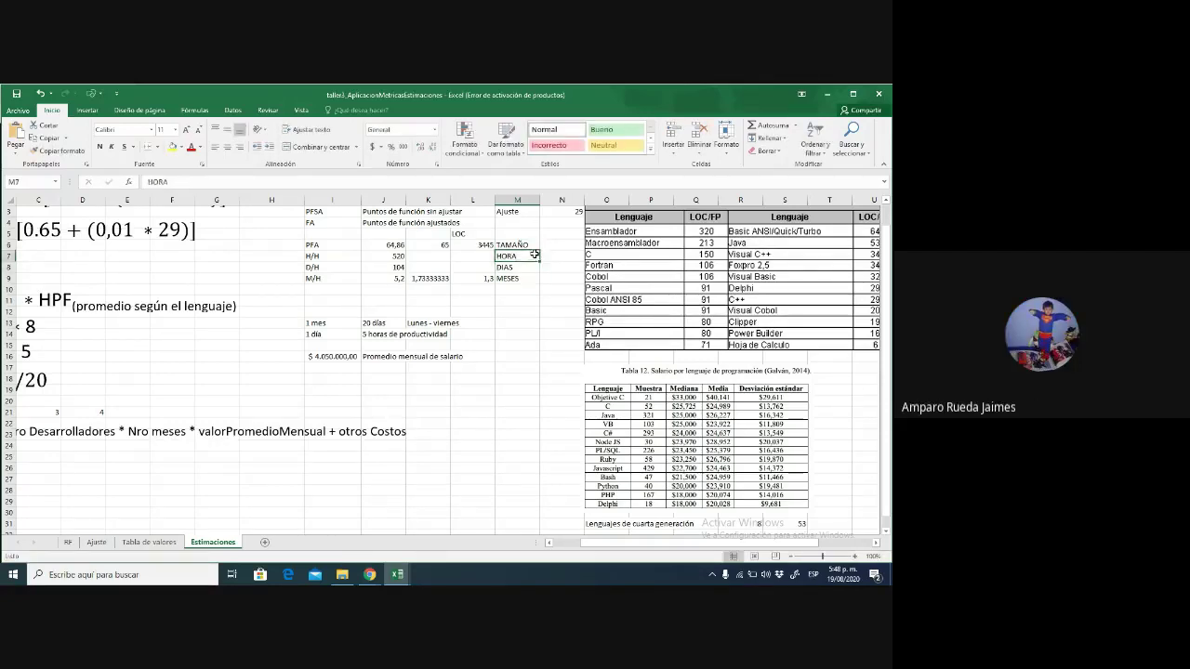
Check the H/H formula against the rounded adjusted function points in the PFA row above it
key(Left)
key(Left)
key(Left)
key(Right)
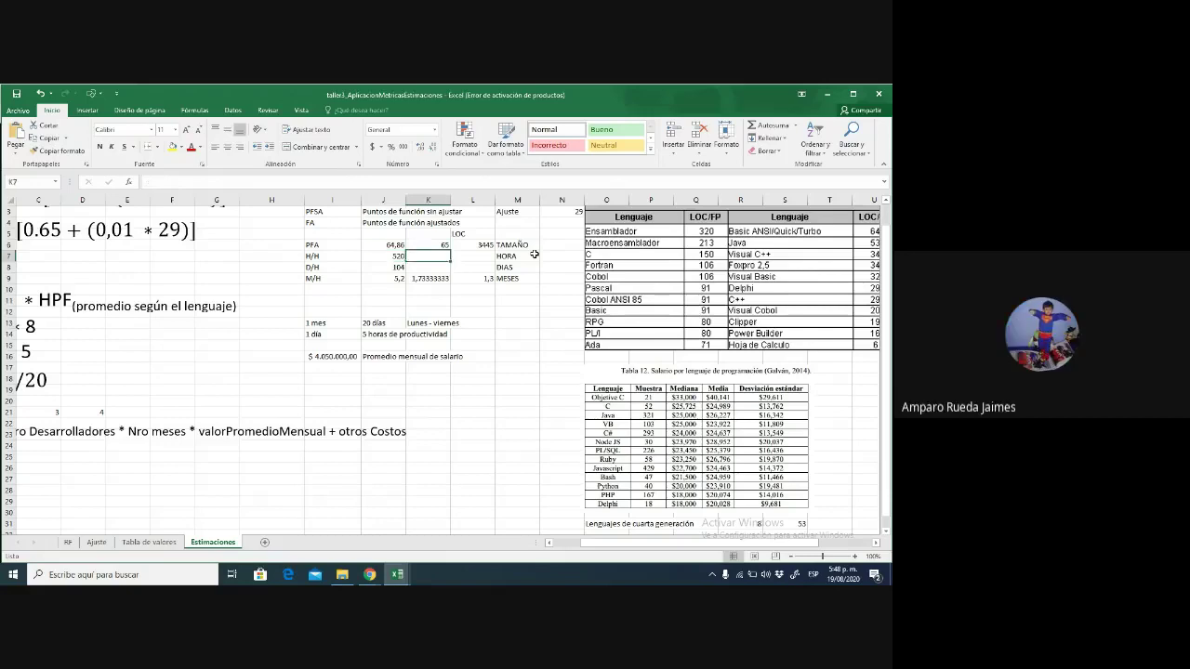
key(Left)
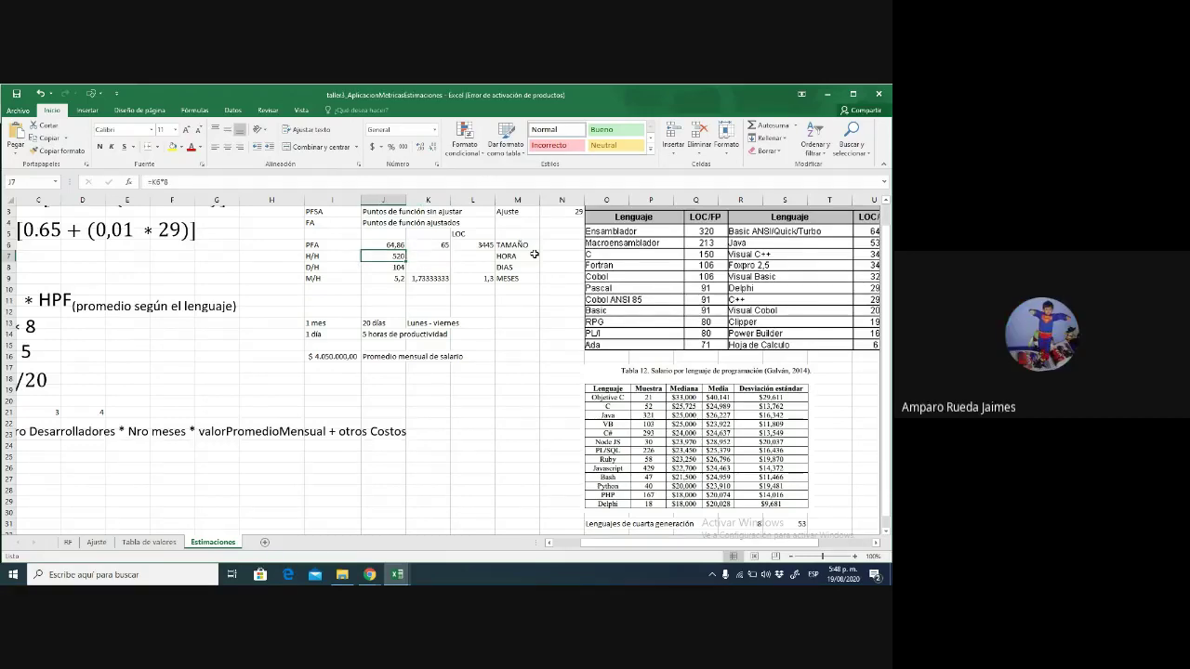
key(Up)
key(Right)
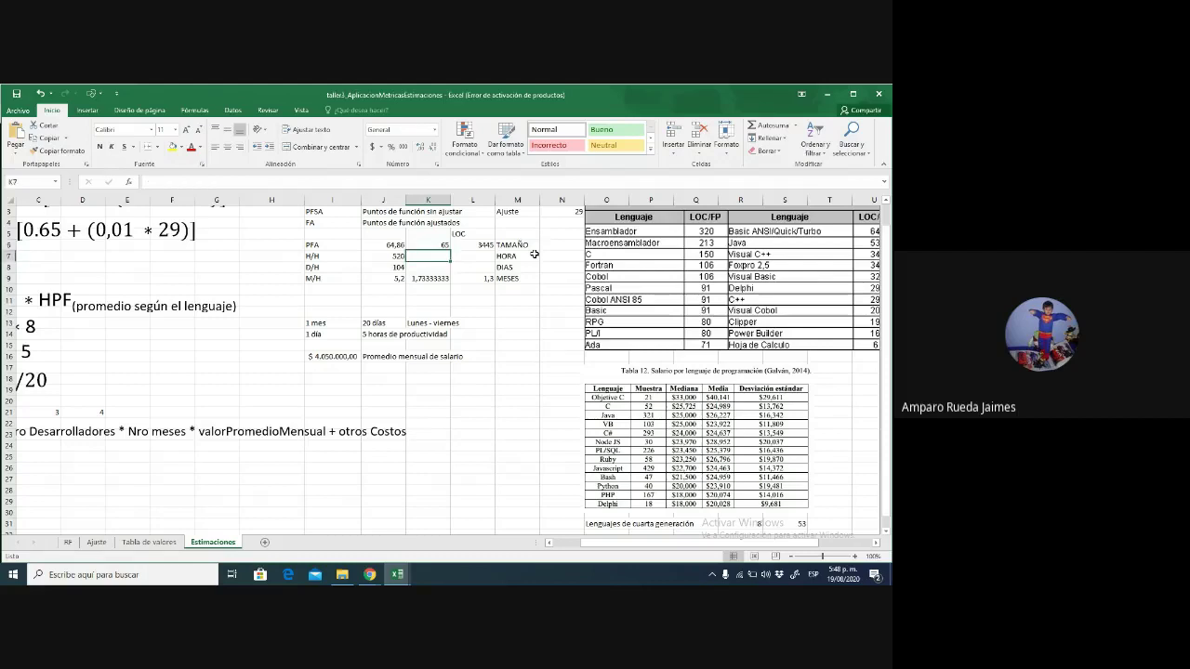
key(Left)
key(Down)
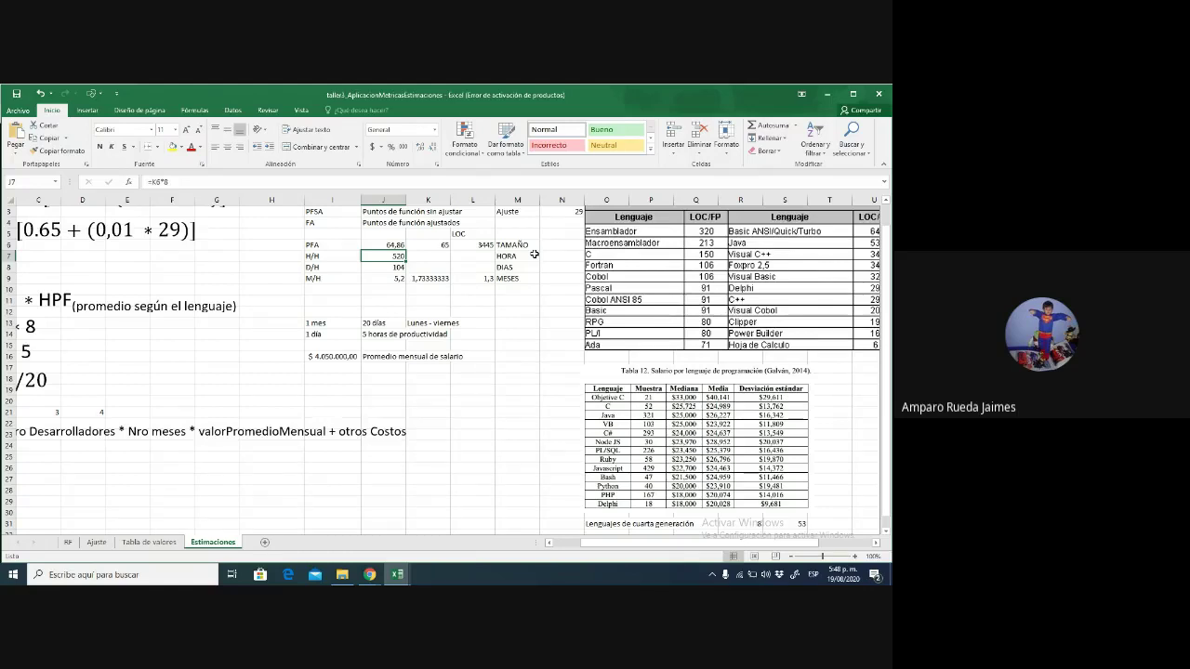
Read across the H/H row from its name to its unit label and back to its calculated value
key(Left)
key(Right)
key(Right)
key(Right)
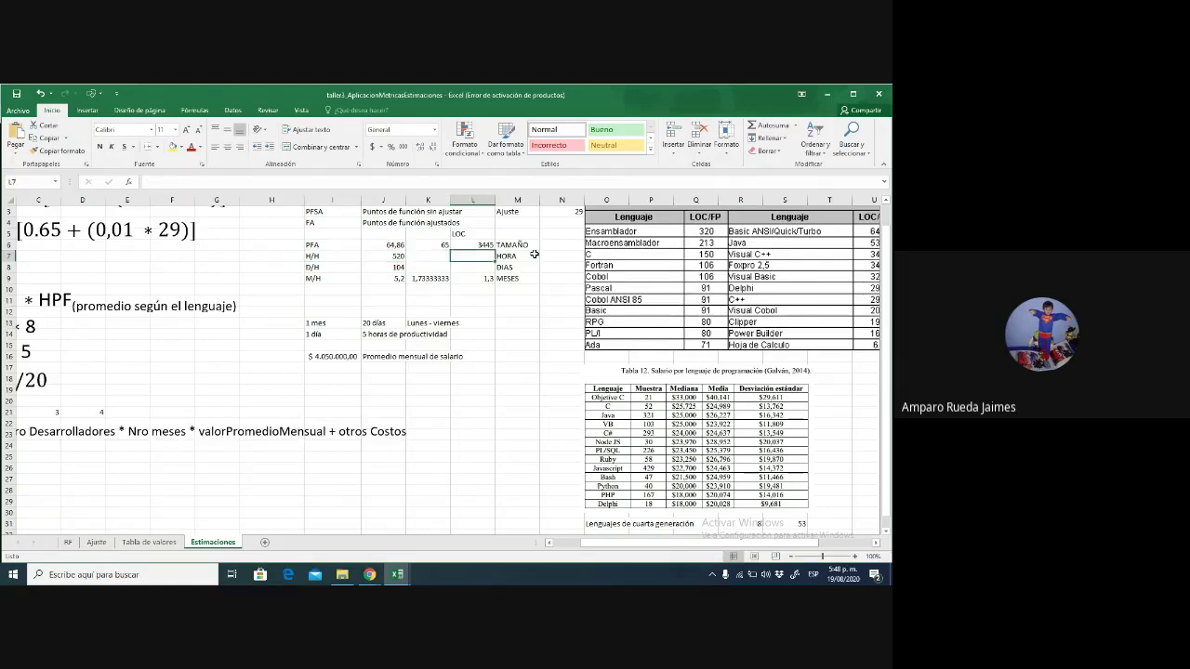
key(Right)
key(Left)
key(Left)
key(Left)
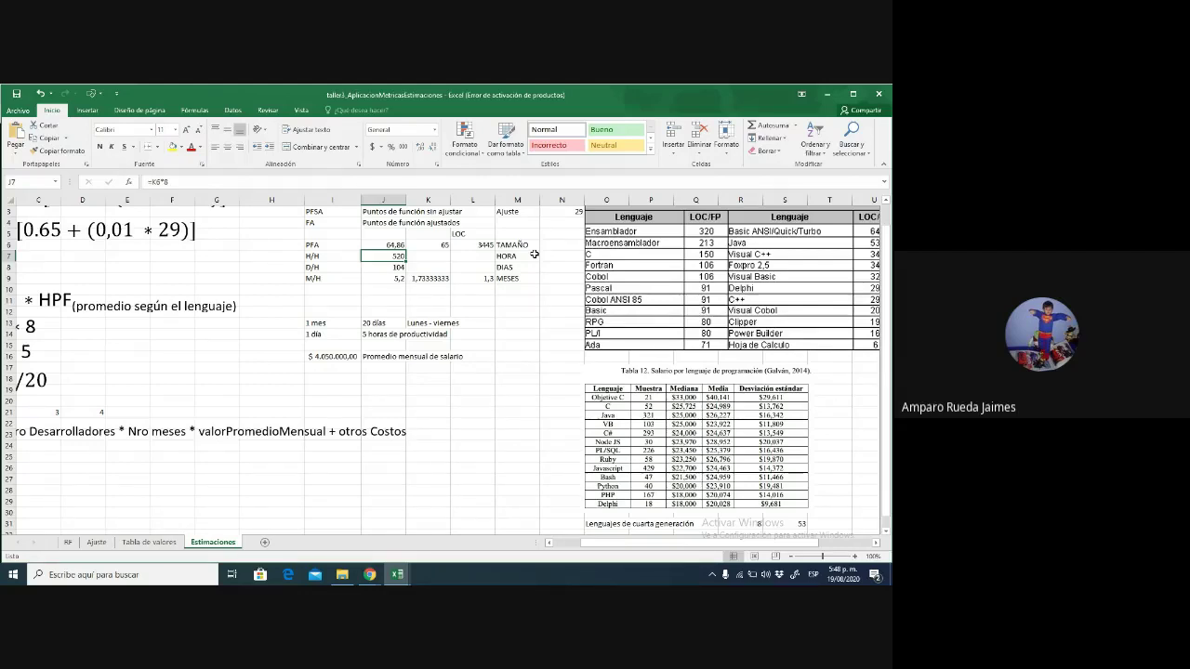
Check the D/H and M/H formulas against the assumptions for productive hours per day and working days per month
key(Down)
key(Down)
key(Up)
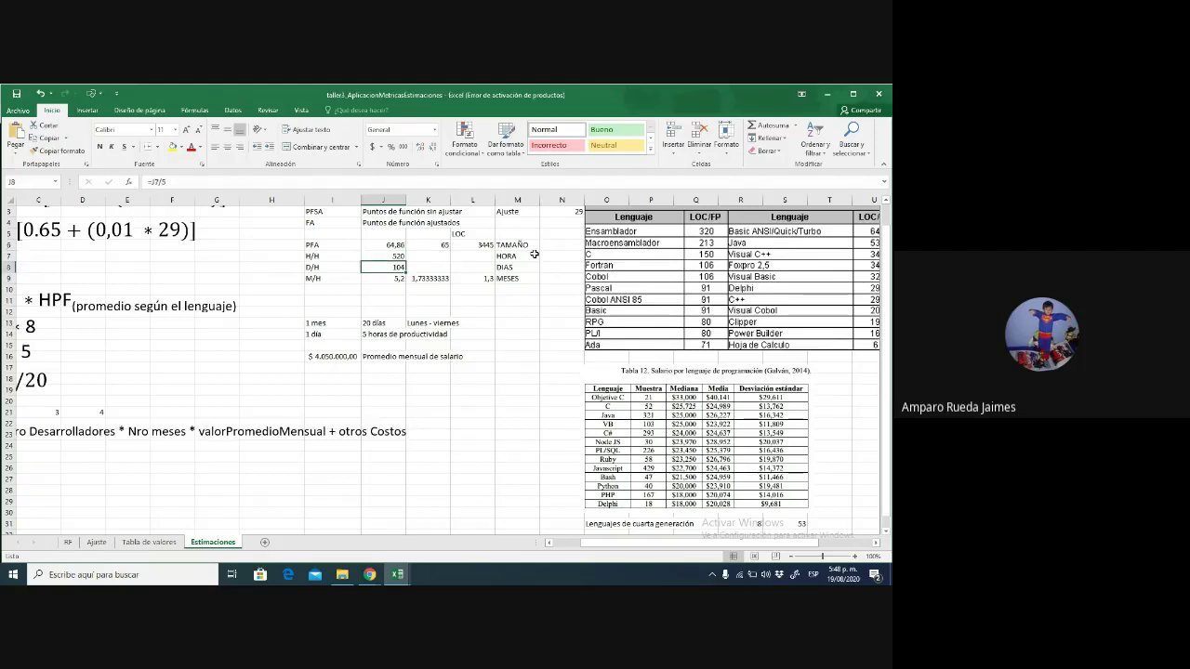
key(Down)
key(Down)
key(Down)
key(Down)
key(Down)
key(Down)
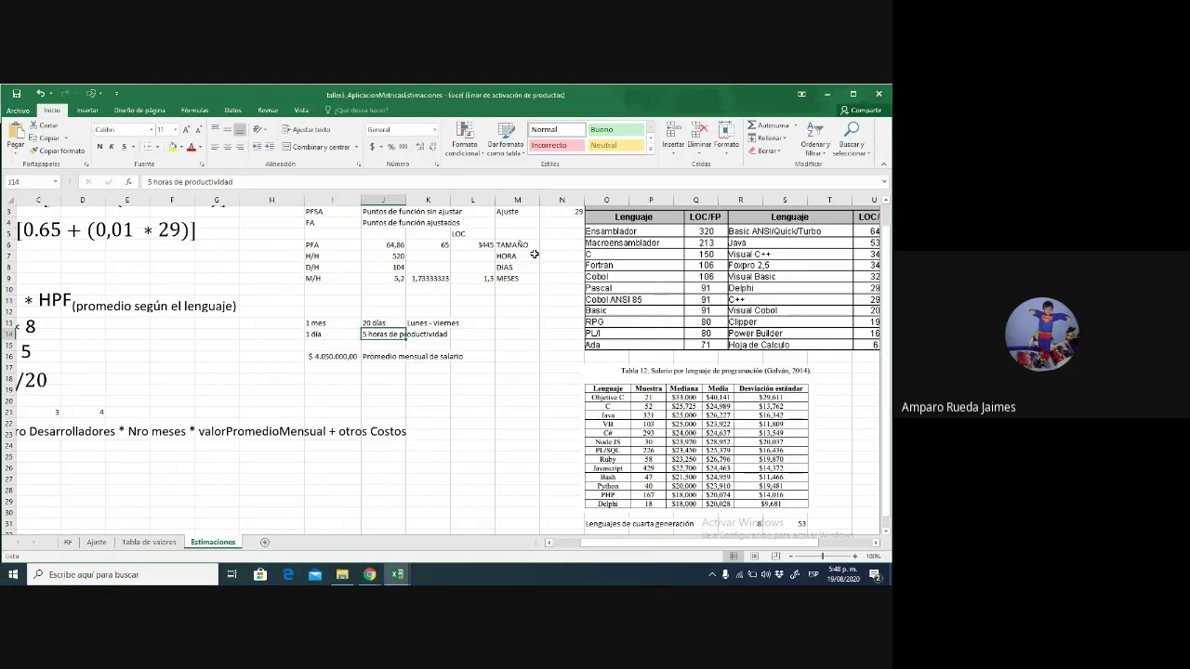
key(Up)
key(Up)
key(Up)
key(Up)
key(Up)
key(Up)
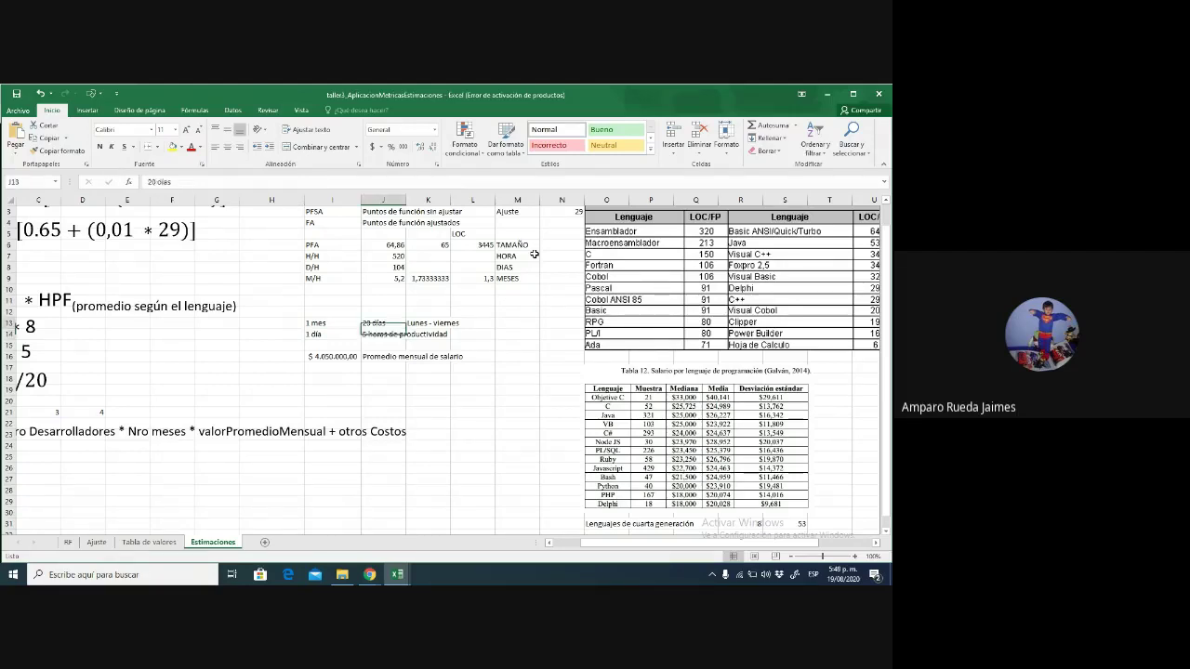
key(Up)
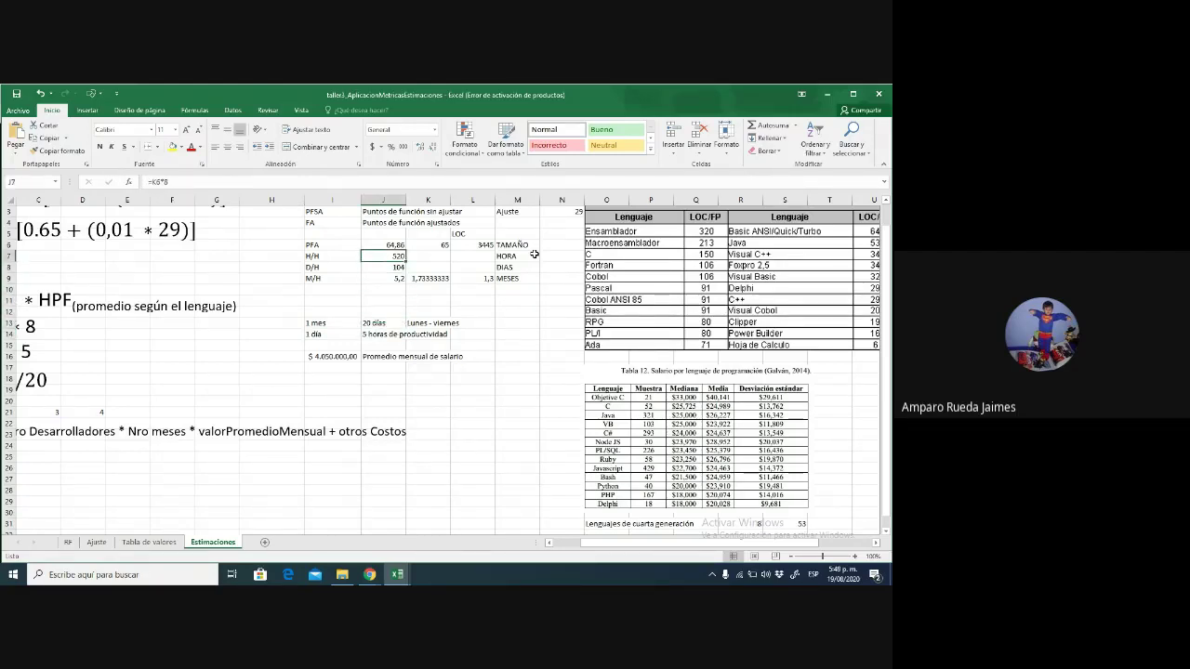
Try the D/H calculation in J8 with 8 hours per day, using the formula =+J7/8
key(Down)
key(Up)
key(Down)
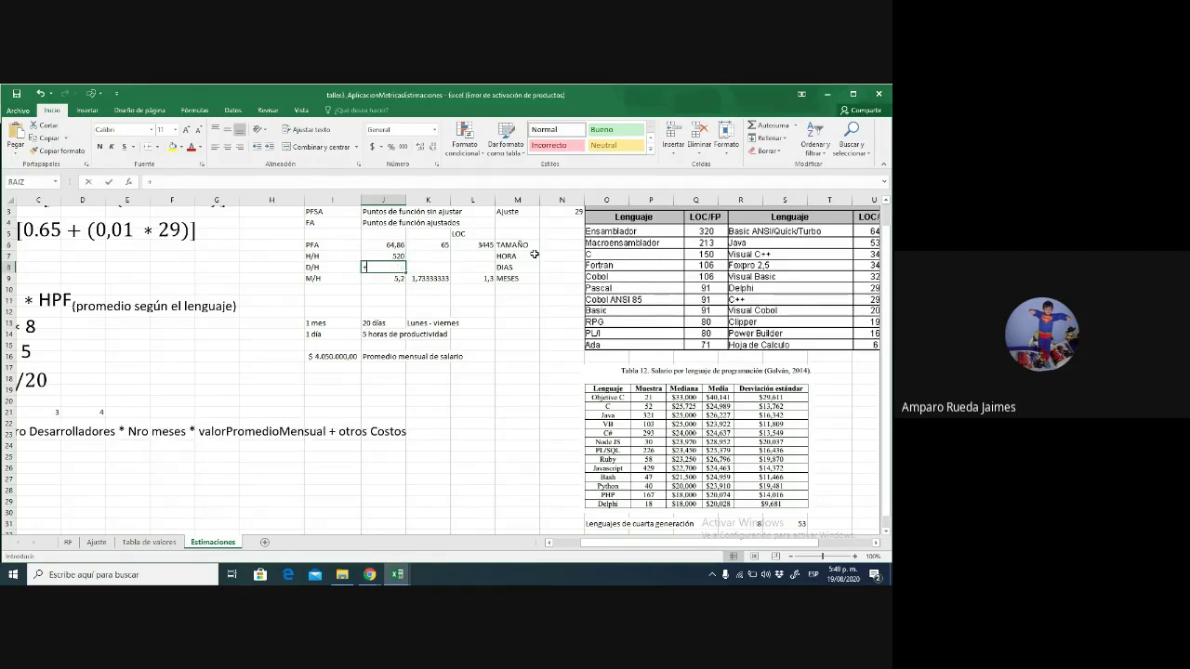
text(+)
key(Up)
text(/8)
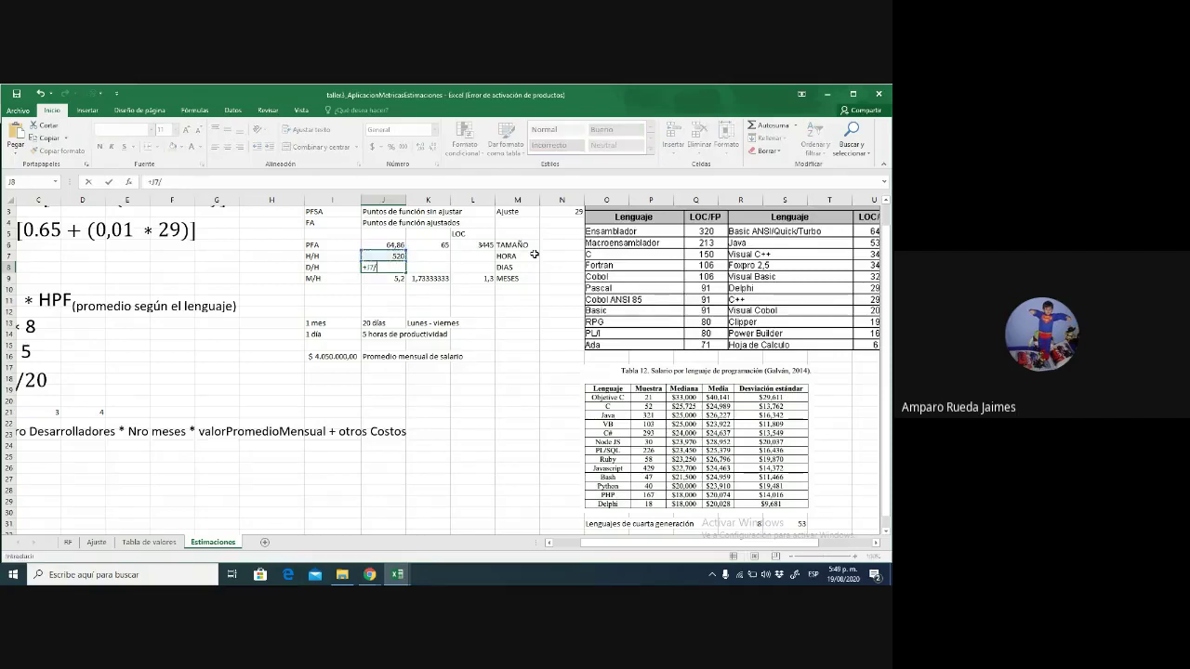
key(Return)
key(Up)
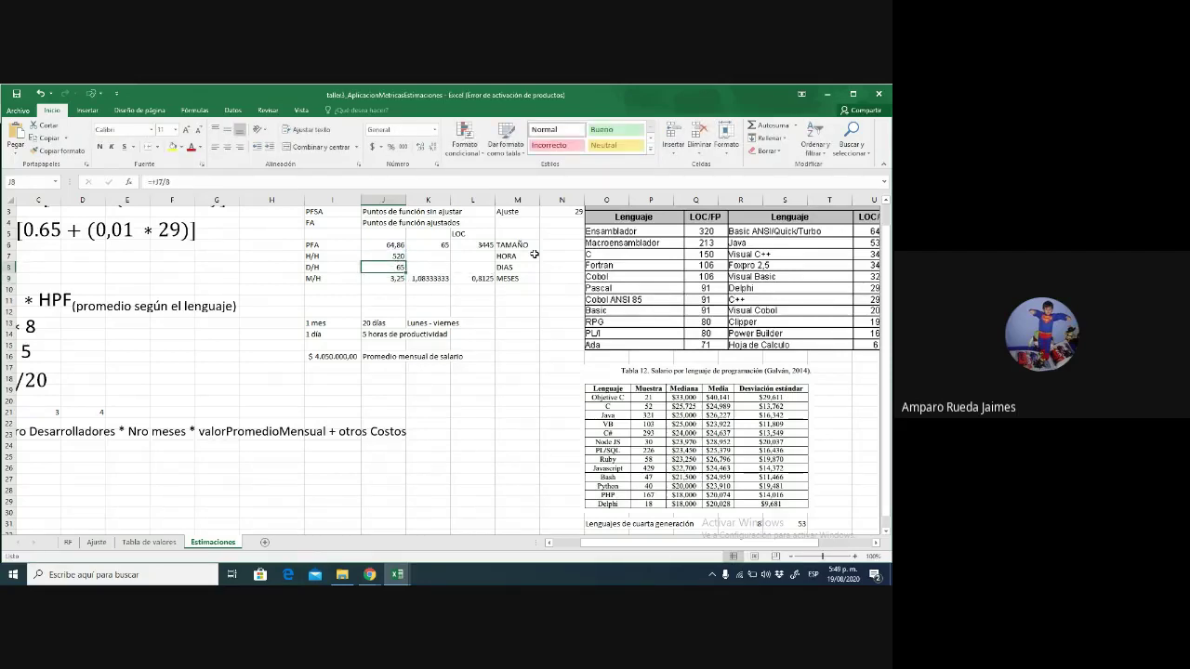
Compare the recalculated D/H value in J8 with the M/H value in J9 that depends on it
key(Down)
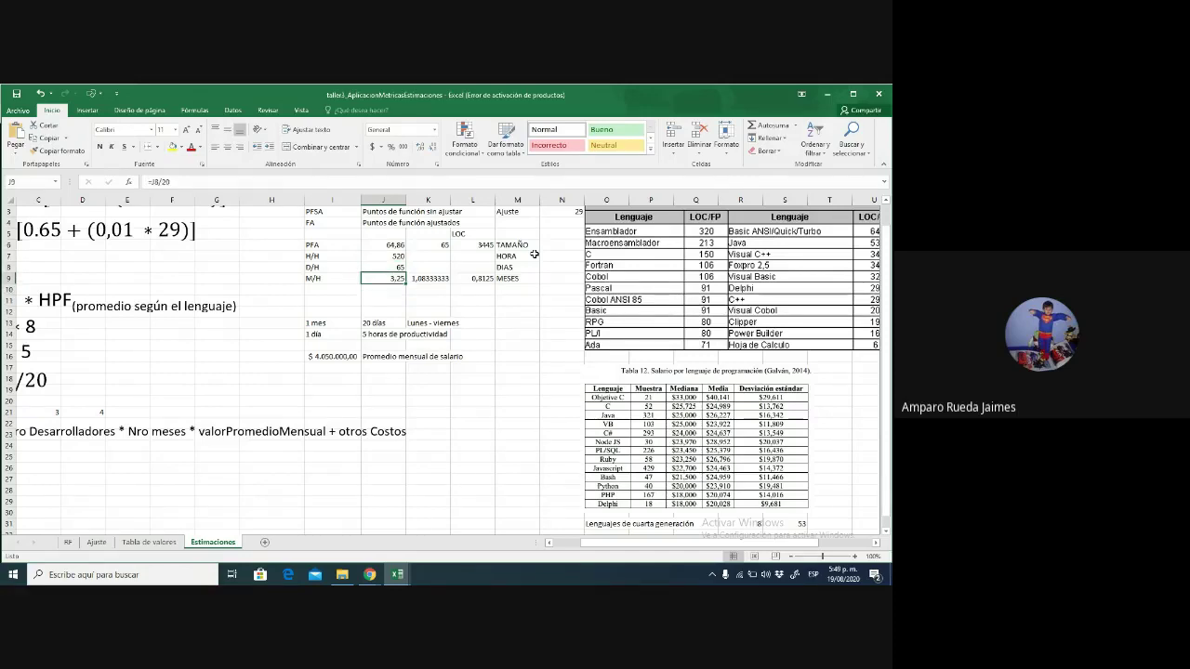
key(Up)
key(Down)
key(Up)
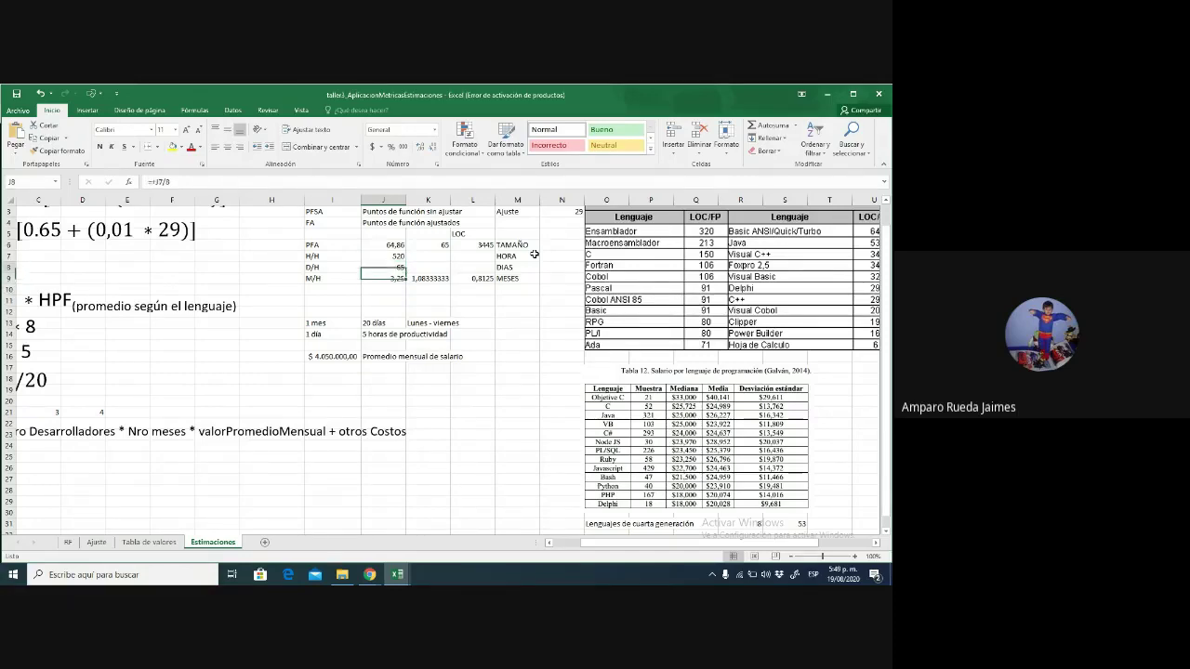
key(Down)
key(Up)
key(Down)
key(Up)
key(Down)
key(Up)
key(Down)
Examine the M/H row's formulas in J9, K9 and L9, which divide the duration by the number of developers
key(Right)
key(Right)
key(Left)
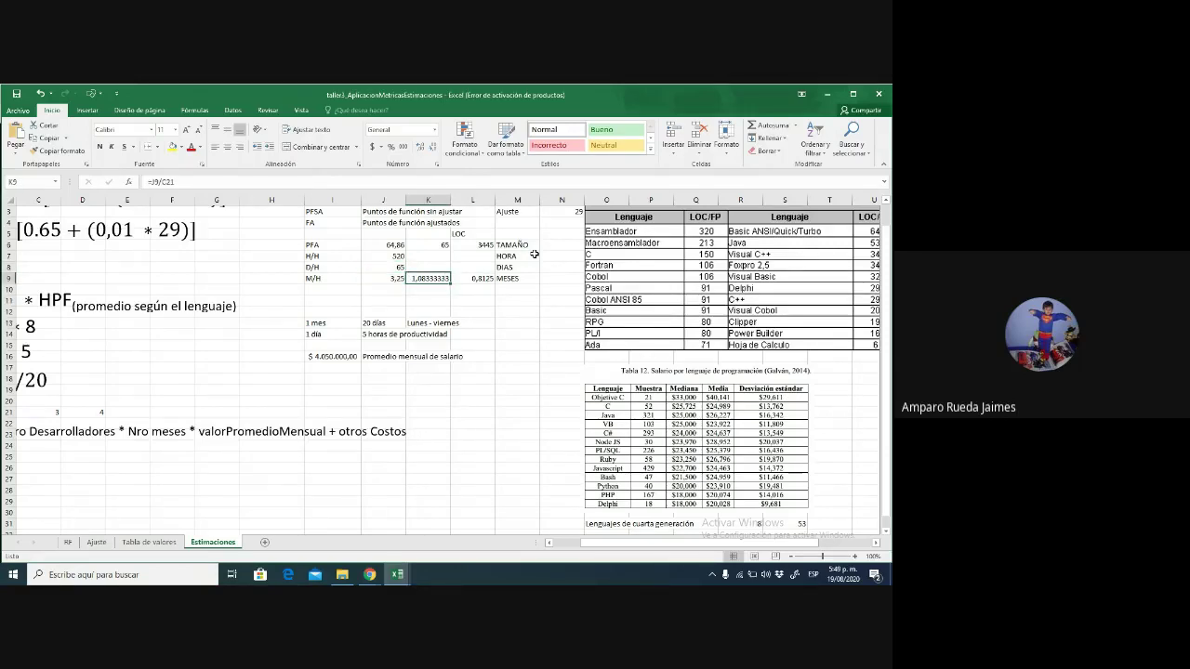
key(Left)
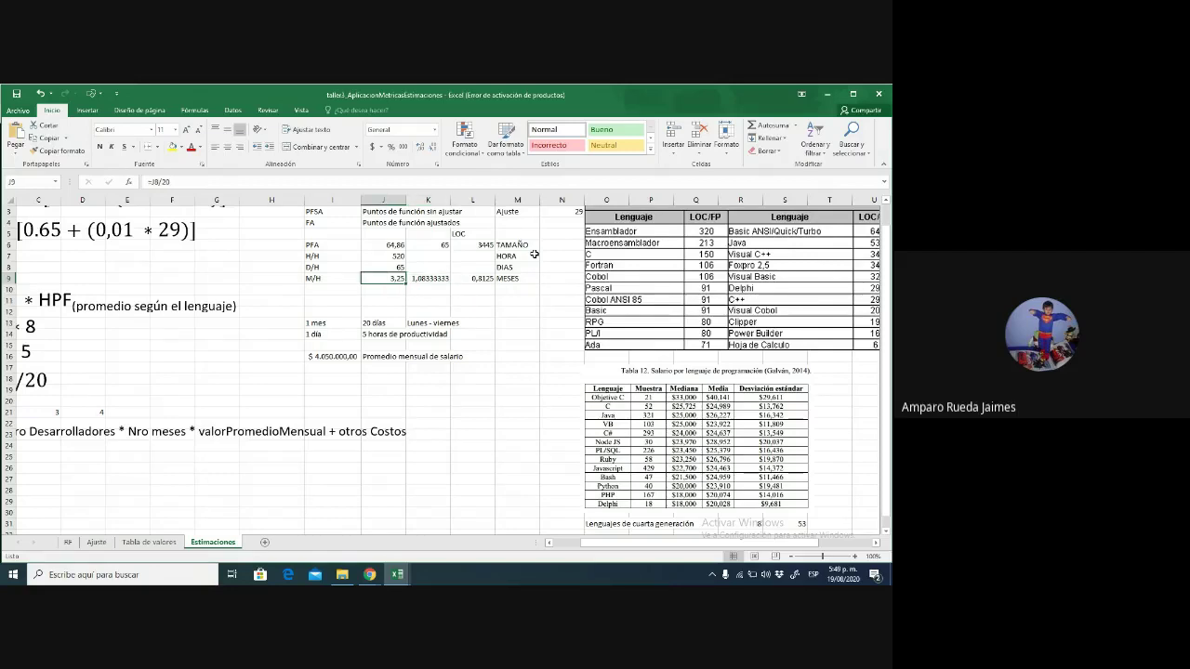
key(Right)
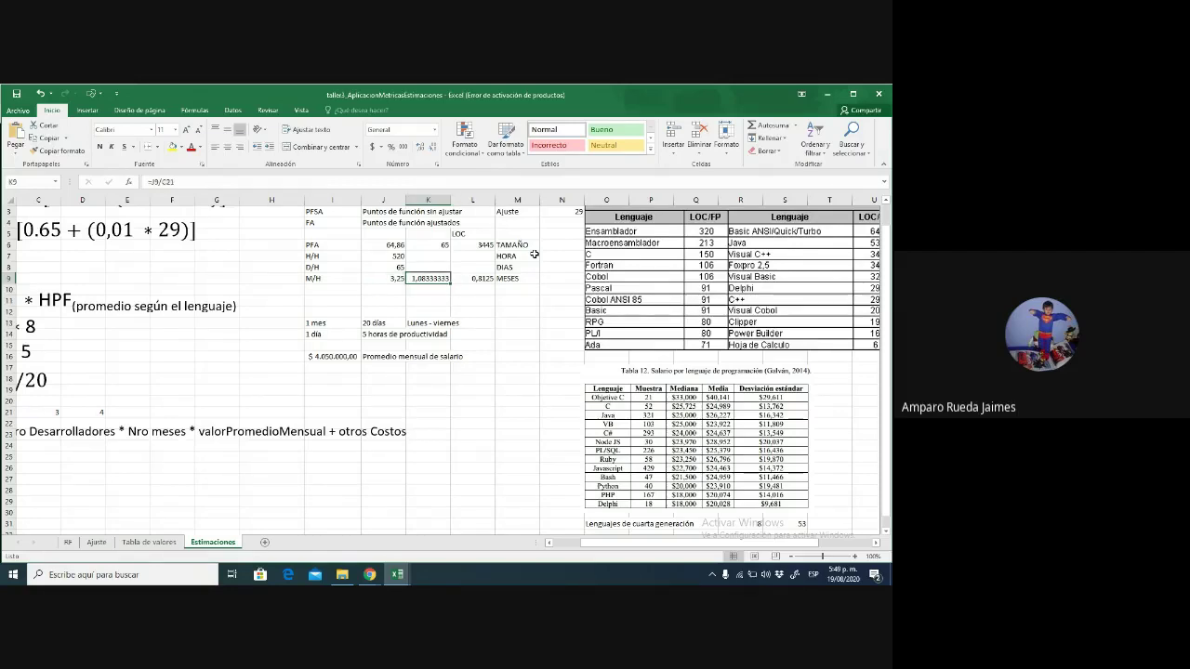
key(Right)
key(Right)
key(Left)
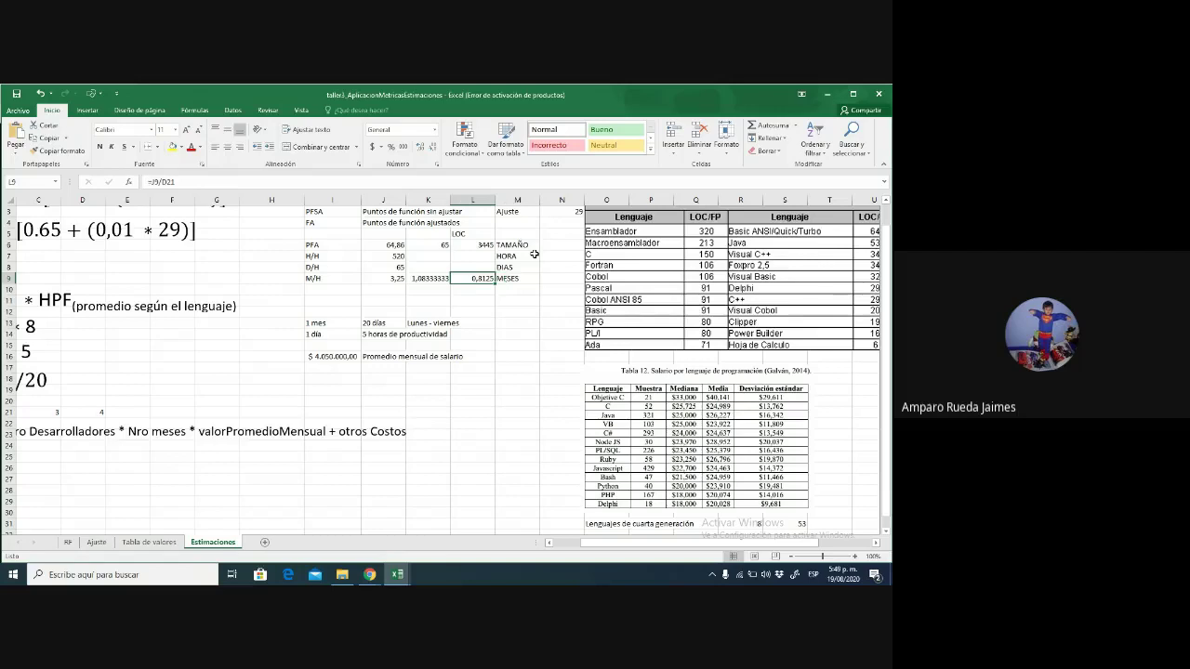
key(Left)
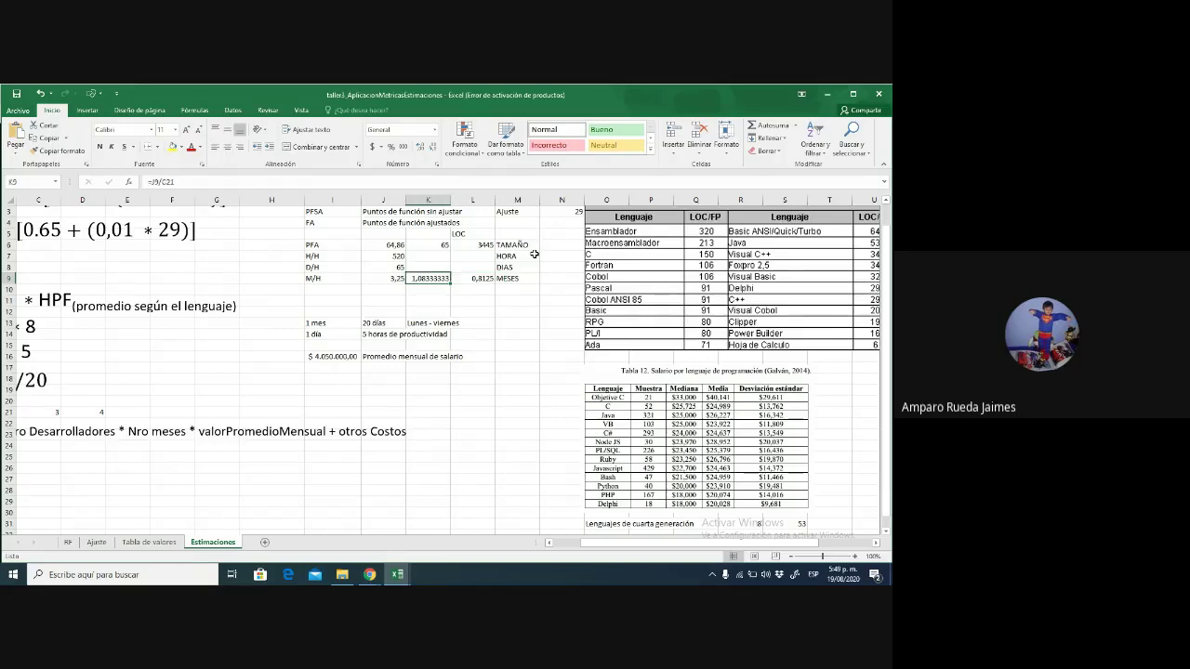
key(Left)
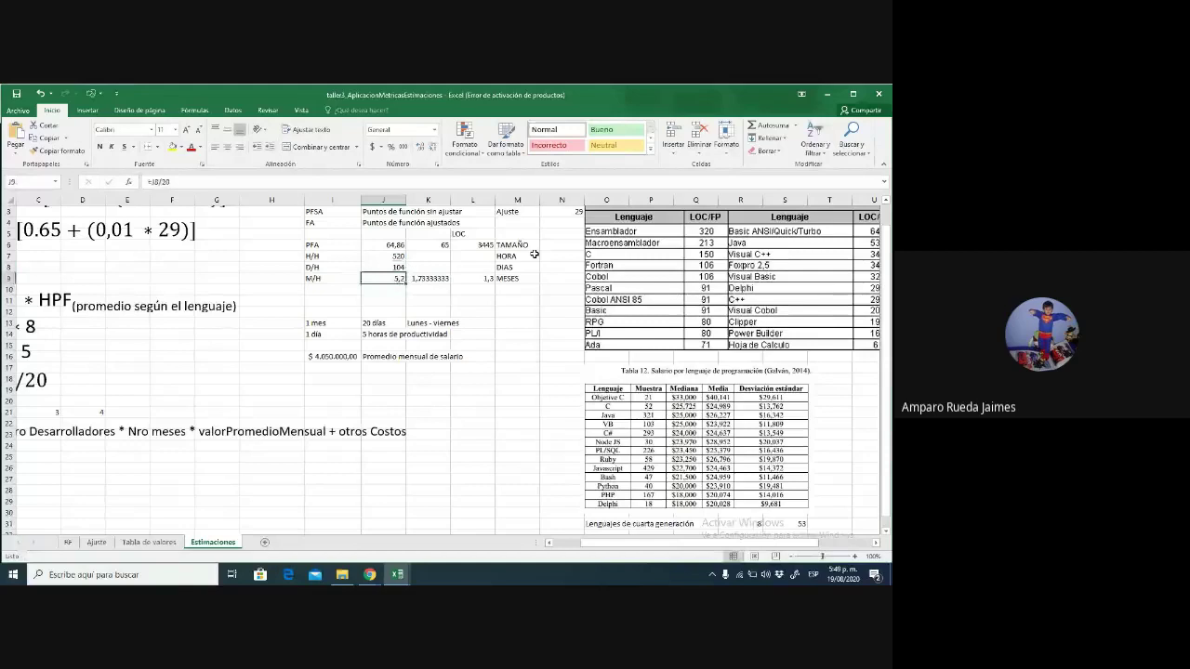
Inspect the M/H formula in J9 and the D/H cell it references without changing it
click(195, 181)
triple_click(186, 182)
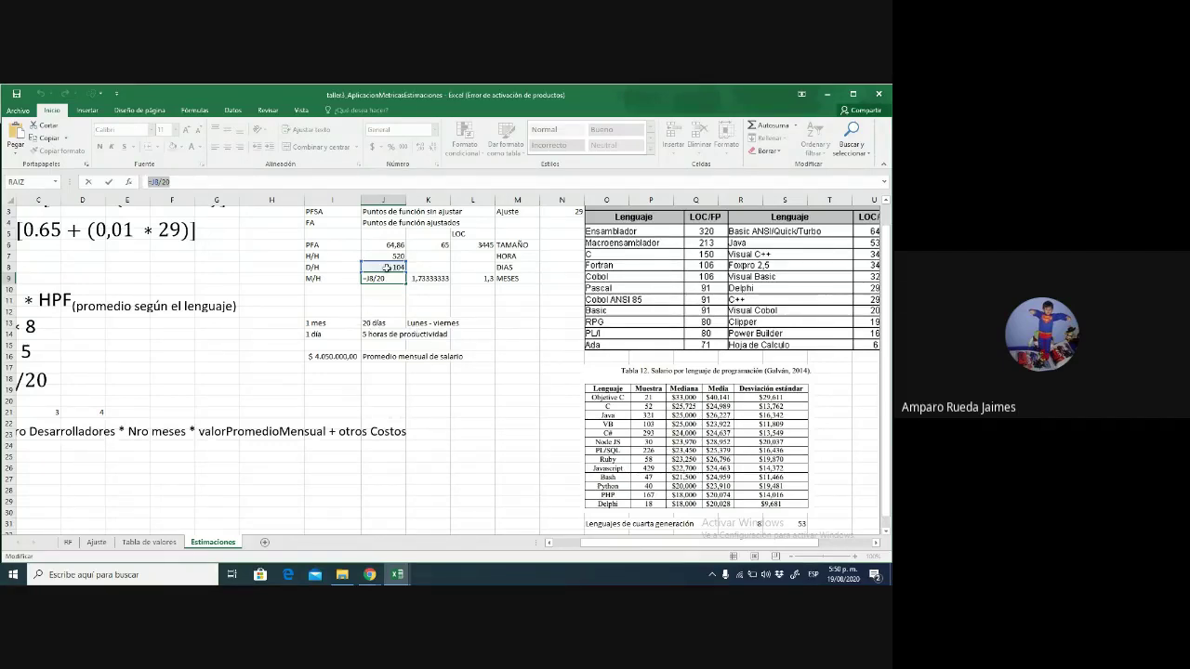
click(389, 282)
click(407, 302)
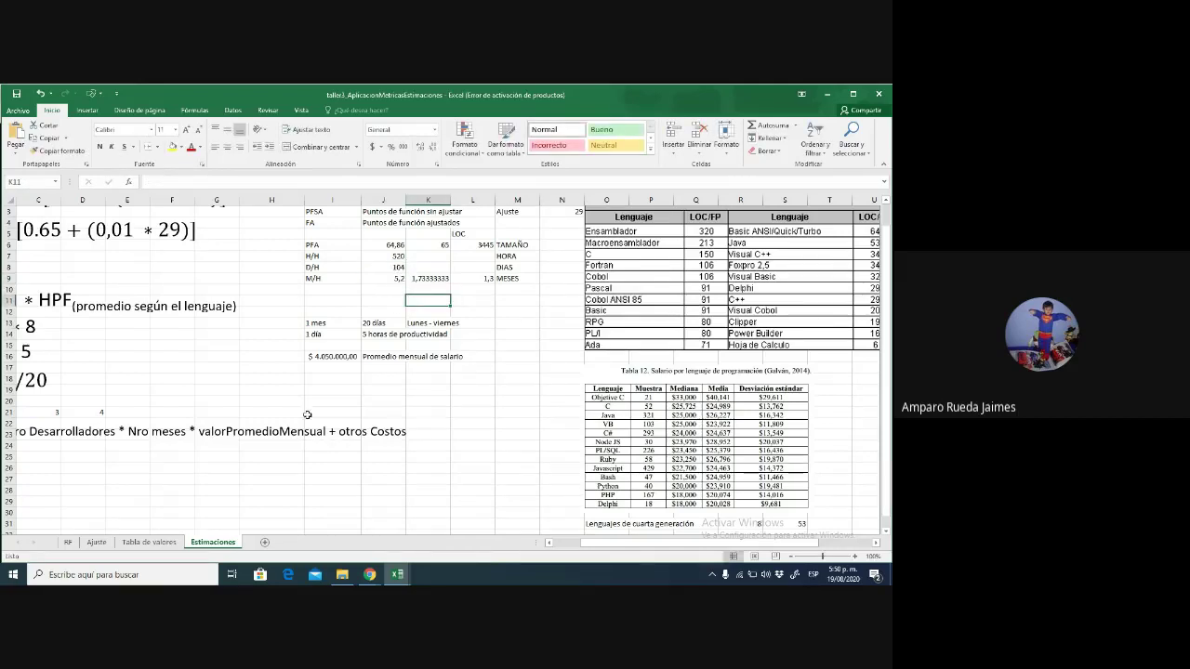
Check the average monthly salary in I16 and read through the CostoProyecto formula from developers to months
click(344, 358)
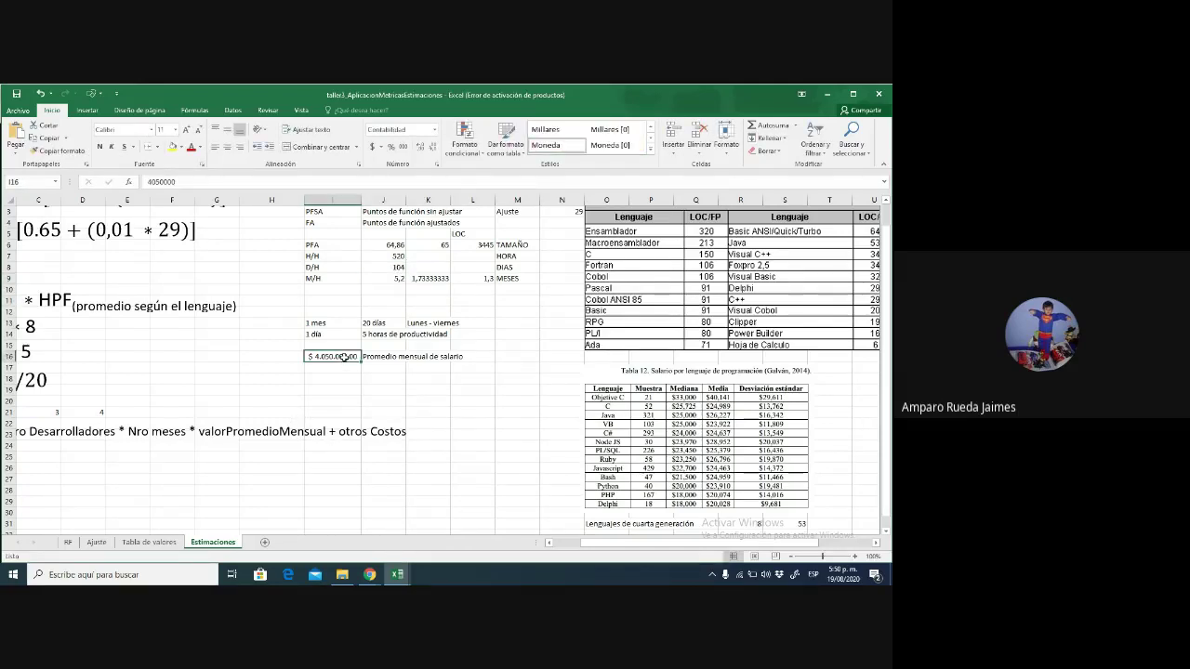
click(155, 450)
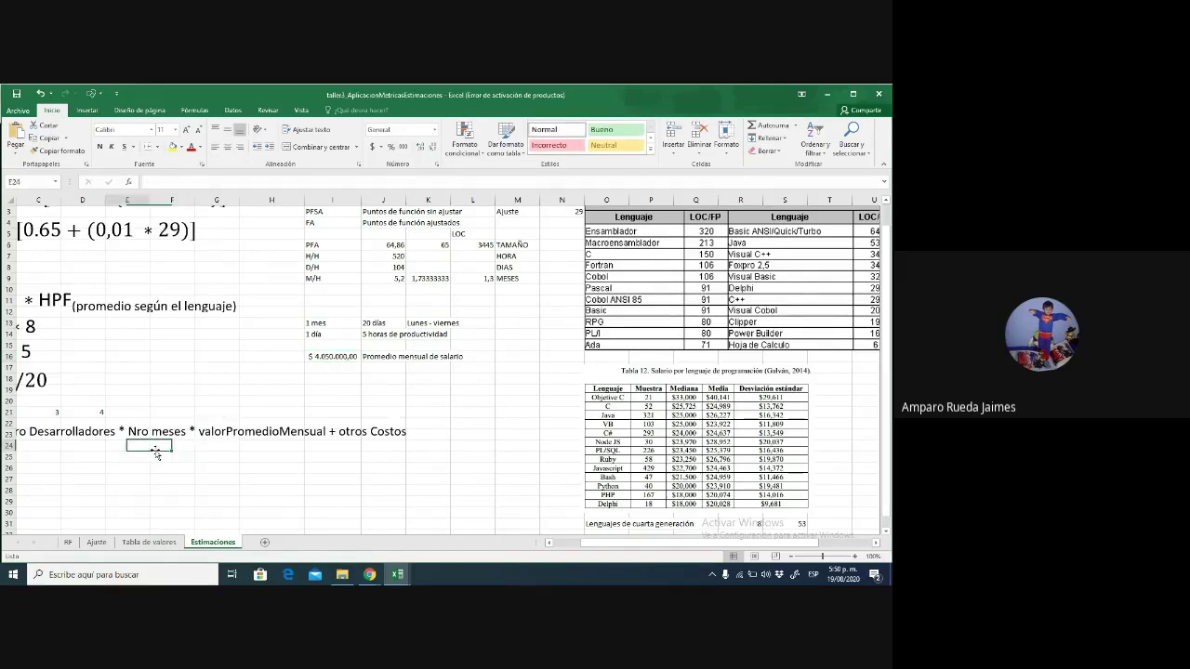
key(Left)
key(Left)
key(Left)
key(Left)
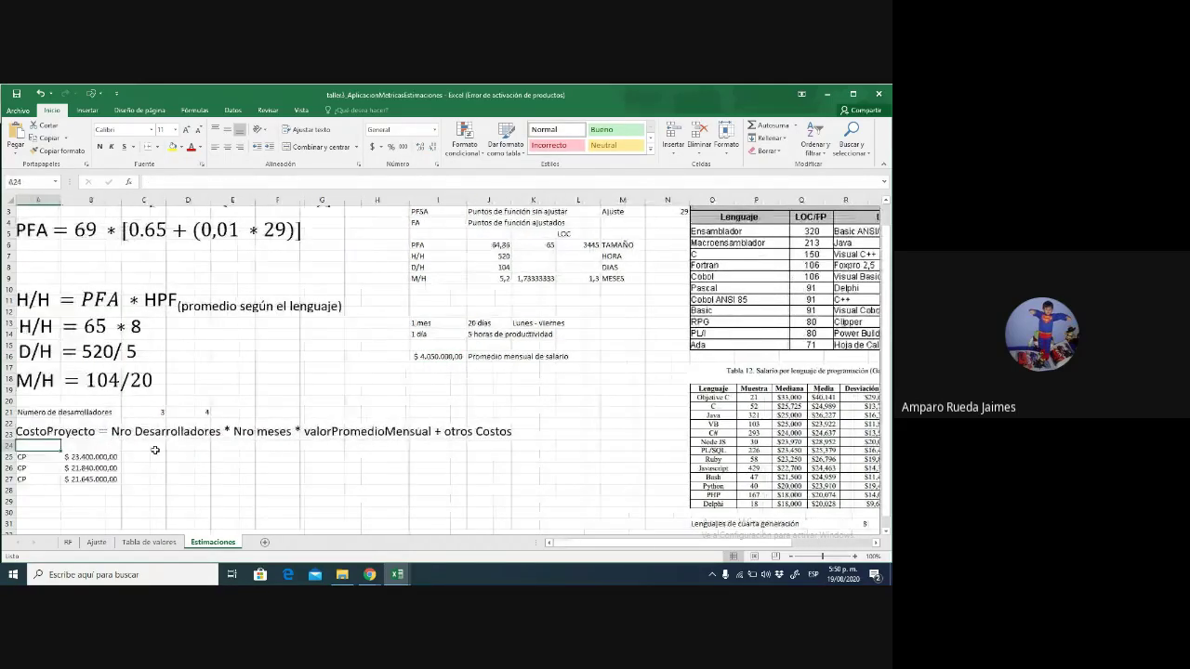
key(Right)
key(Up)
key(Right)
key(Right)
key(Right)
key(Right)
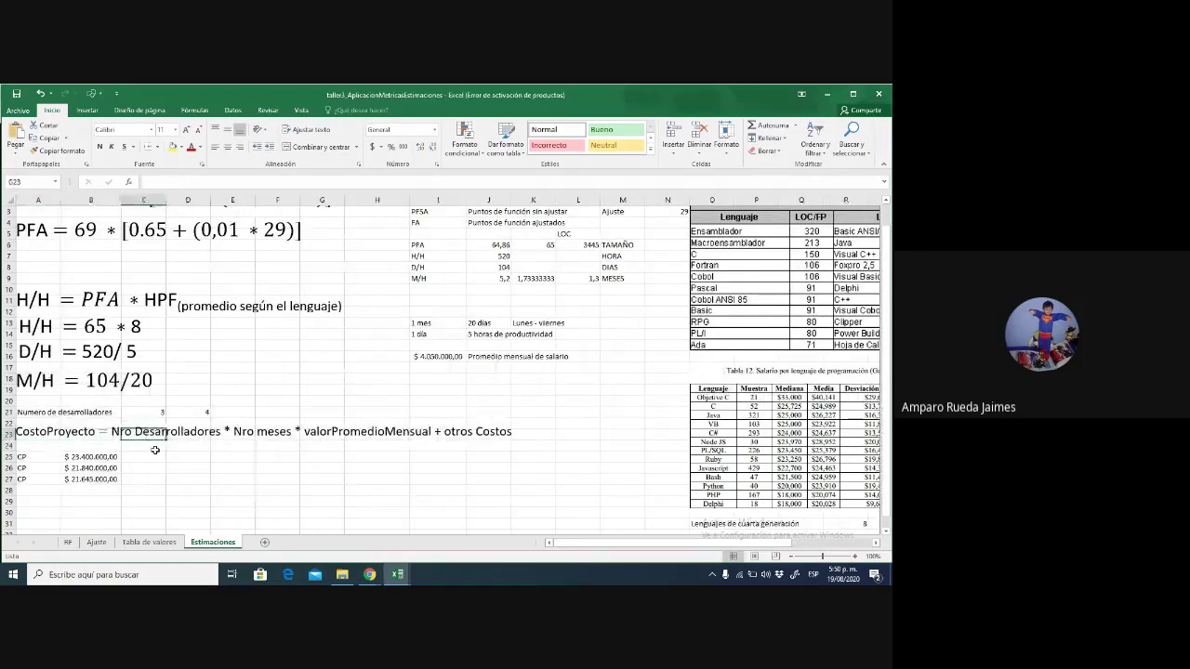
key(Left)
key(Left)
key(Right)
key(Right)
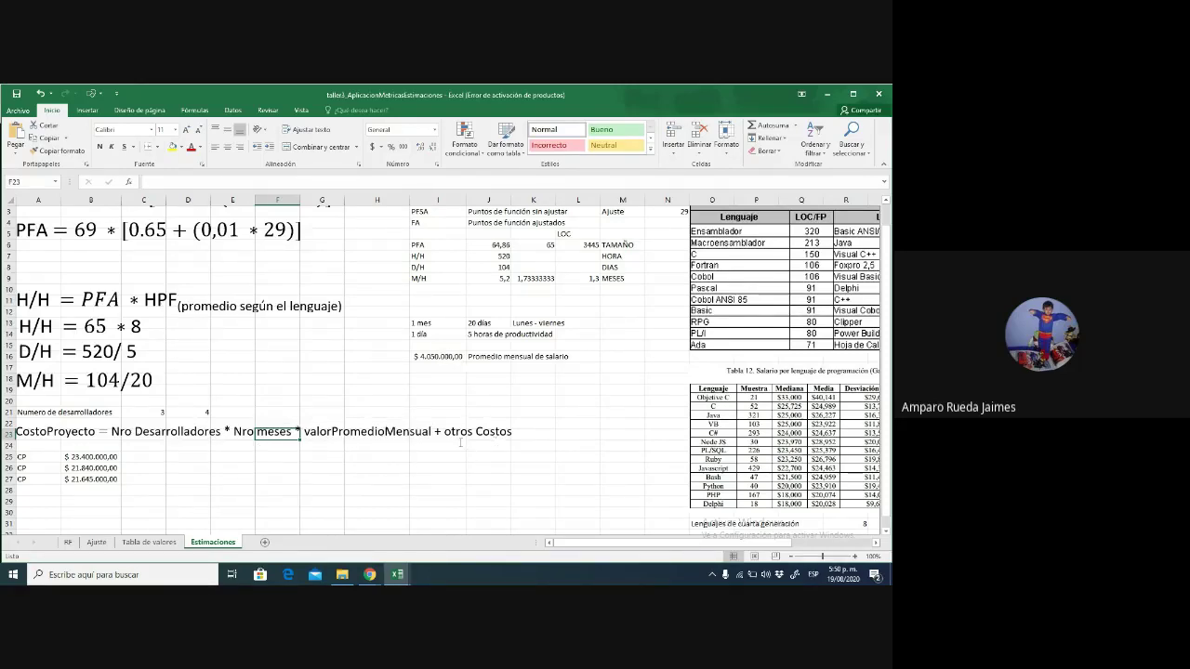
Check the first CP formula in B25 against the salary in I16, the CostoProyecto equation and the 450000*J9 term for other costs
click(102, 456)
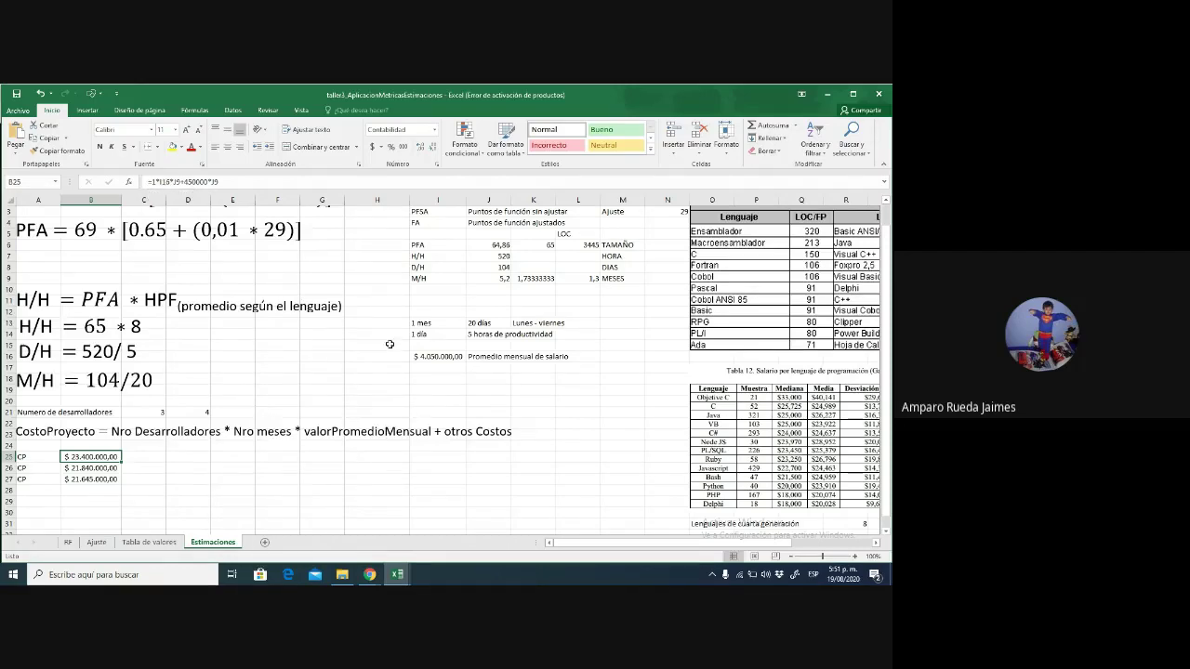
click(437, 356)
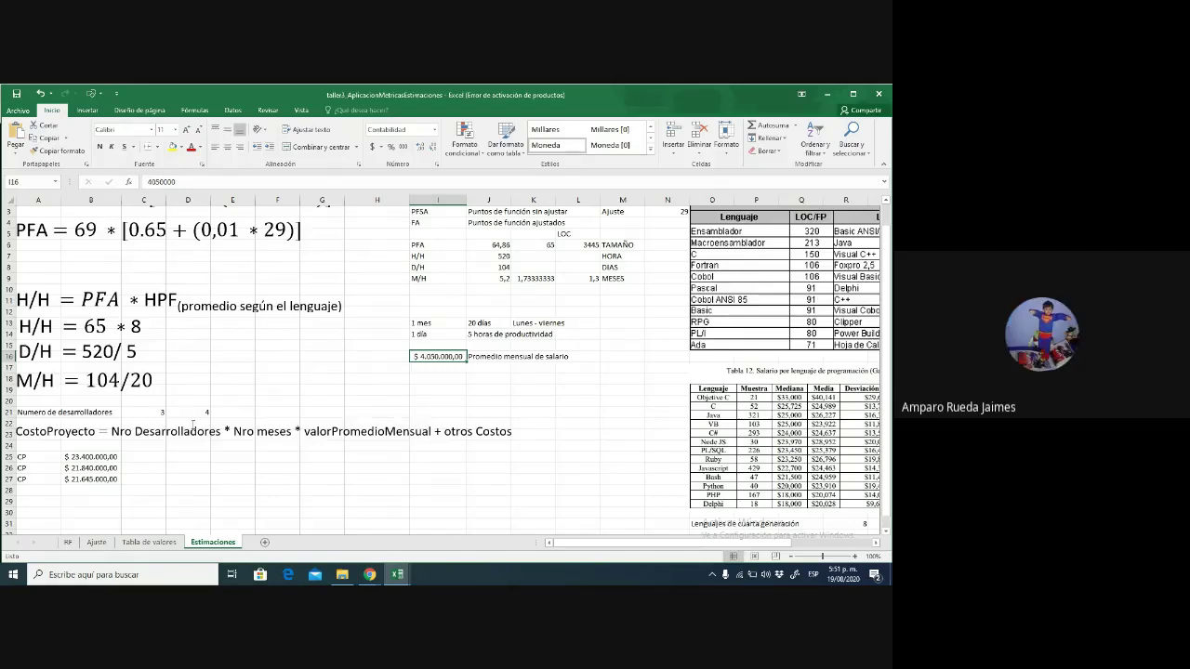
click(247, 434)
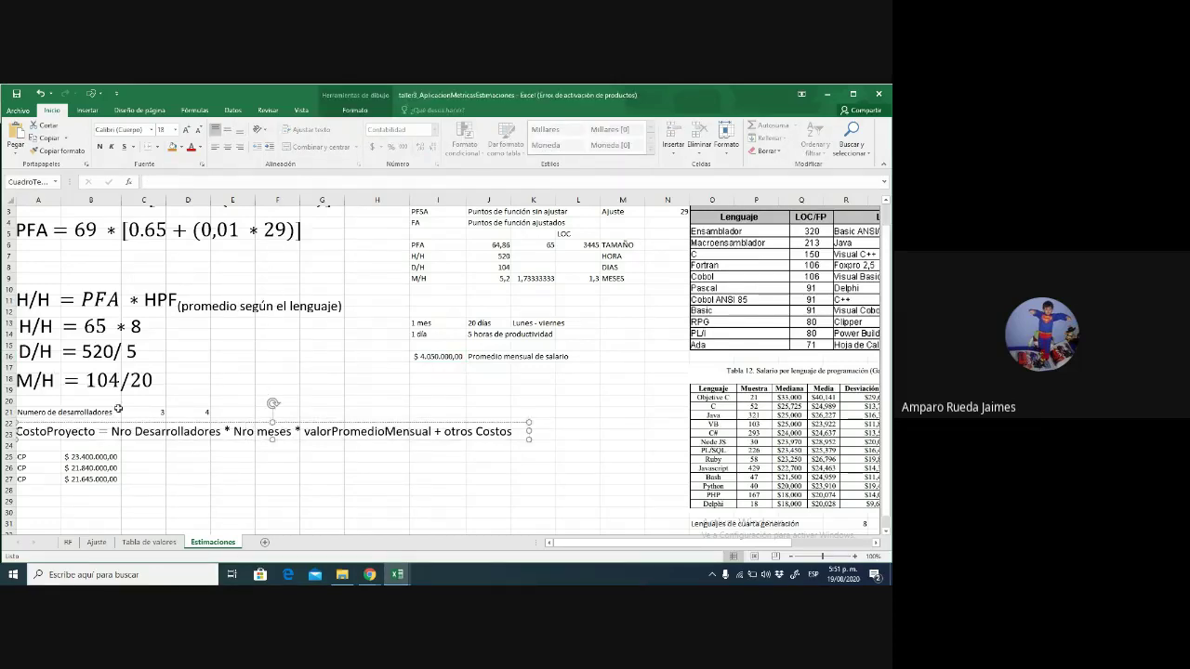
click(108, 455)
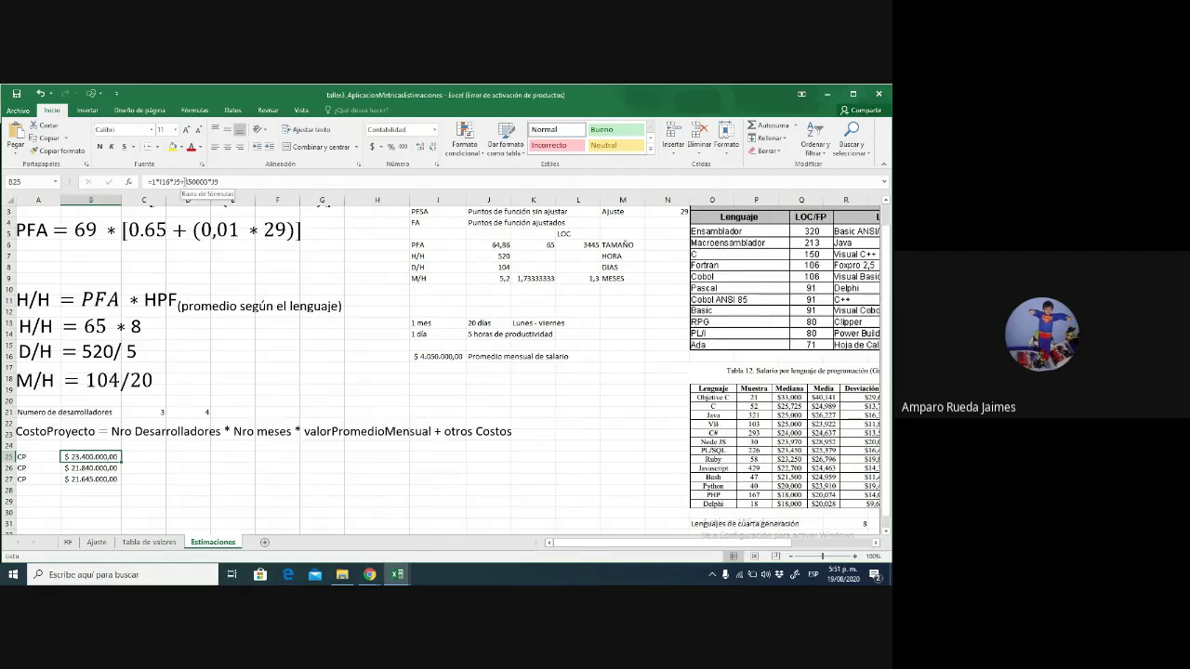
drag(184, 181, 248, 193)
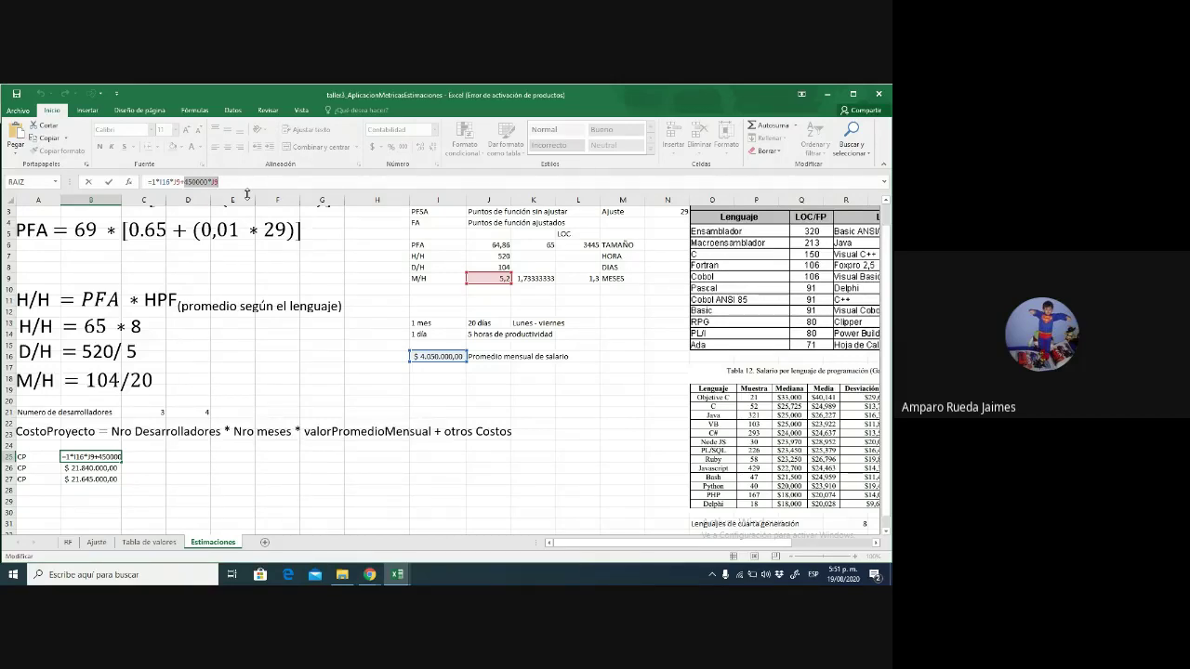
key(ctrl+Return)
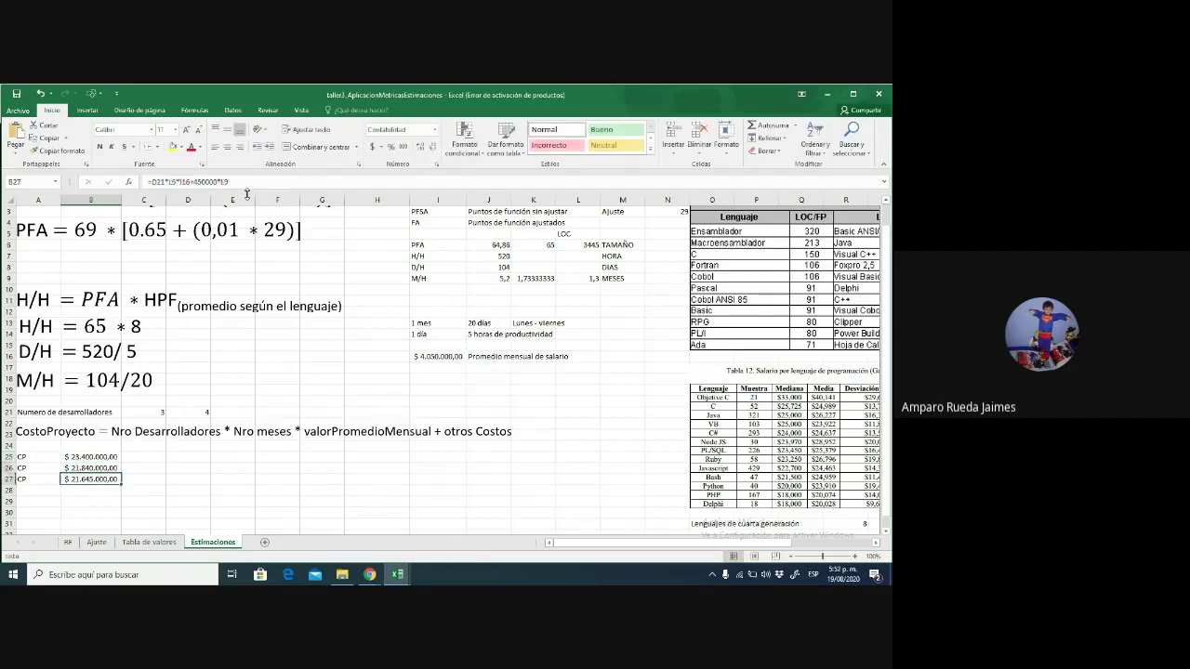
Check the CP formulas in B26 and B27 and the four-developer count in D21
key(Down)
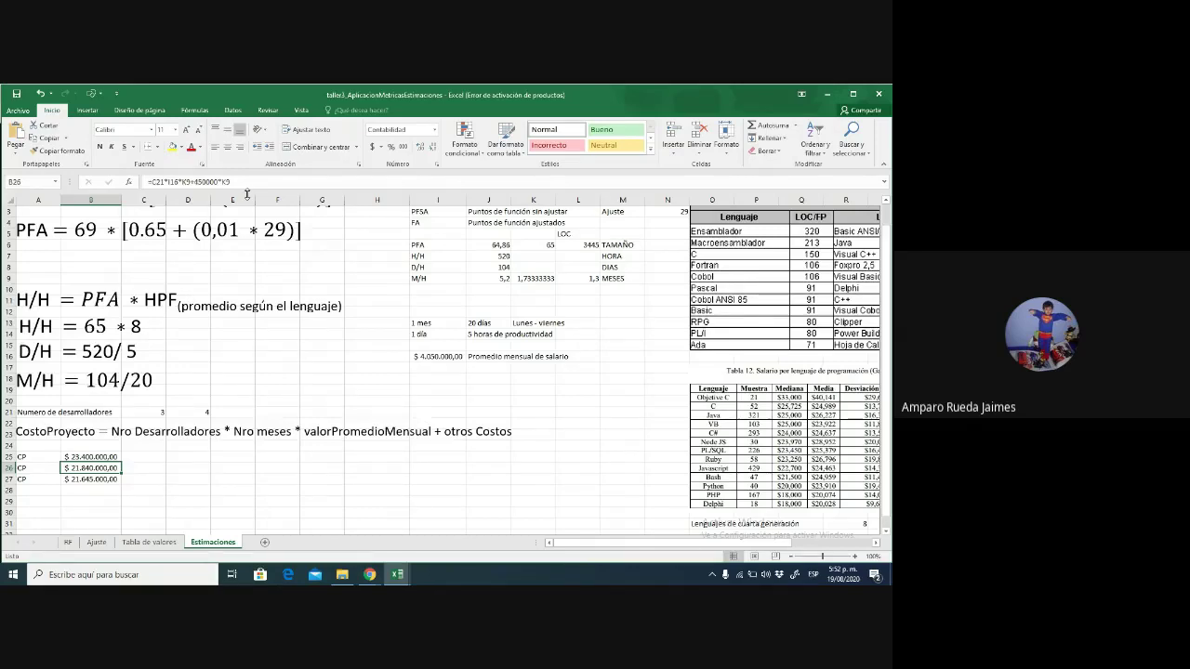
key(Left)
key(Down)
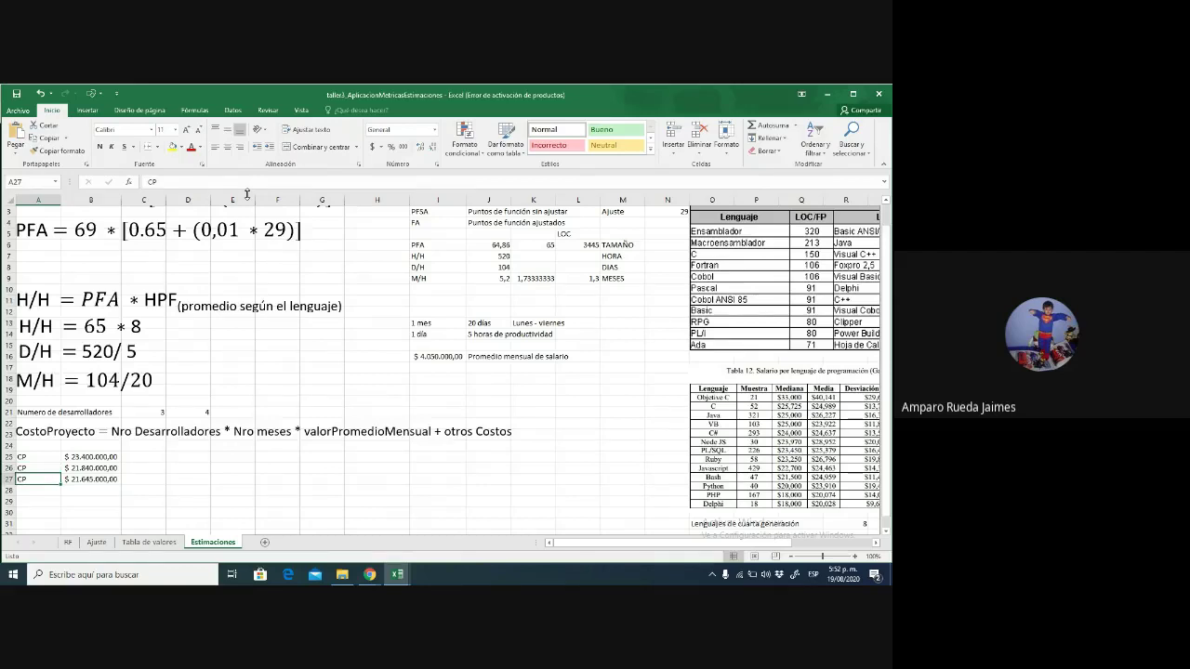
key(Right)
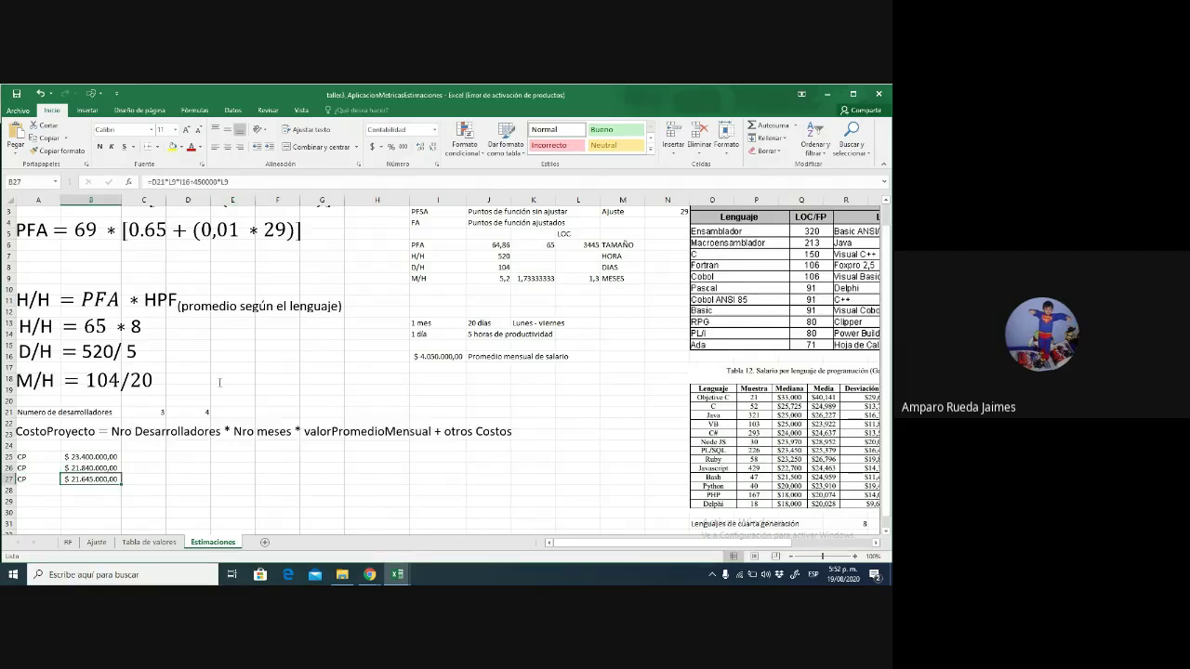
click(196, 412)
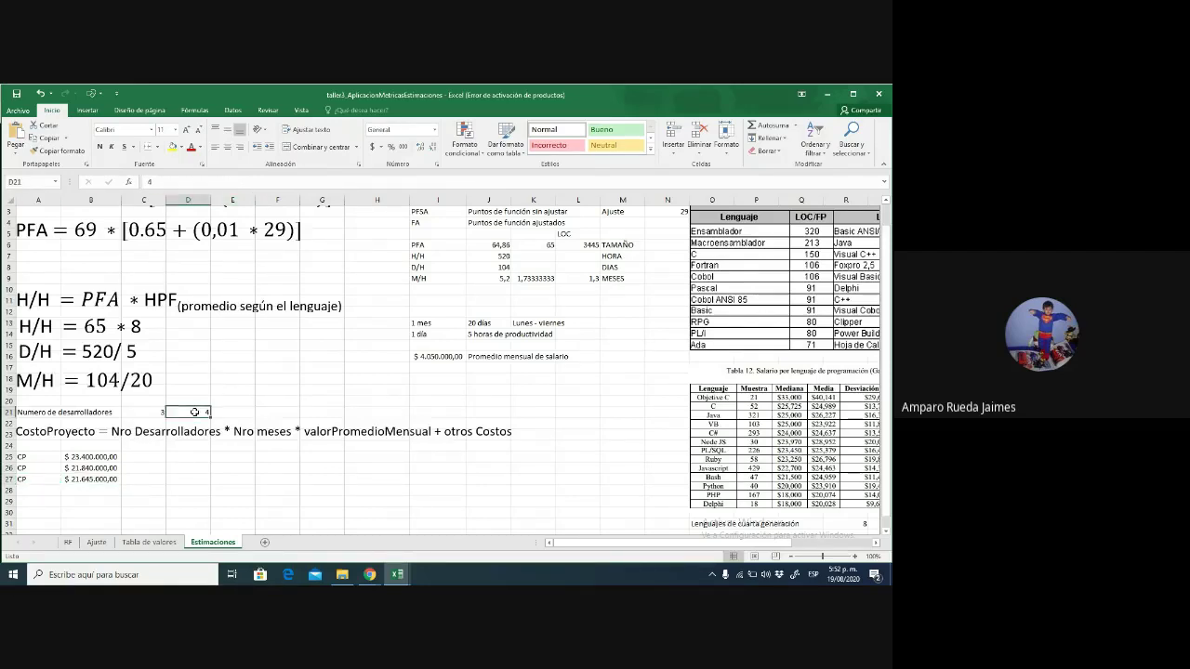
click(118, 480)
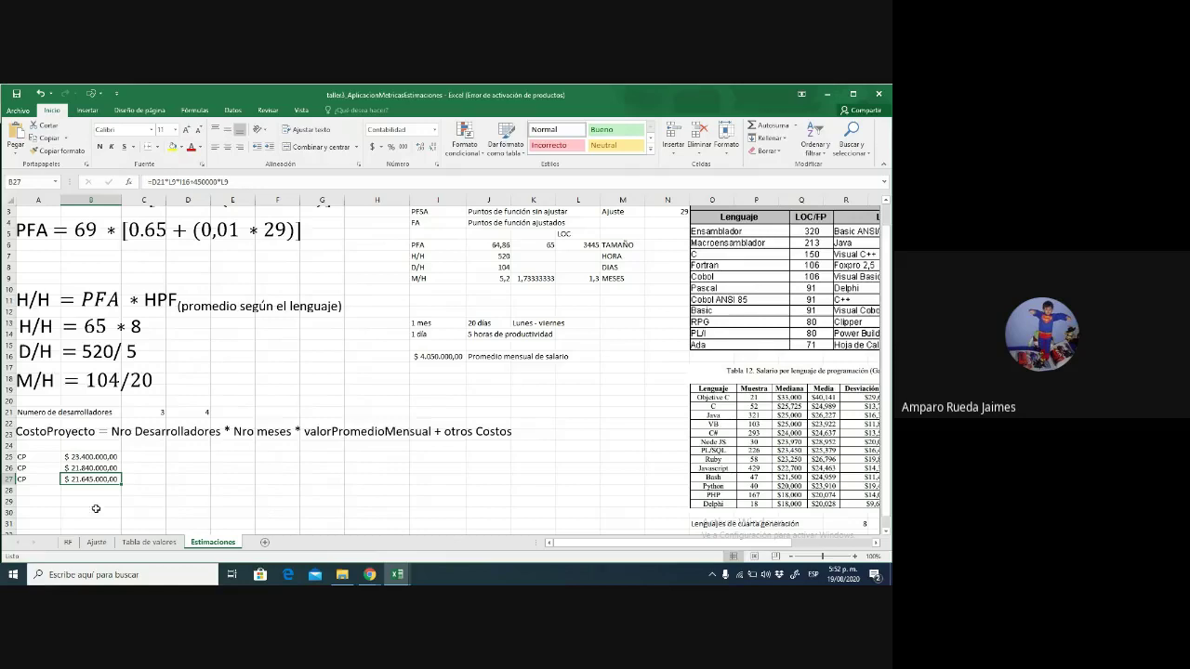
Compare the three CP project costs in rows 25 to 27 for the different team sizes
click(135, 467)
key(Up)
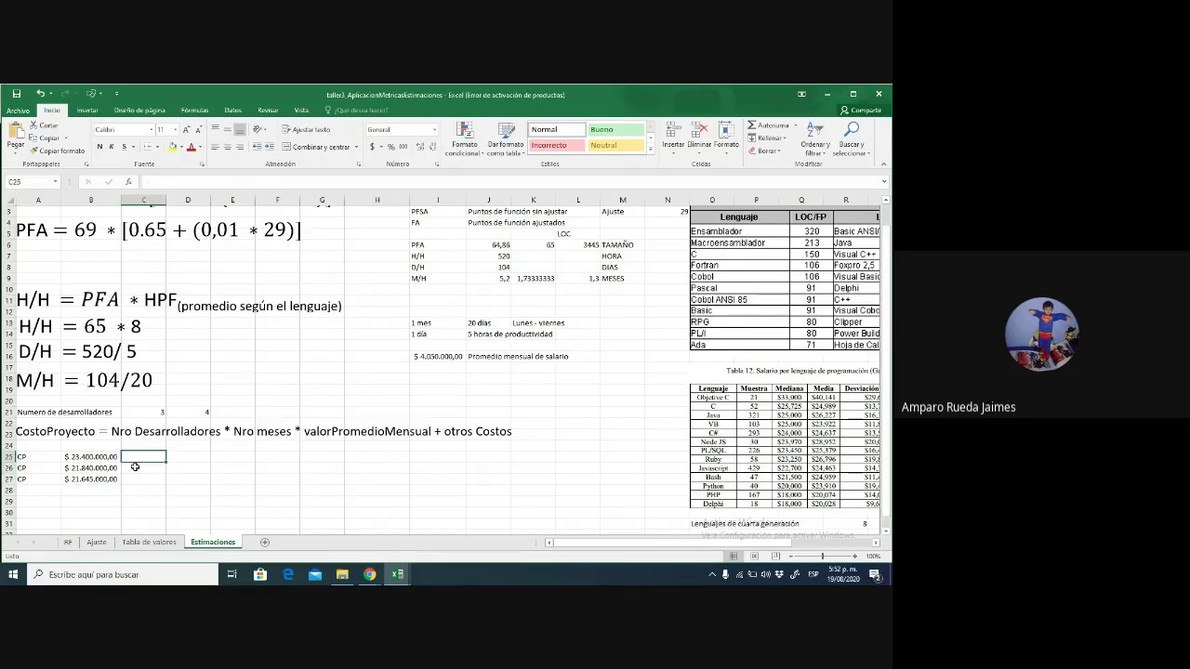
key(Left)
key(Left)
key(Down)
key(Down)
key(Right)
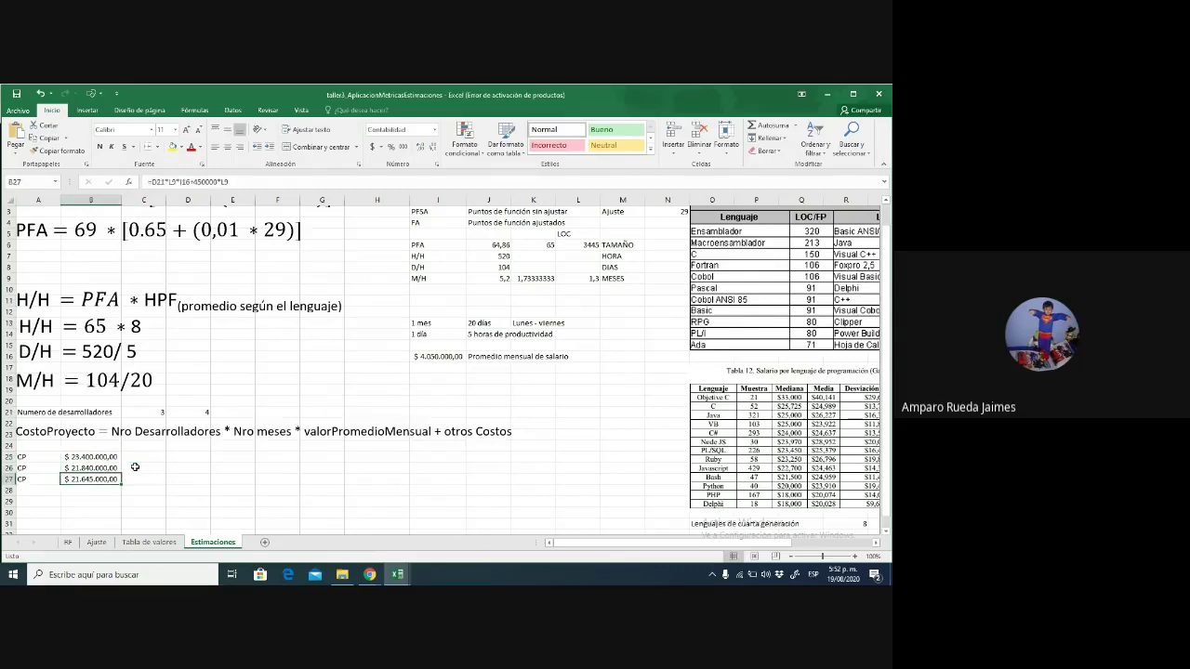
key(Right)
key(Up)
key(Up)
key(Down)
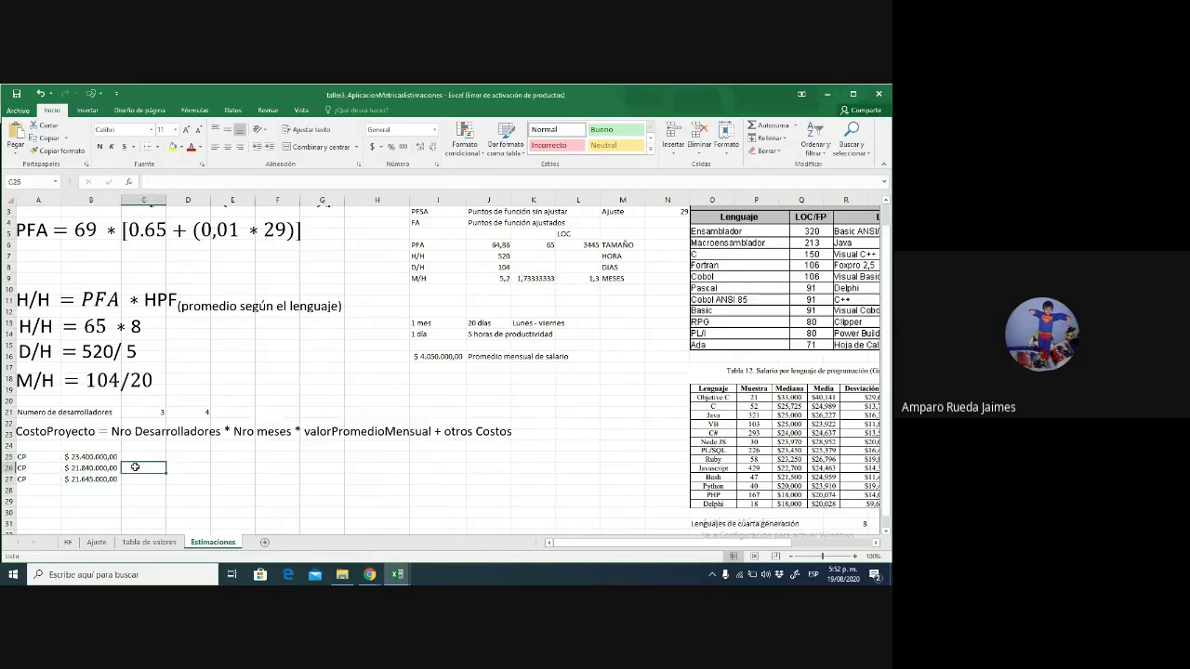
key(Down)
key(Left)
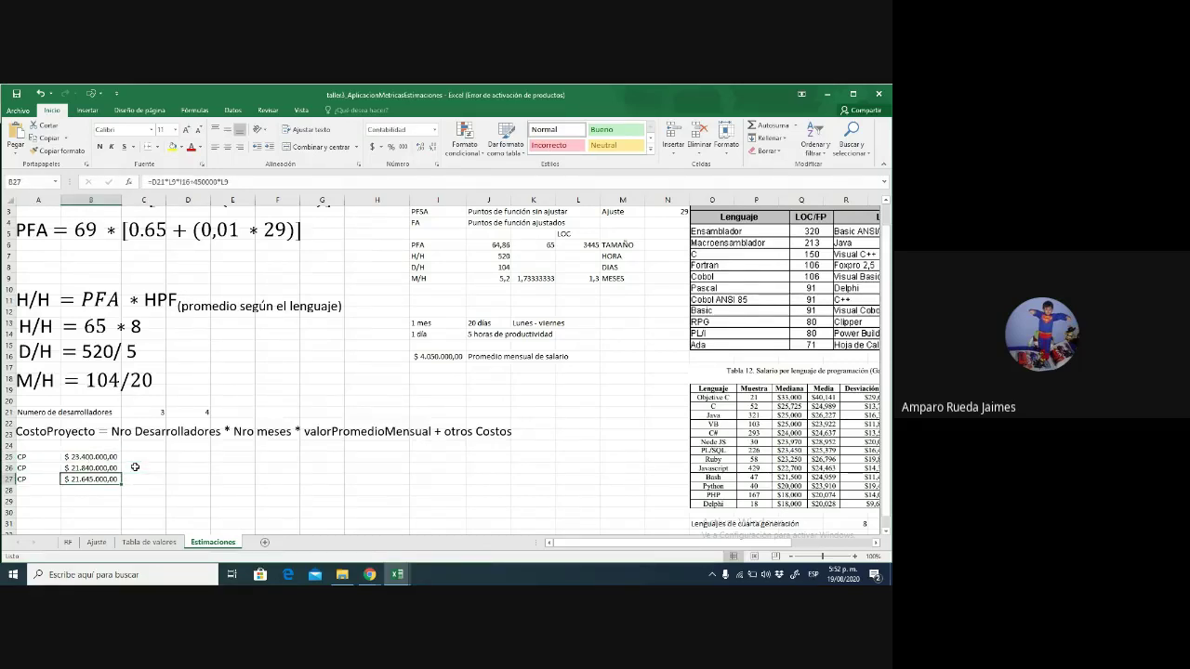
key(Right)
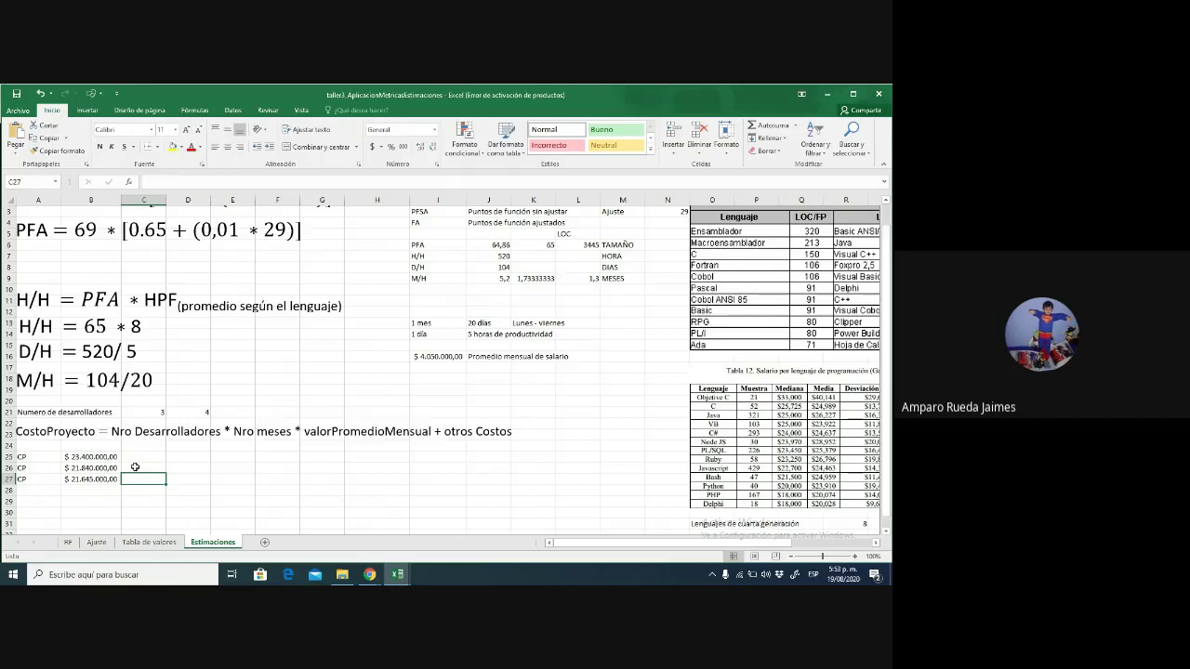
key(Down)
key(Down)
key(Left)
key(Up)
key(Up)
key(Up)
key(Up)
key(Up)
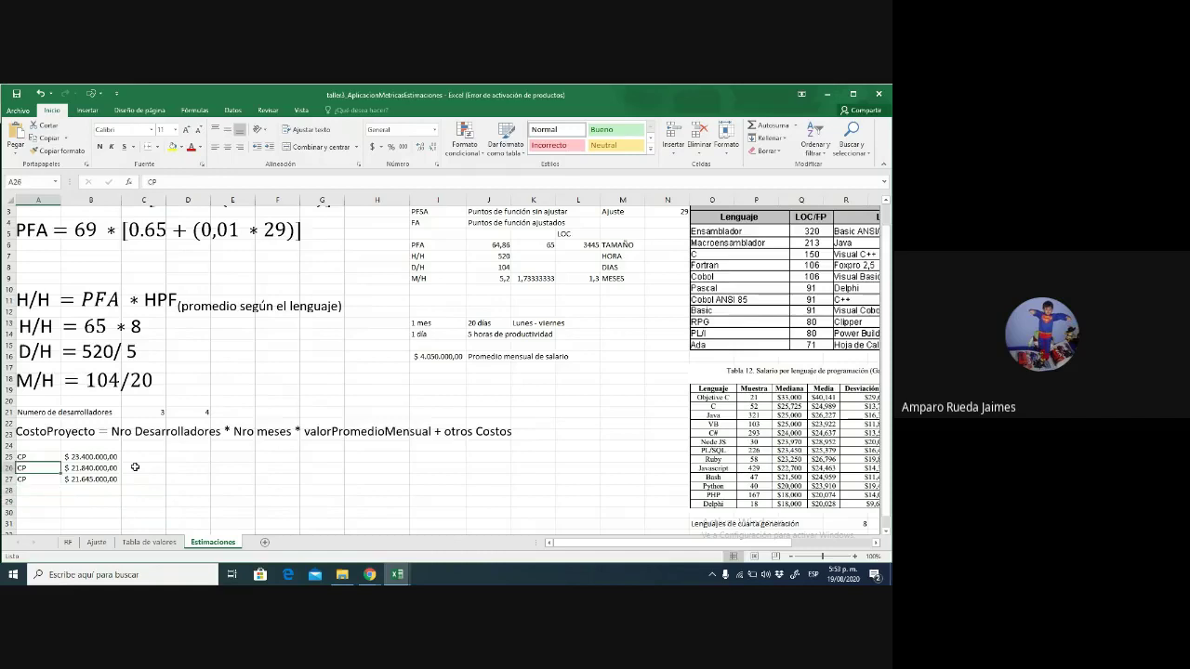
key(Down)
key(Down)
key(Down)
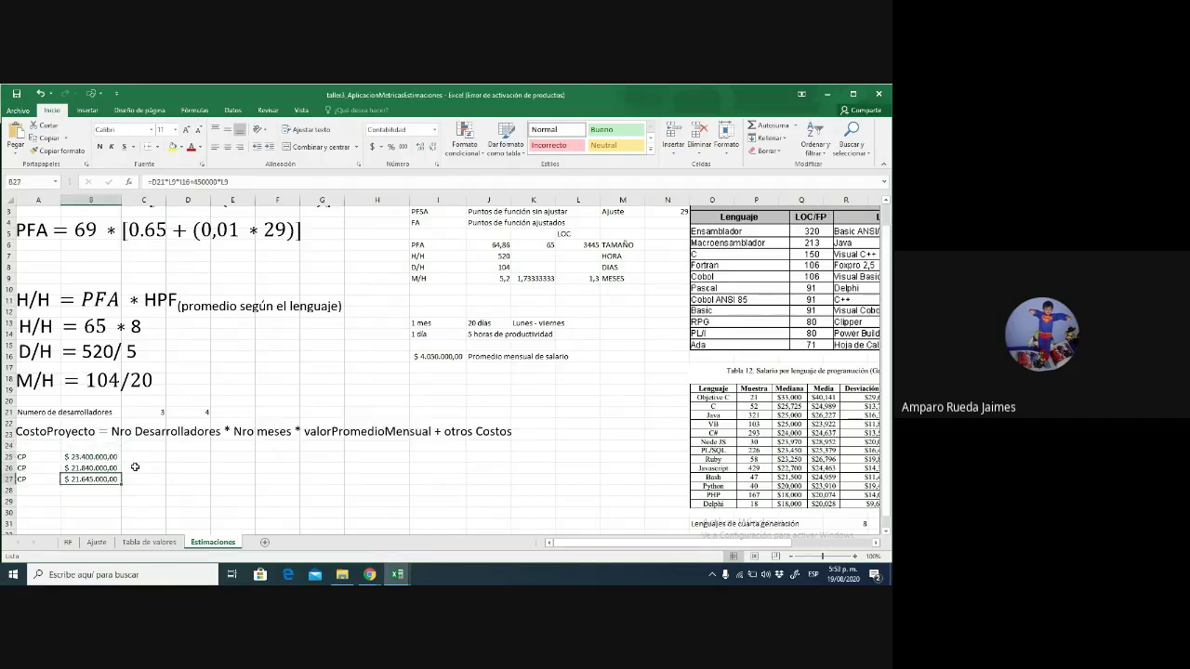
key(Down)
key(Down)
key(Down)
key(Down)
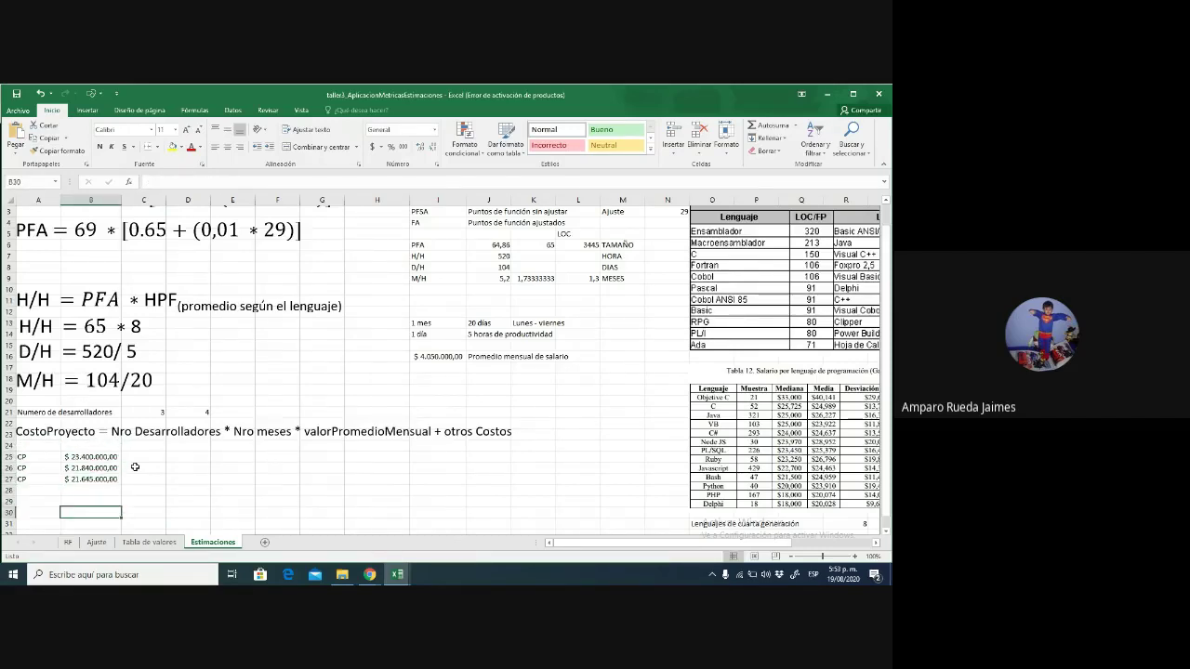
key(Down)
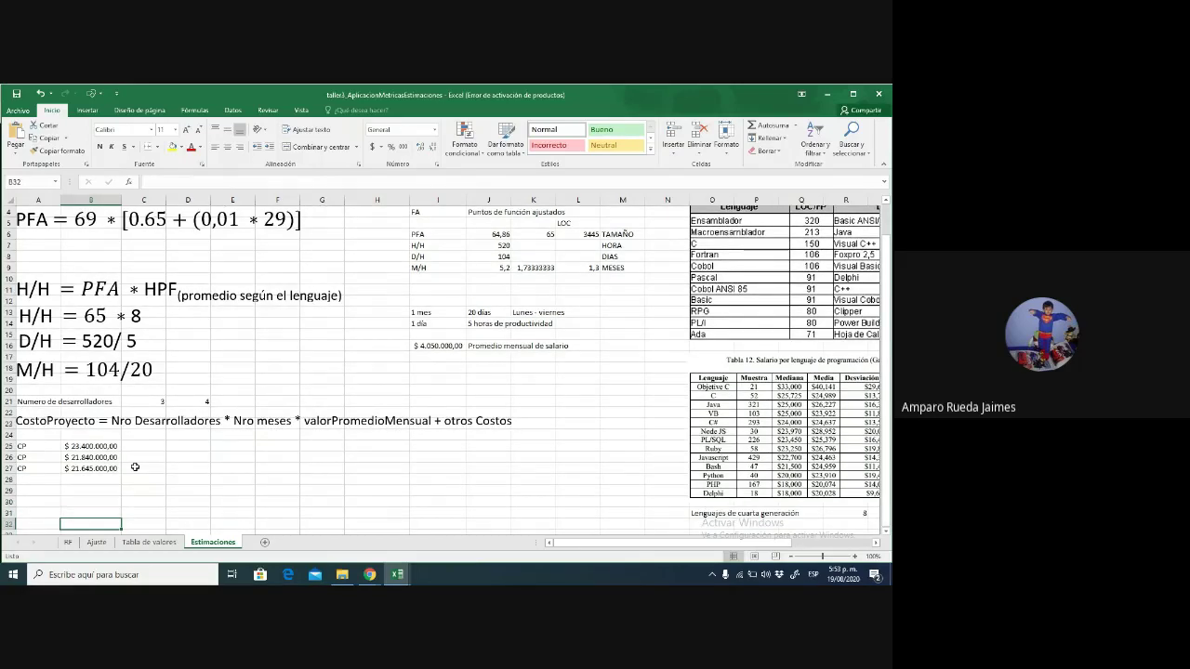
scroll(135, 467, down, 3)
Check the three-developer count in C21 and the first CP cost formula in B25
key(Up)
key(Up)
key(Up)
key(Up)
key(Up)
key(Up)
key(Up)
key(Up)
key(Up)
key(Up)
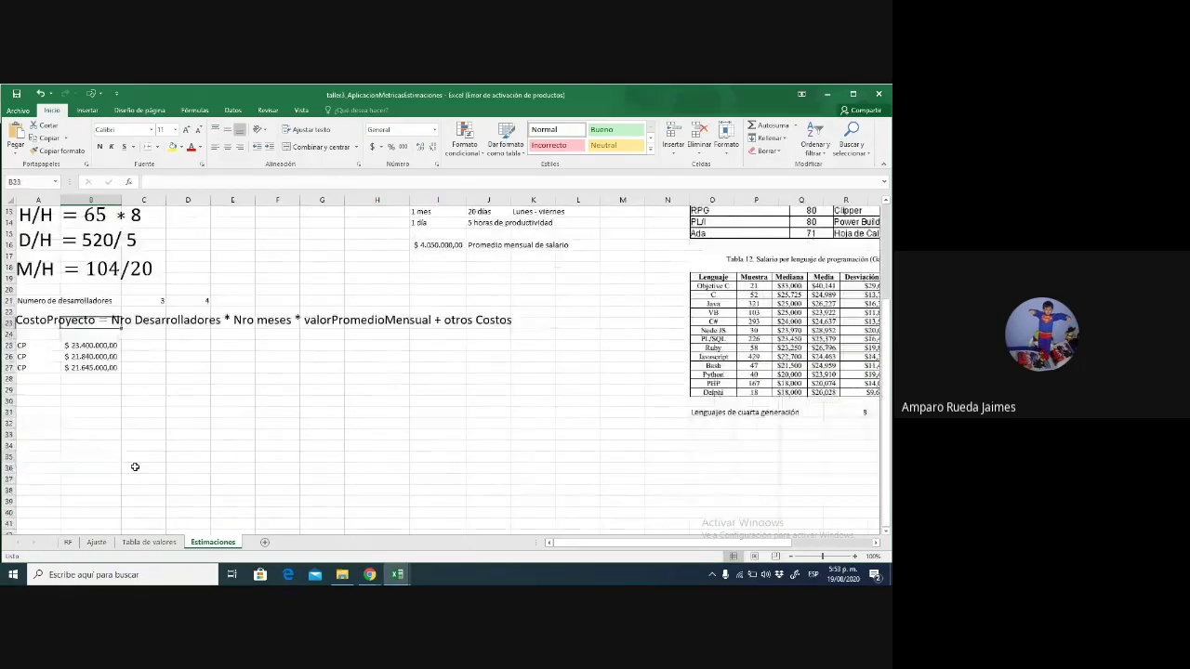
key(Up)
key(Right)
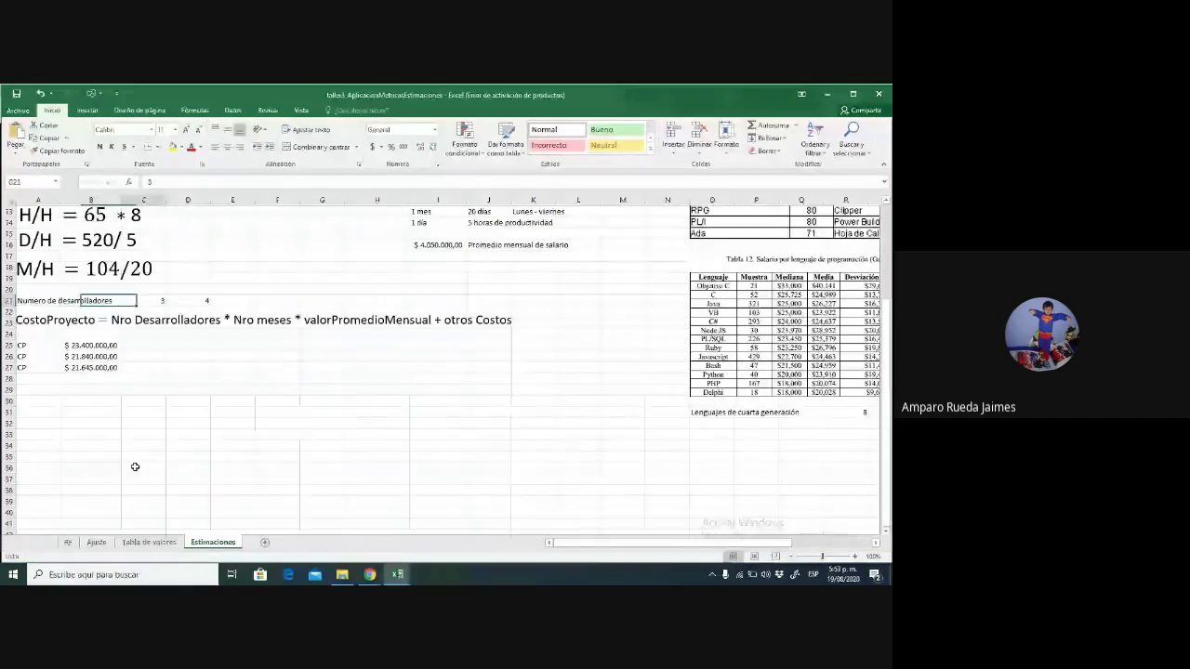
key(Down)
key(Down)
key(Down)
key(Down)
key(Left)
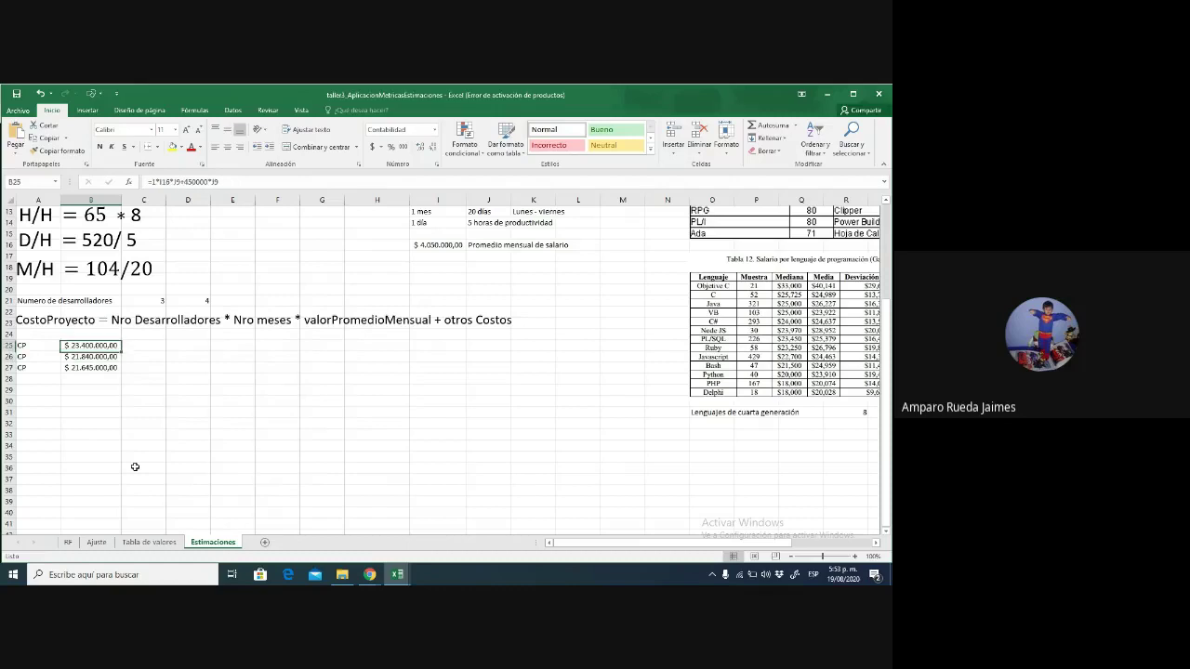
key(Down)
key(Up)
key(Right)
key(Left)
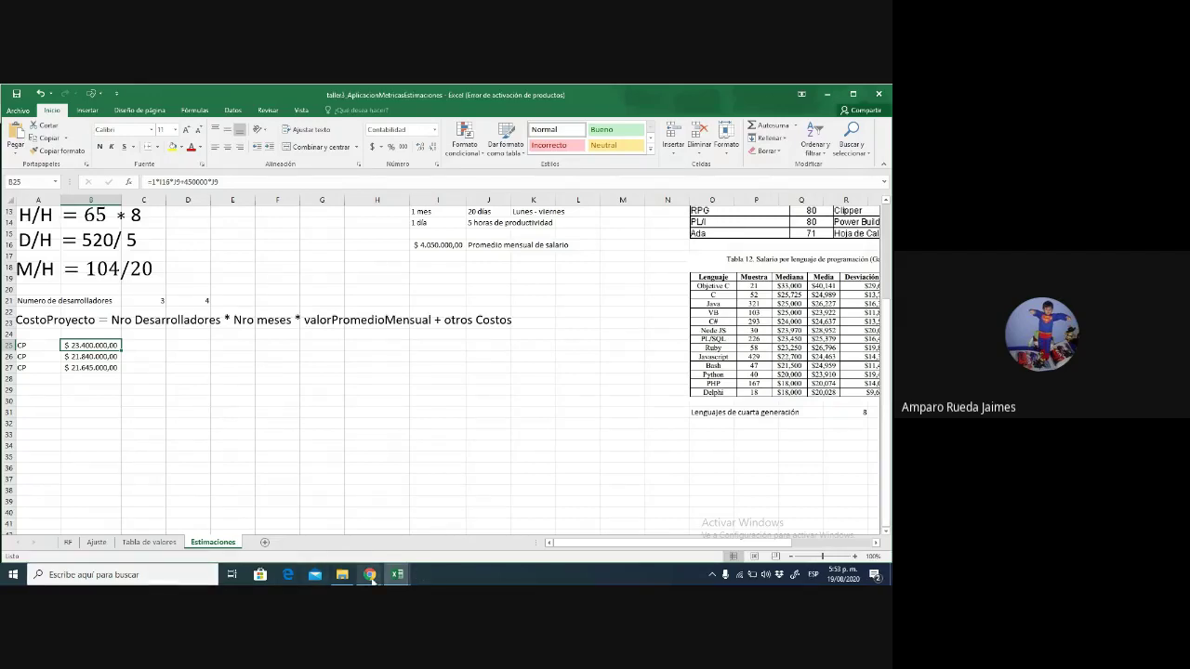
Switch to the Google Meet call in Chrome to check the meeting, and return to the estimates workbook in Excel
mouse_move(372, 577)
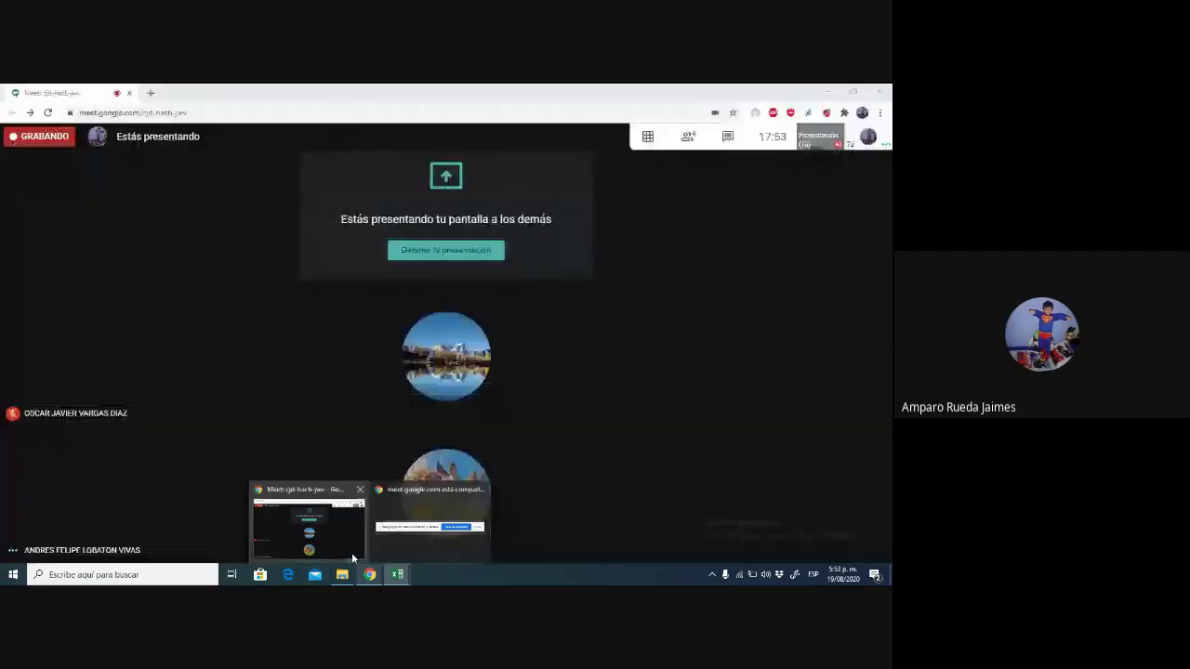
click(354, 558)
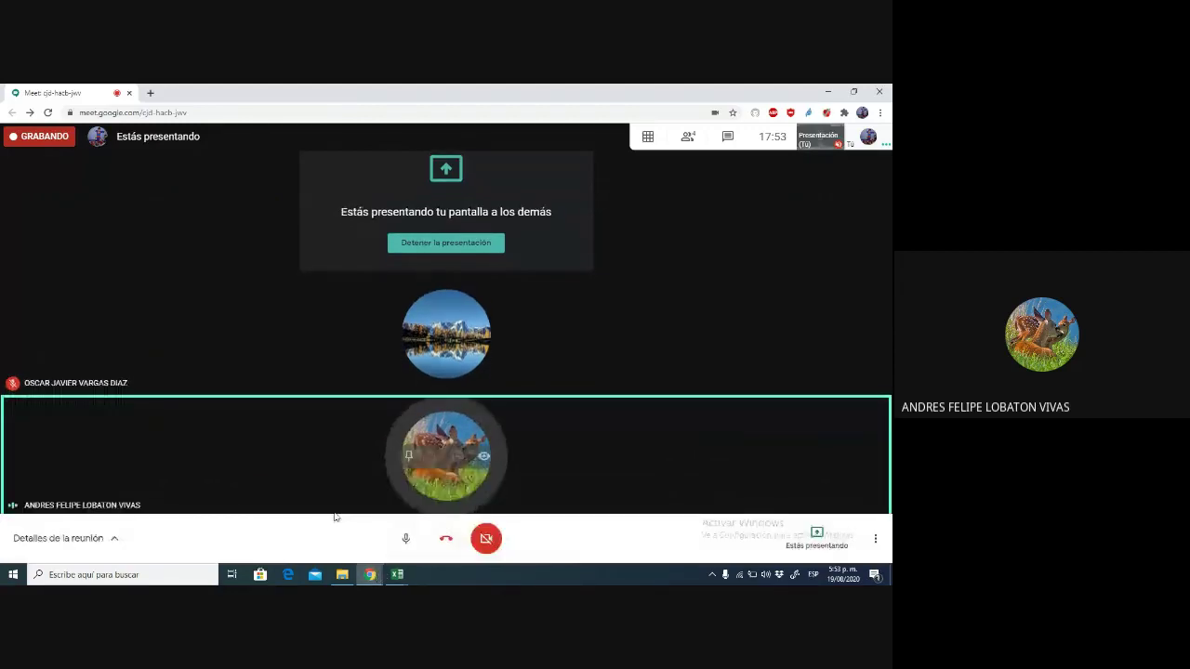
mouse_move(397, 575)
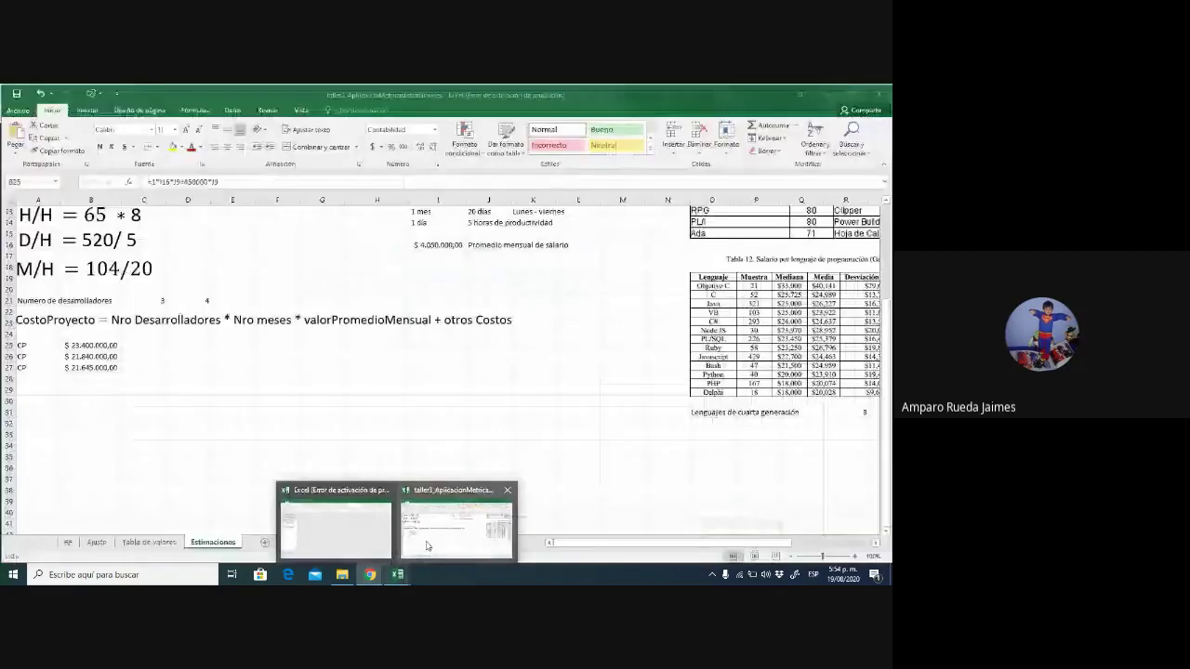
click(427, 547)
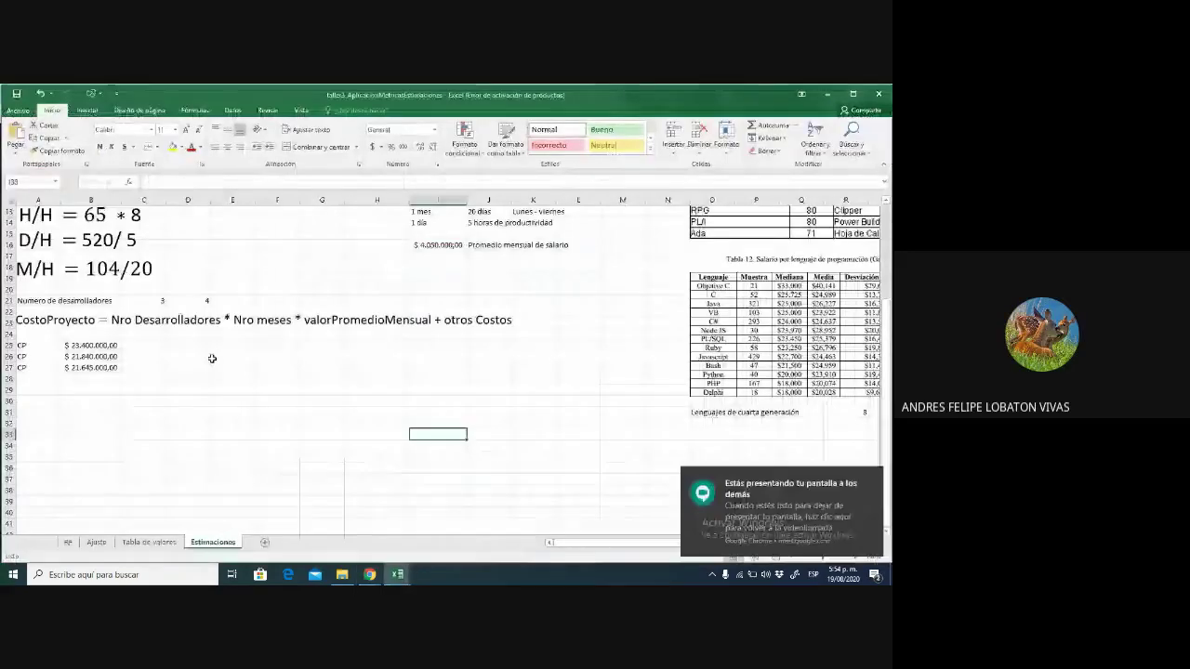
Compare the CP cost formulas in B25, B26 and B27, ending on the three-developer cost in B26
click(151, 346)
key(Left)
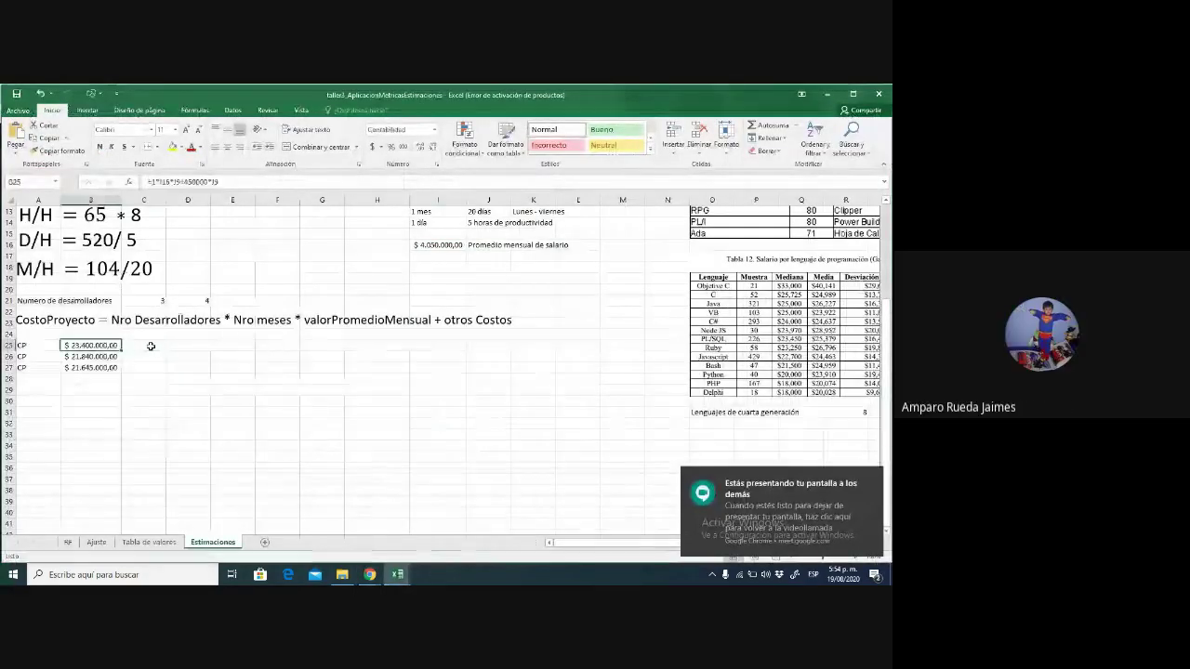
key(shift+Down)
key(Down)
key(Down)
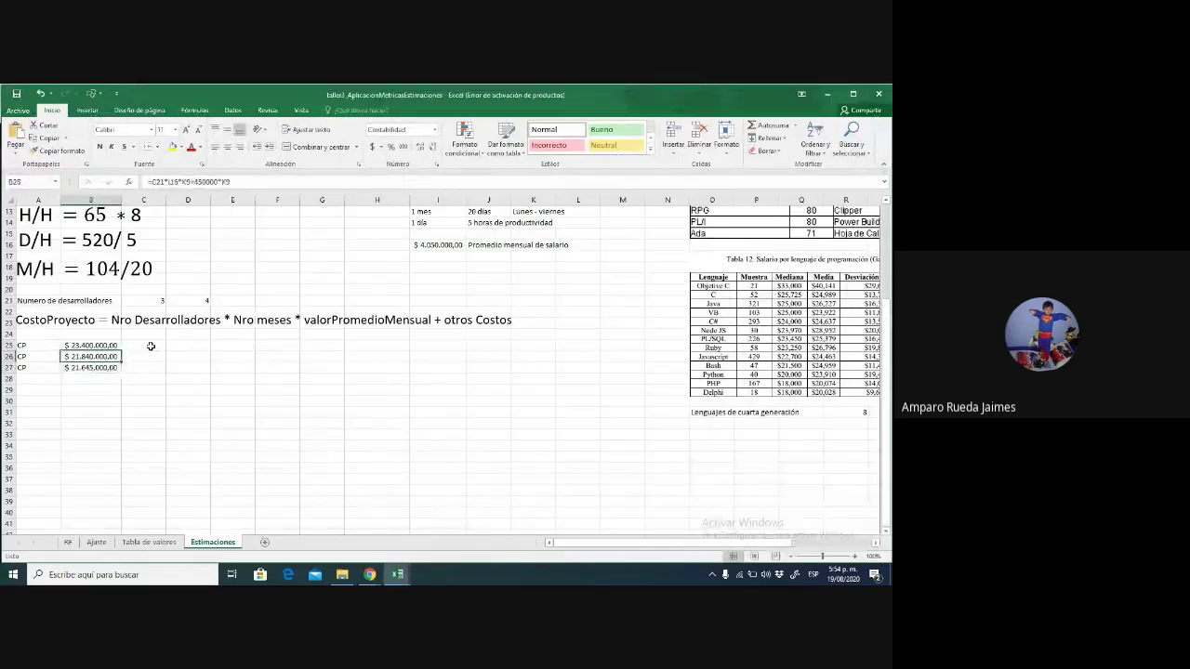
key(Up)
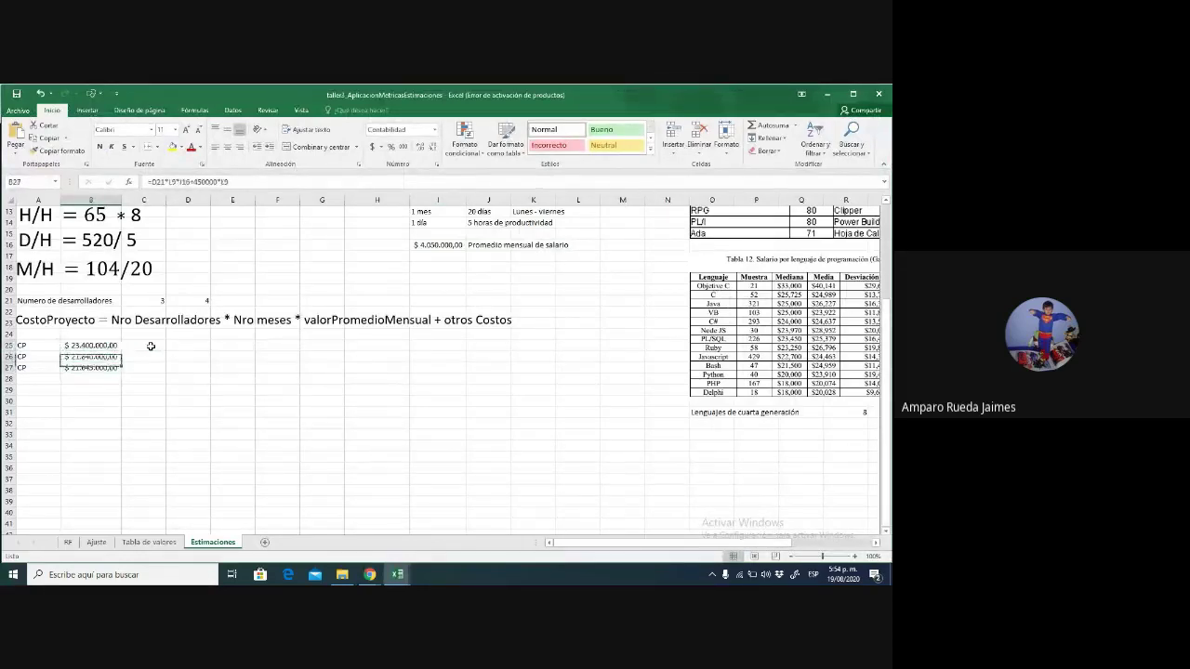
key(Up)
key(Down)
key(Down)
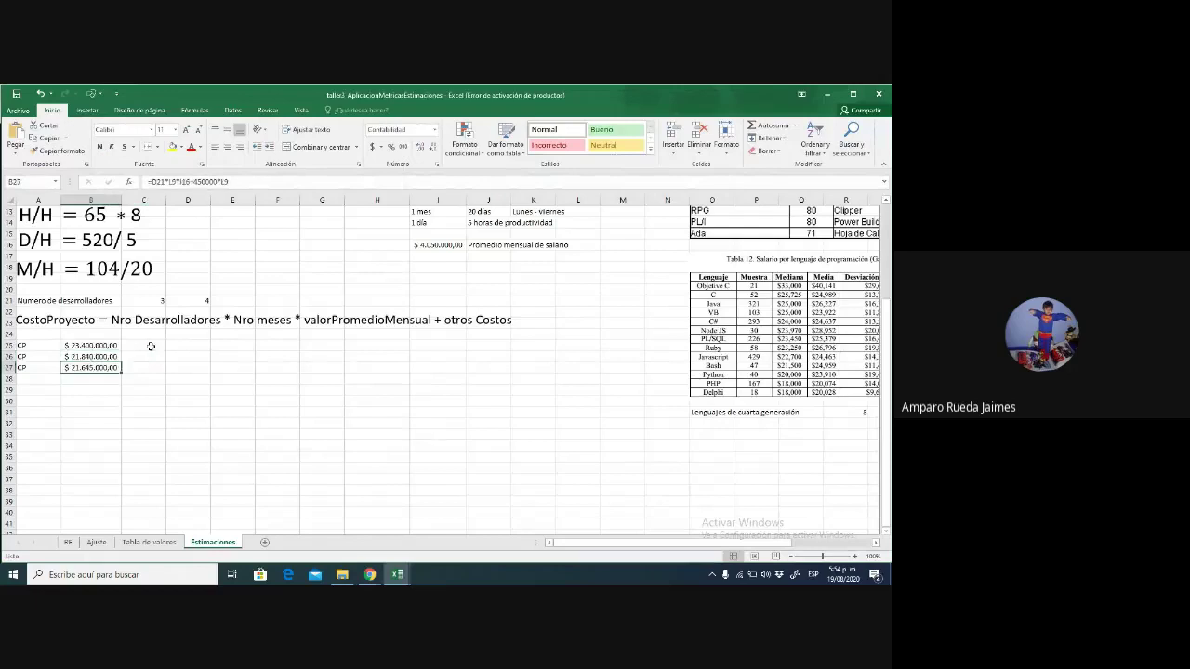
key(Up)
key(Right)
key(Left)
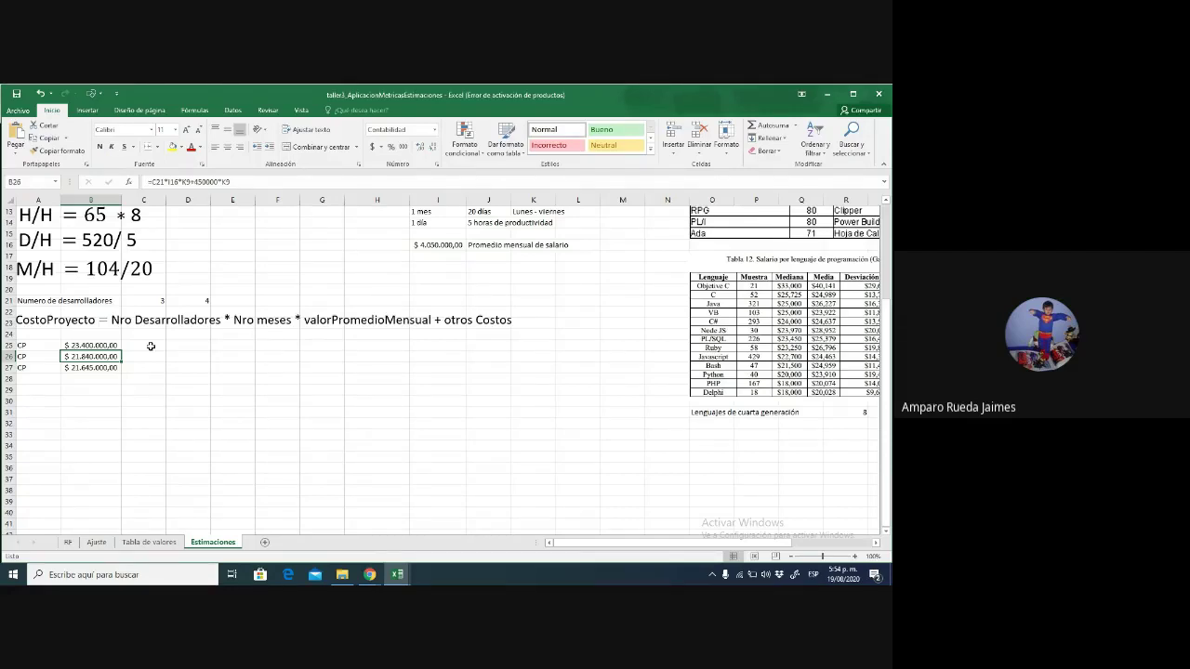
Review the list of functional requirements on the RF sheet, and return to the last CP cost in B27 of Estimaciones
click(67, 542)
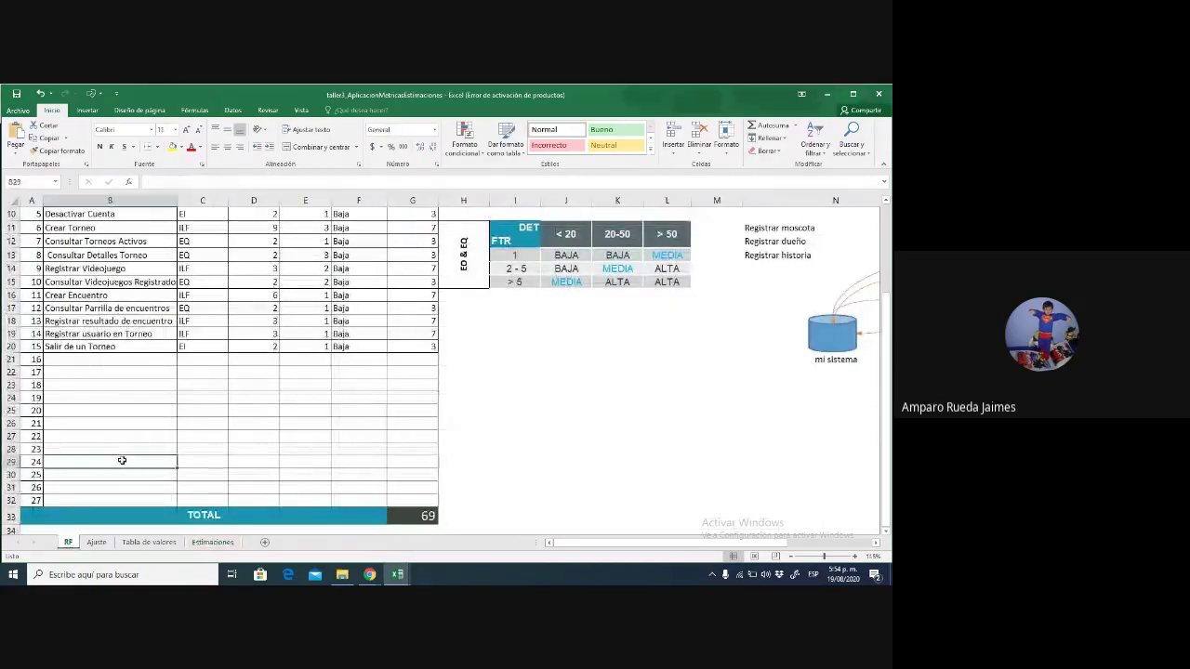
key(Up)
key(Up)
key(Up)
key(Up)
key(Up)
key(Up)
key(Up)
key(Up)
key(Up)
key(Up)
key(Up)
key(Up)
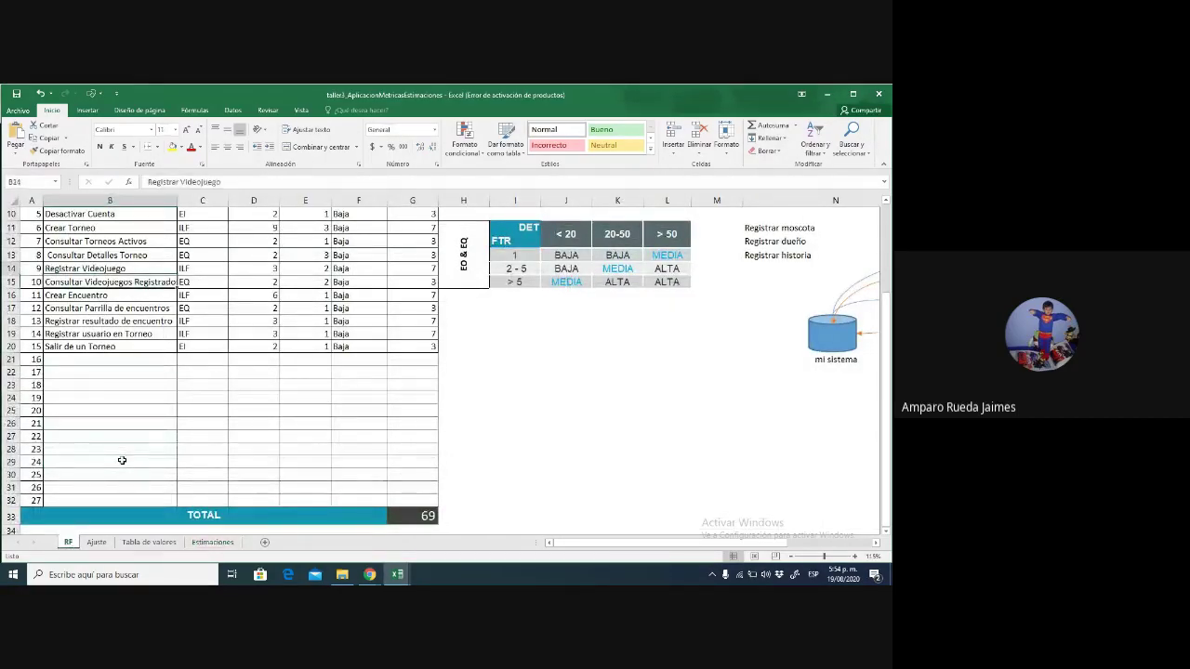
key(Up)
key(Up)
key(Up)
key(Up)
key(Up)
key(Up)
key(Up)
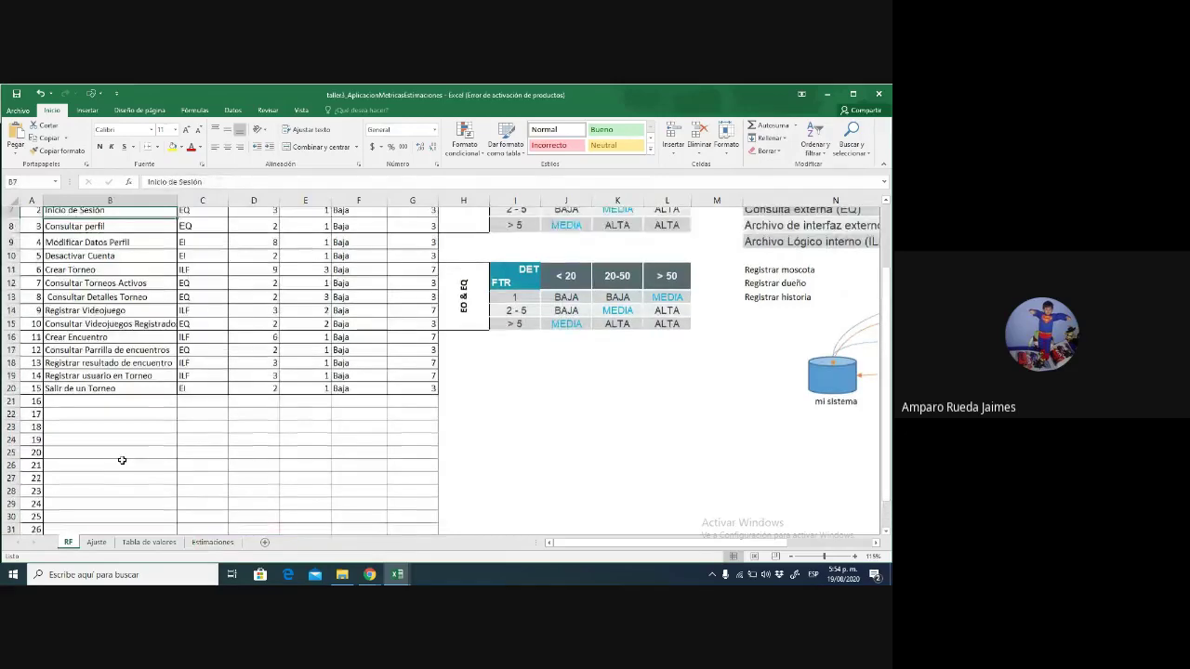
key(Up)
key(Down)
key(Down)
key(Down)
key(Down)
key(Down)
key(Down)
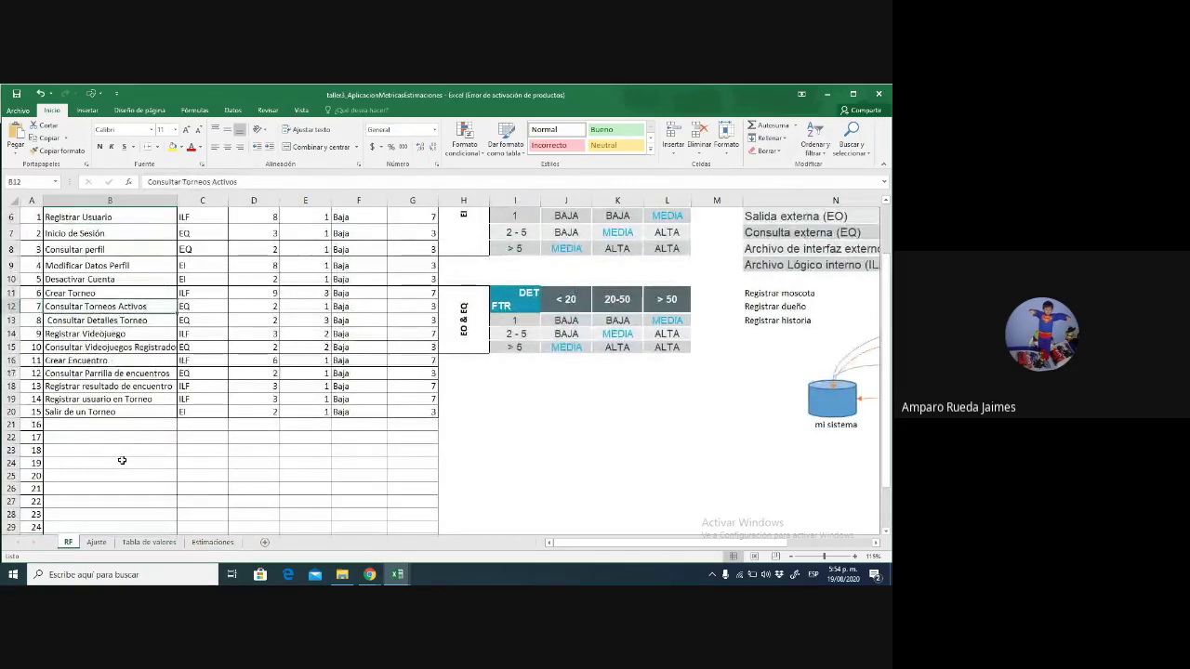
key(Down)
key(Down)
key(Down)
key(Down)
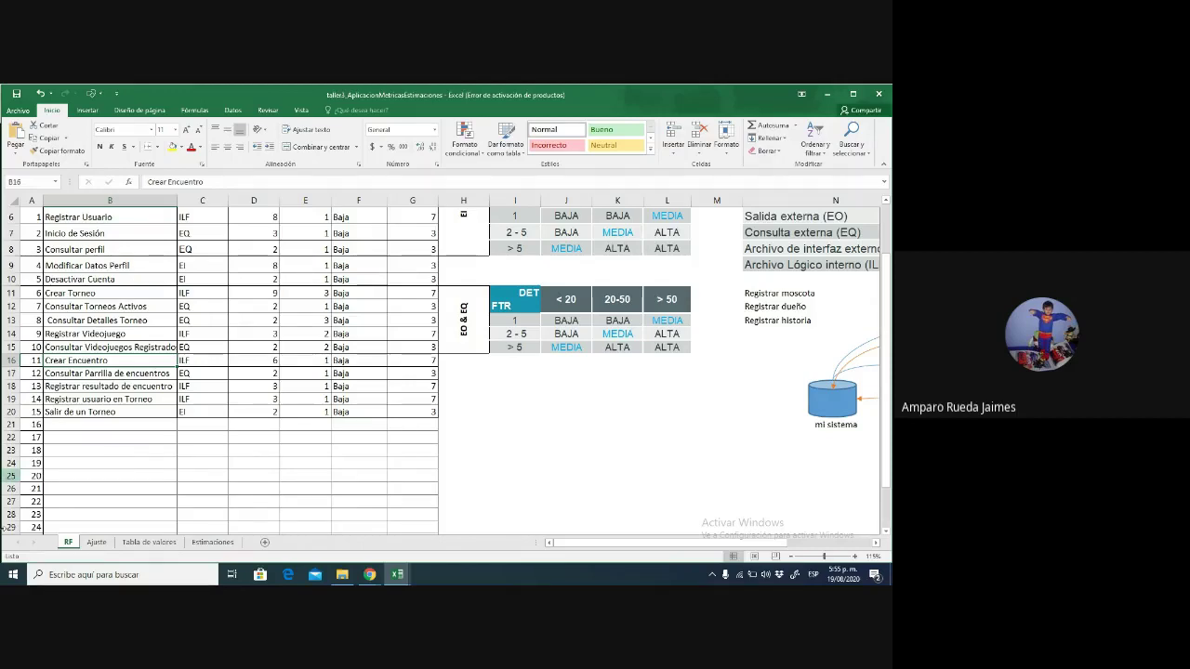
click(213, 542)
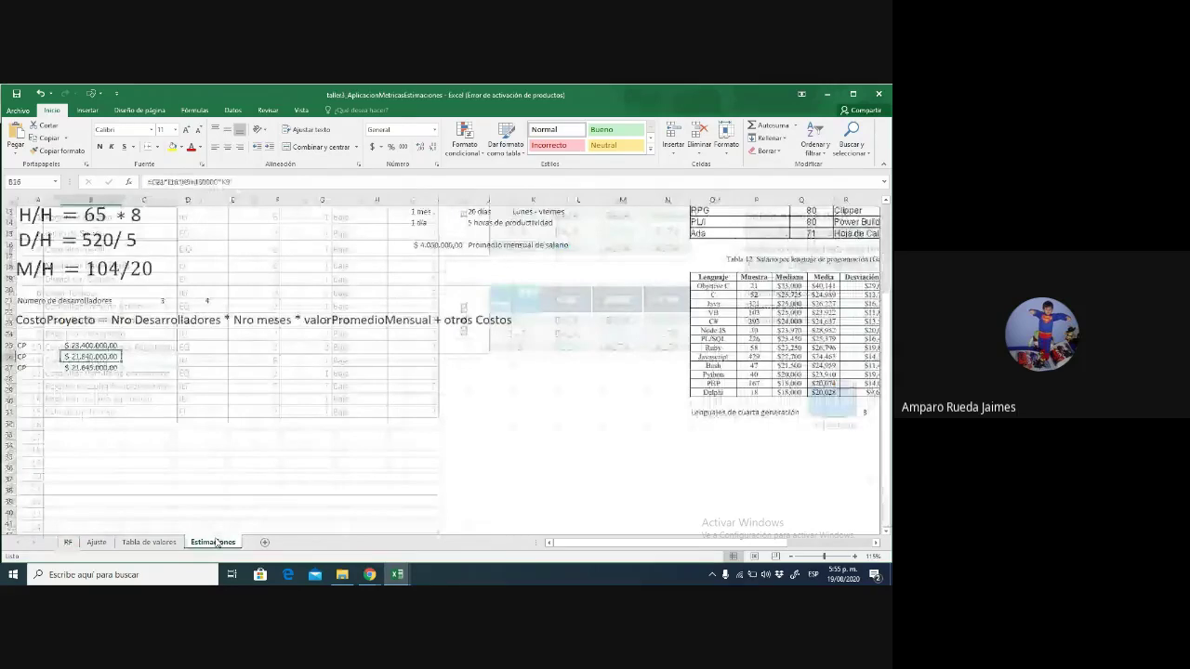
click(107, 367)
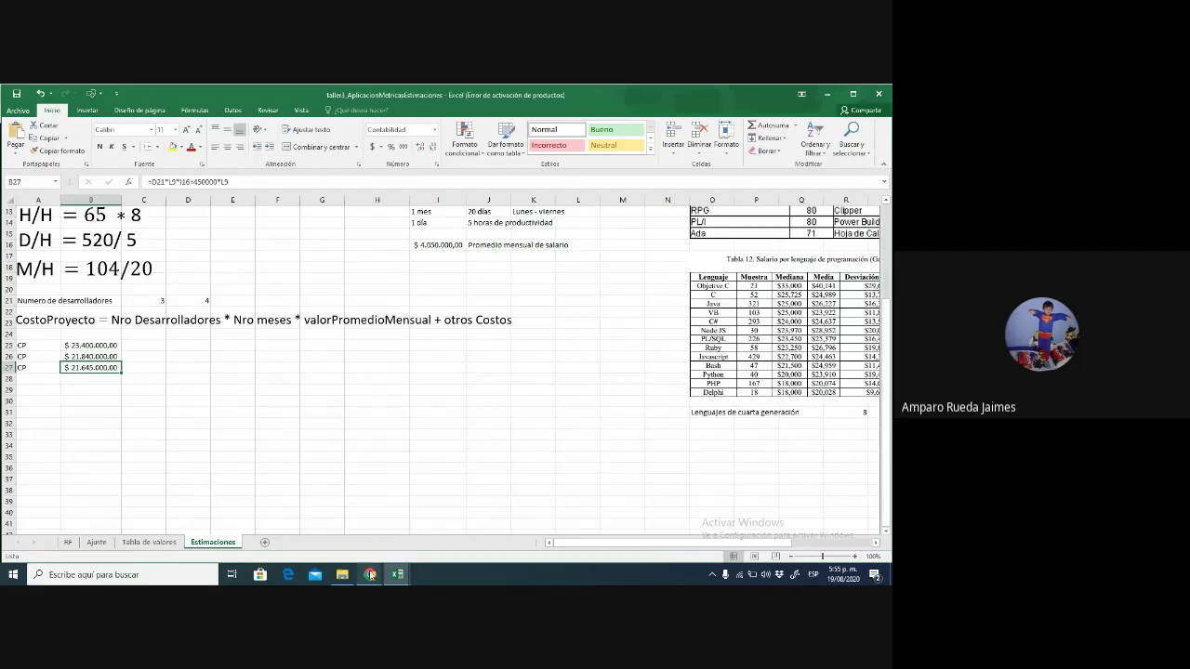
Switch to the Google Meet call in Chrome and open the meeting chat to read the new message
mouse_move(371, 575)
click(339, 535)
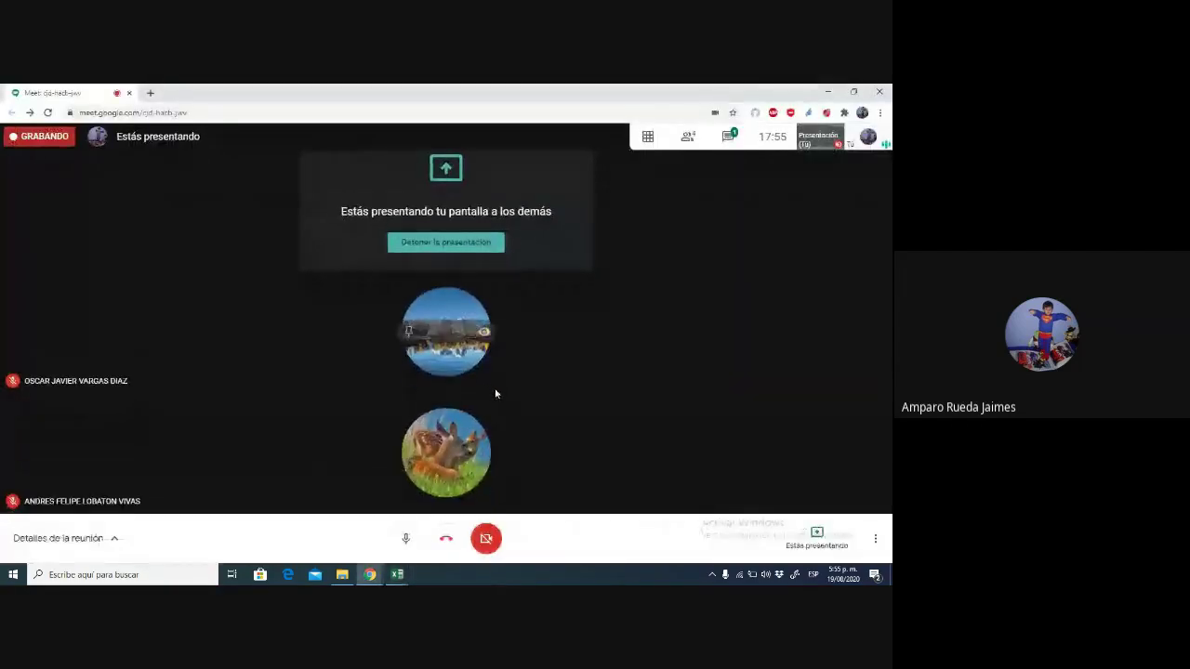
click(730, 138)
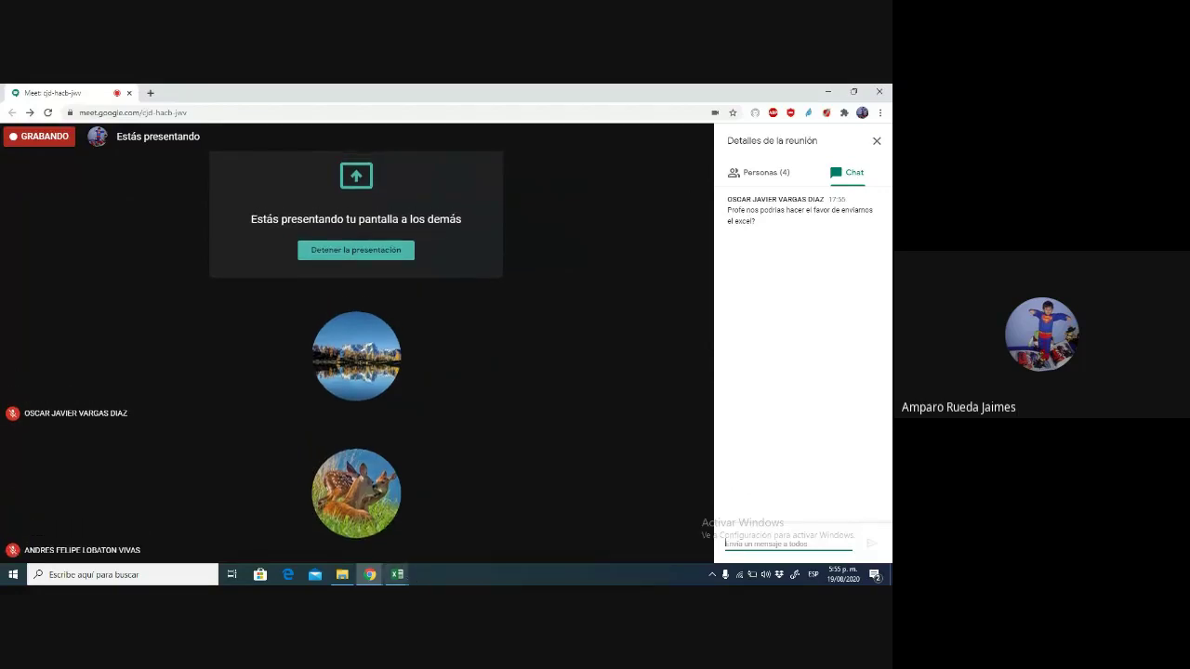
Return to the estimates workbook in Excel and go through the CP costs in B25 to B27, ending on B25
mouse_move(397, 574)
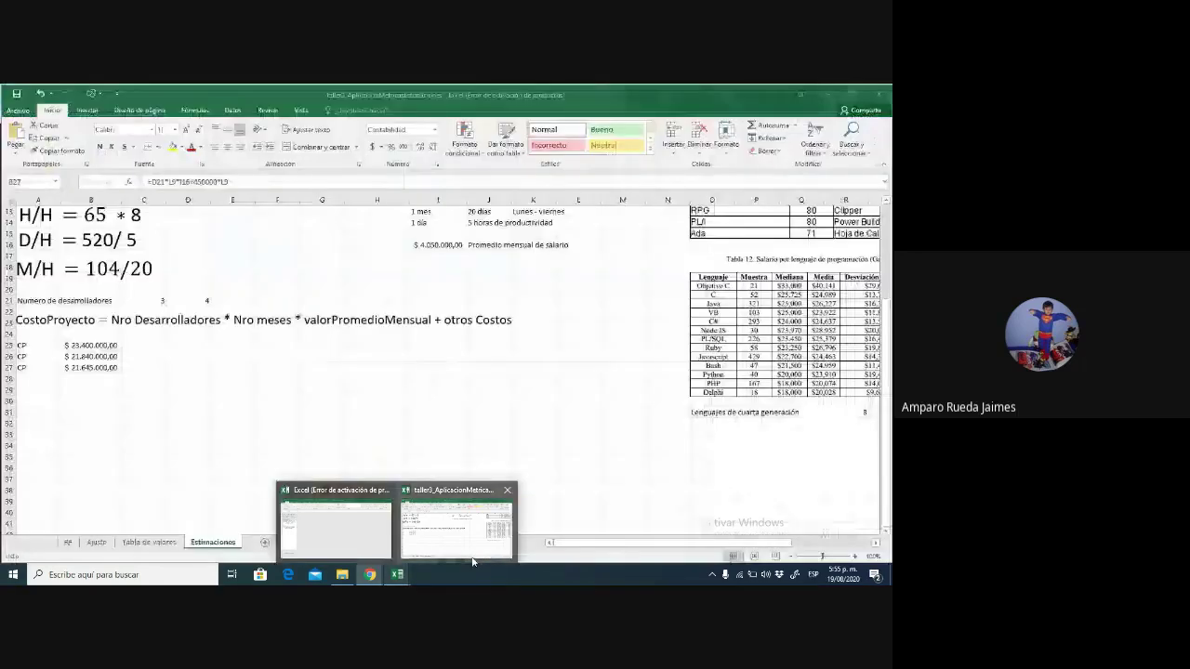
click(472, 562)
click(453, 402)
double_click(454, 402)
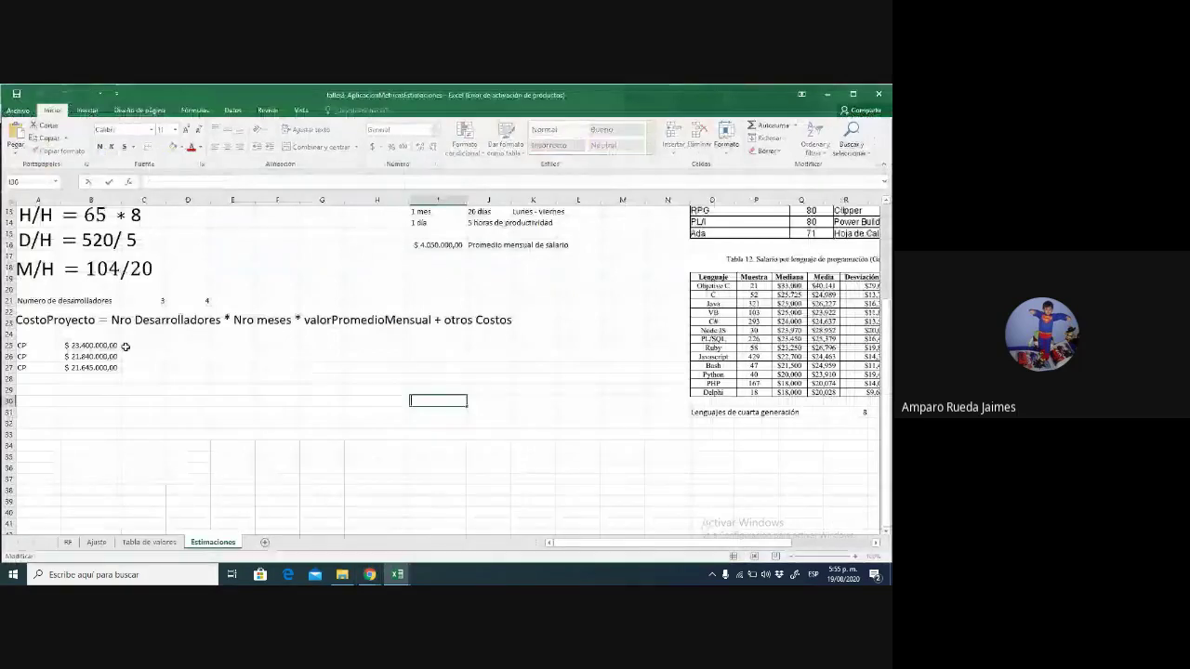
click(113, 345)
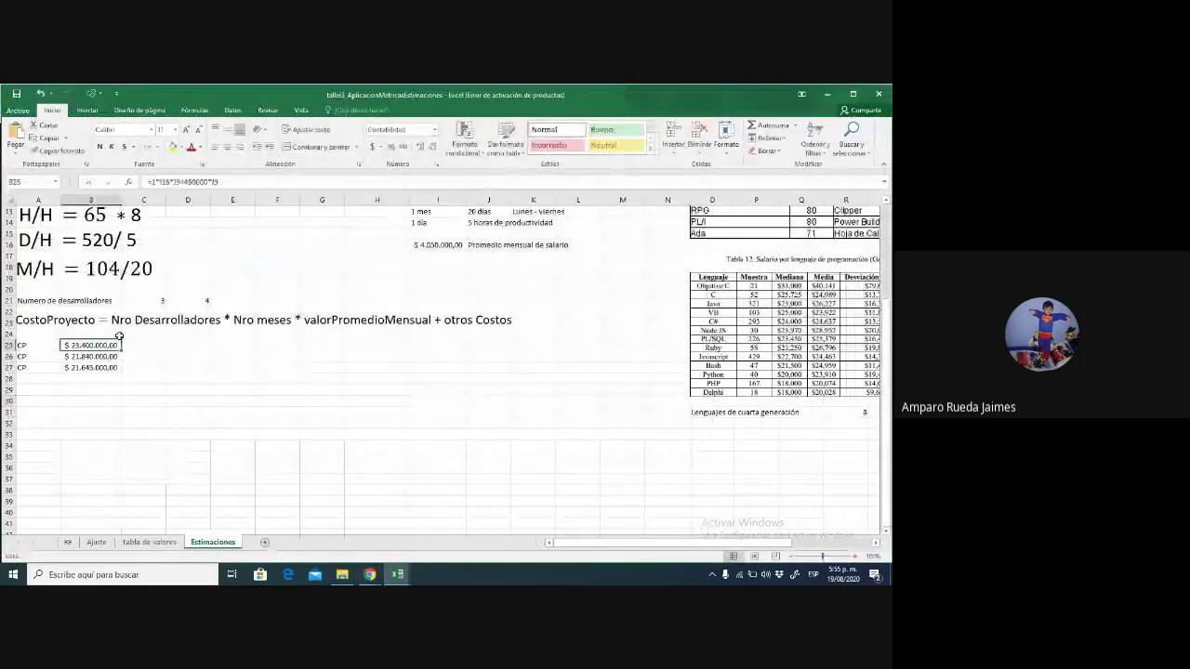
click(119, 336)
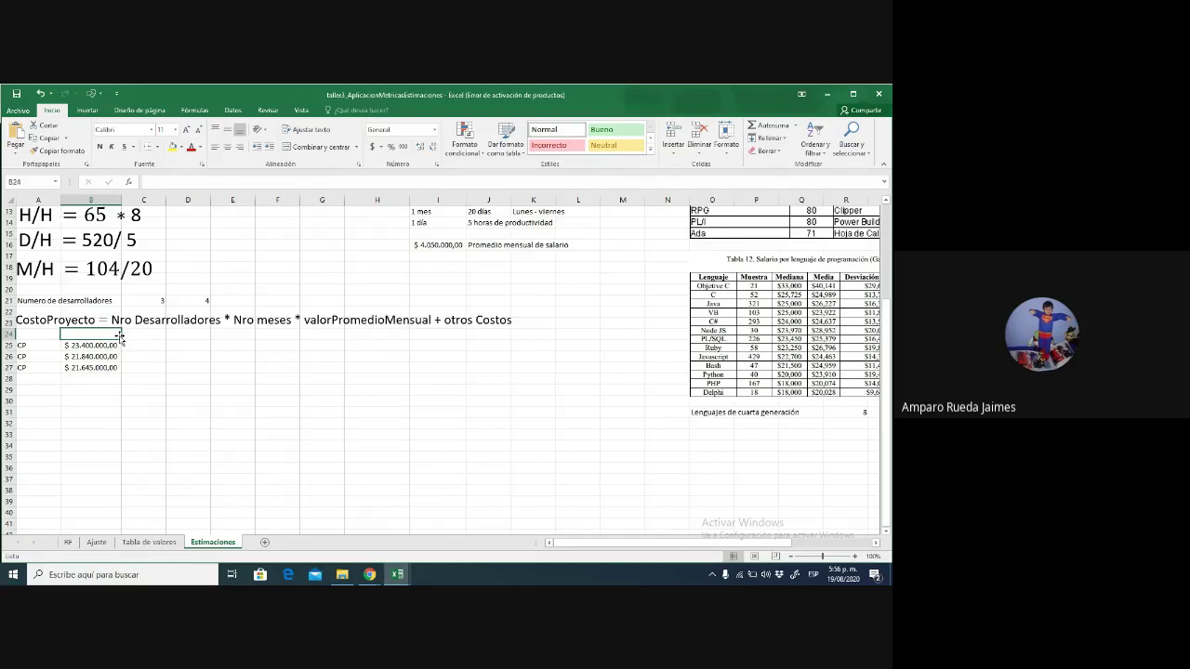
key(Down)
key(Down)
key(Down)
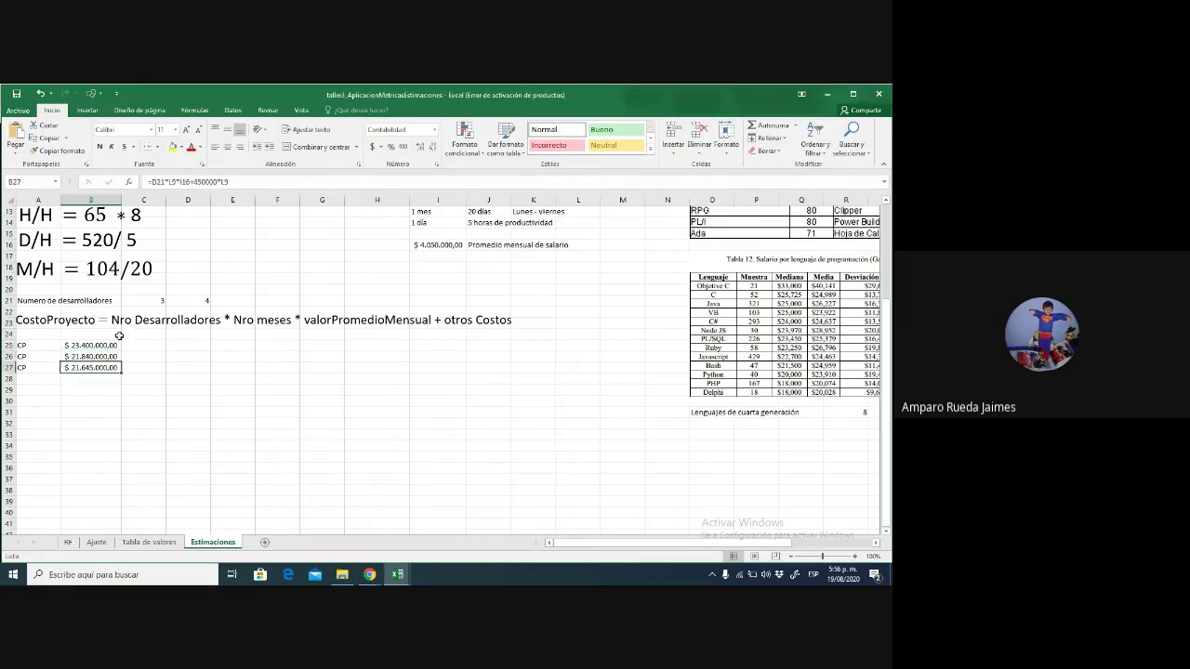
key(Up)
key(Up)
key(Right)
key(Left)
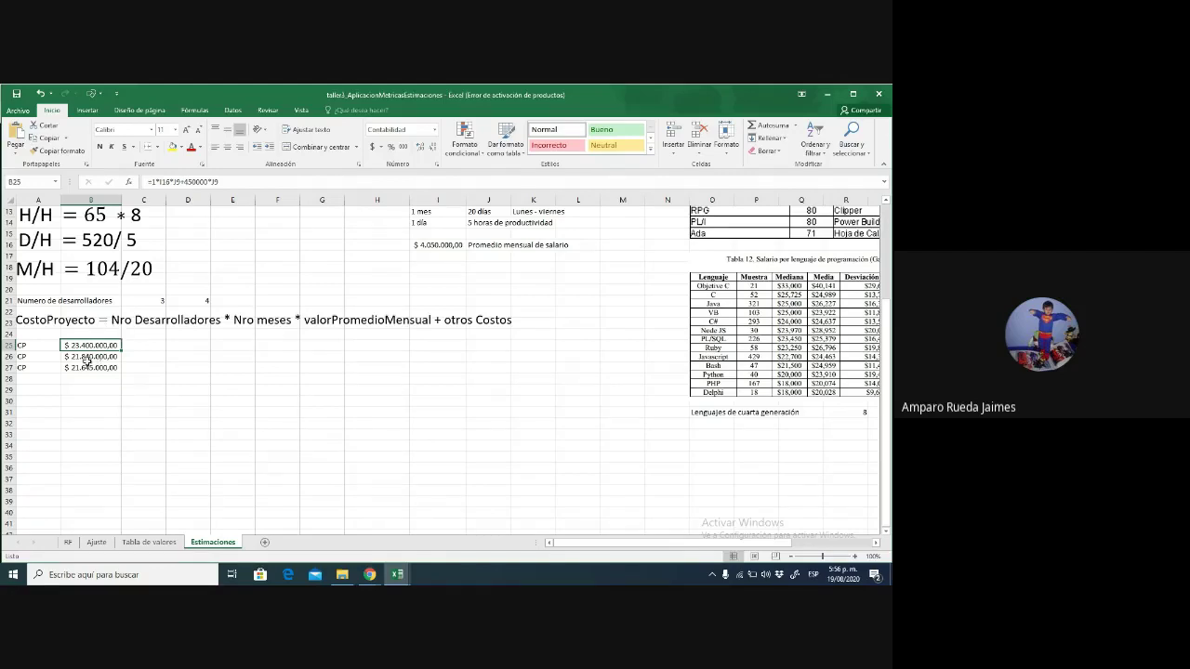
Compare the four-developer CP cost in B27 with those in B26 and B25, and end back on B27
click(91, 367)
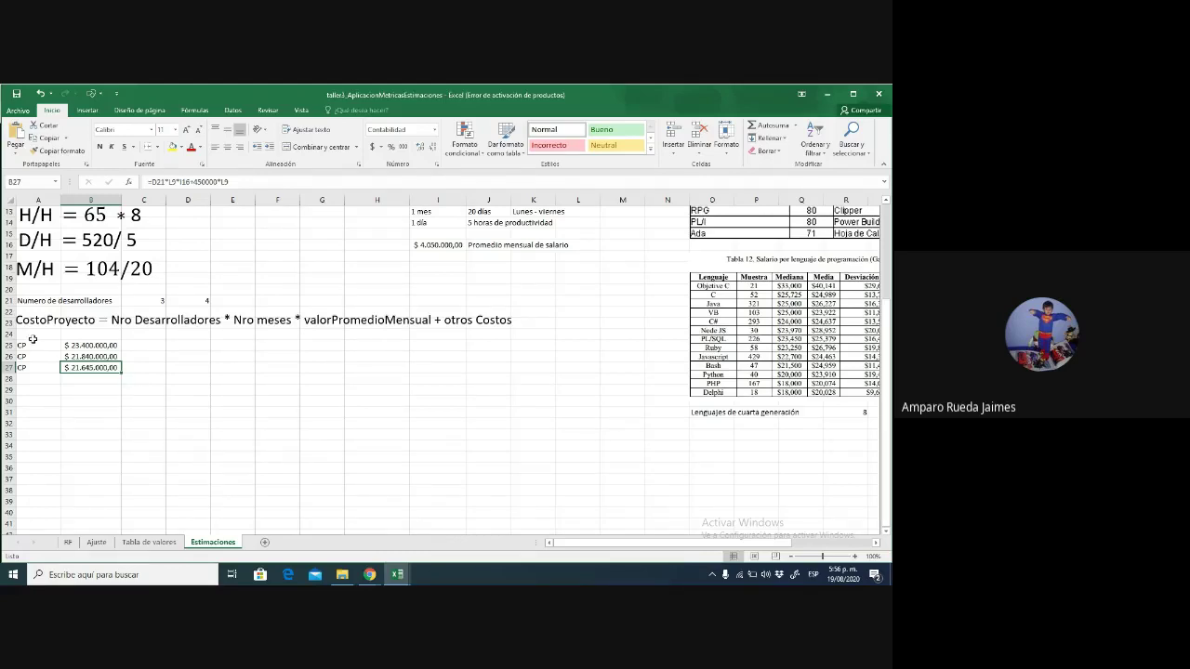
click(92, 354)
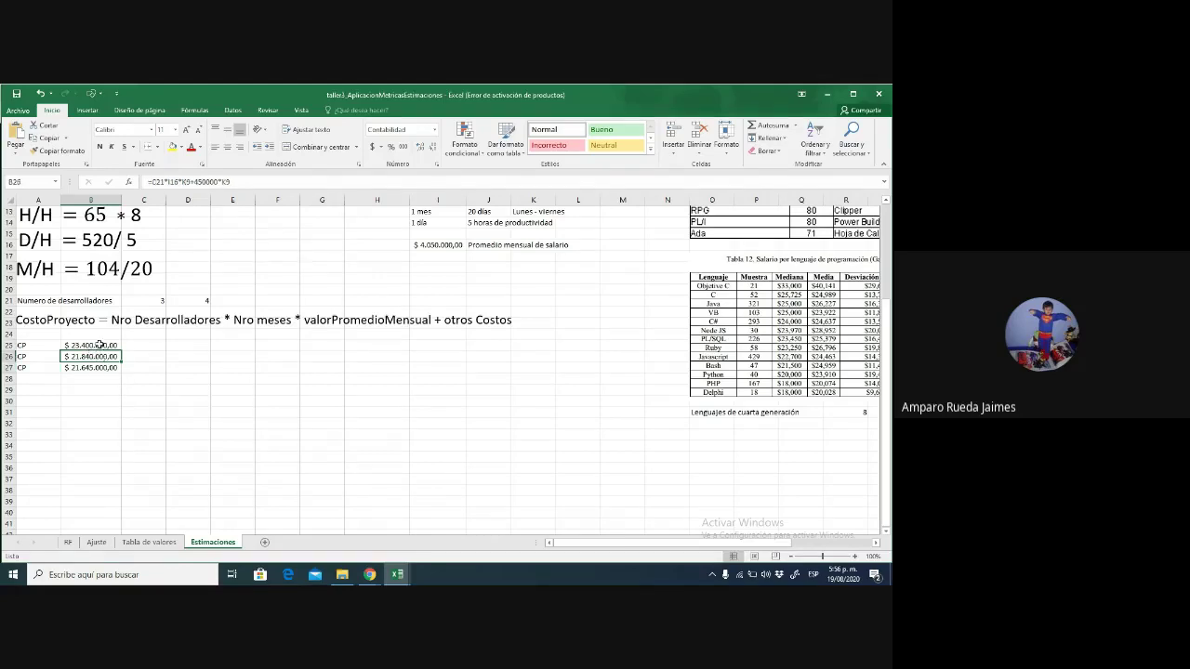
click(99, 345)
click(101, 334)
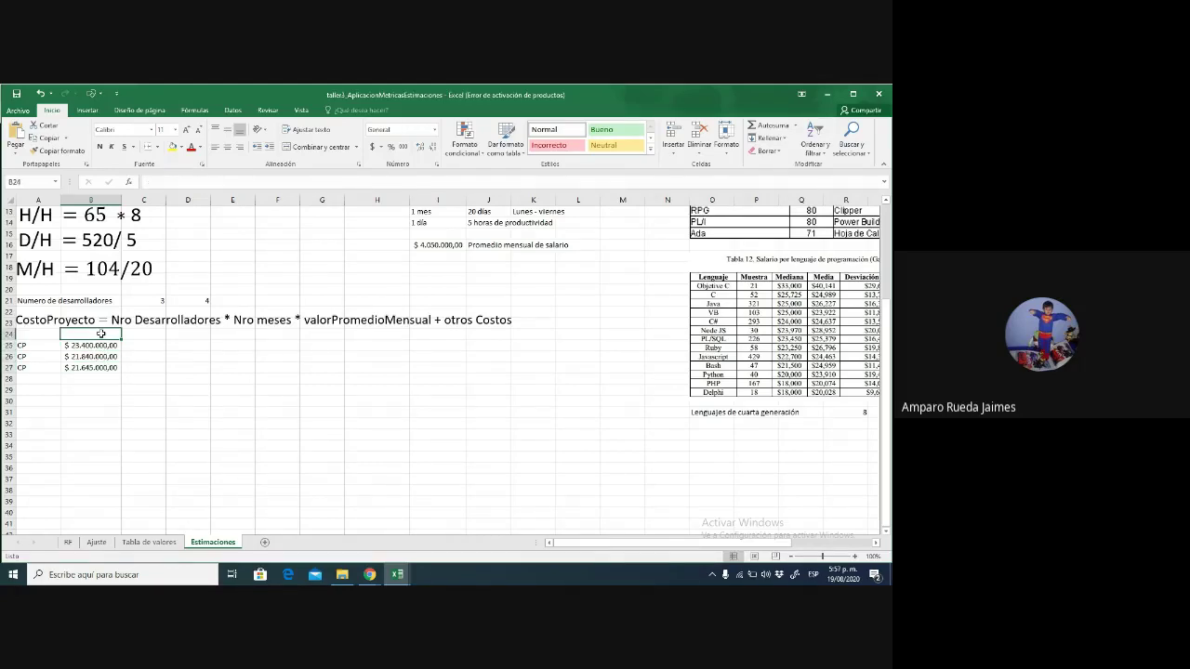
key(Down)
key(Down)
key(Down)
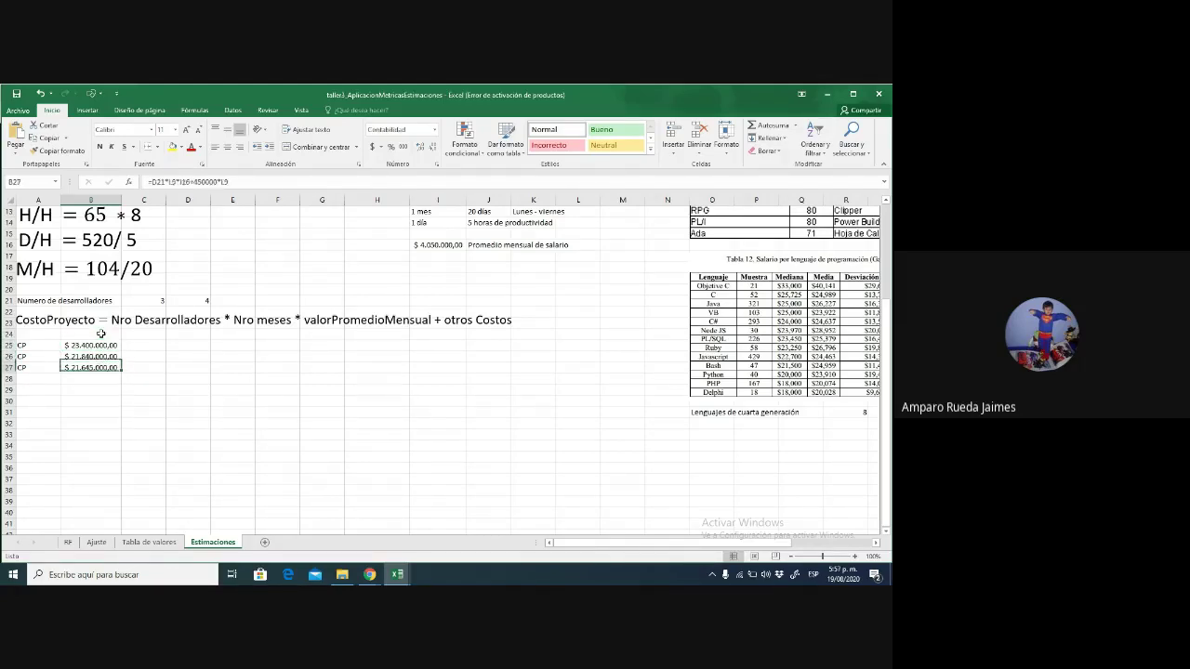
Go through the CP costs in B25 to B27 once more, ending on the four-developer cost in B27
key(Down)
key(Up)
key(Up)
key(Up)
key(Up)
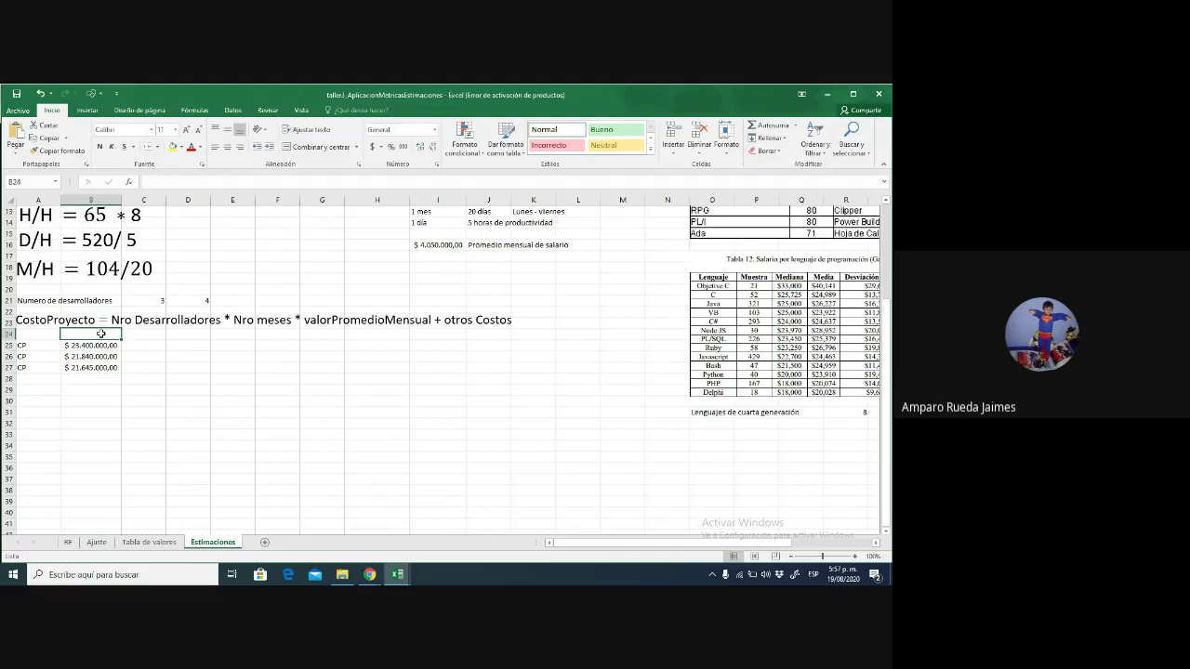
key(Down)
key(Down)
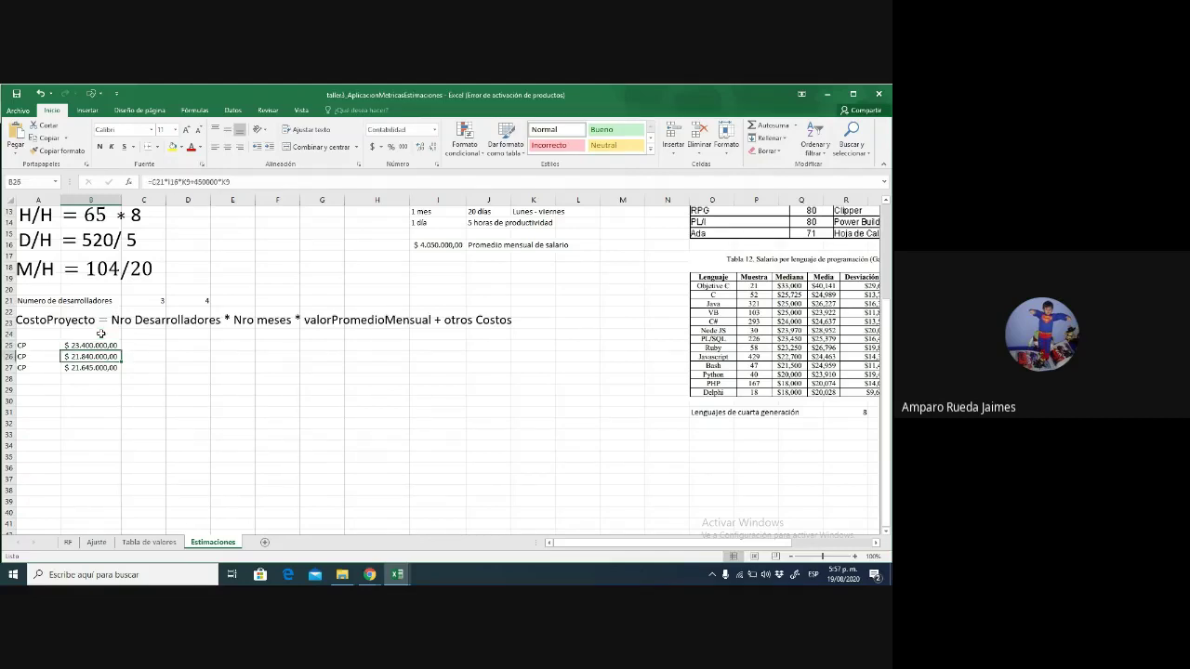
key(Down)
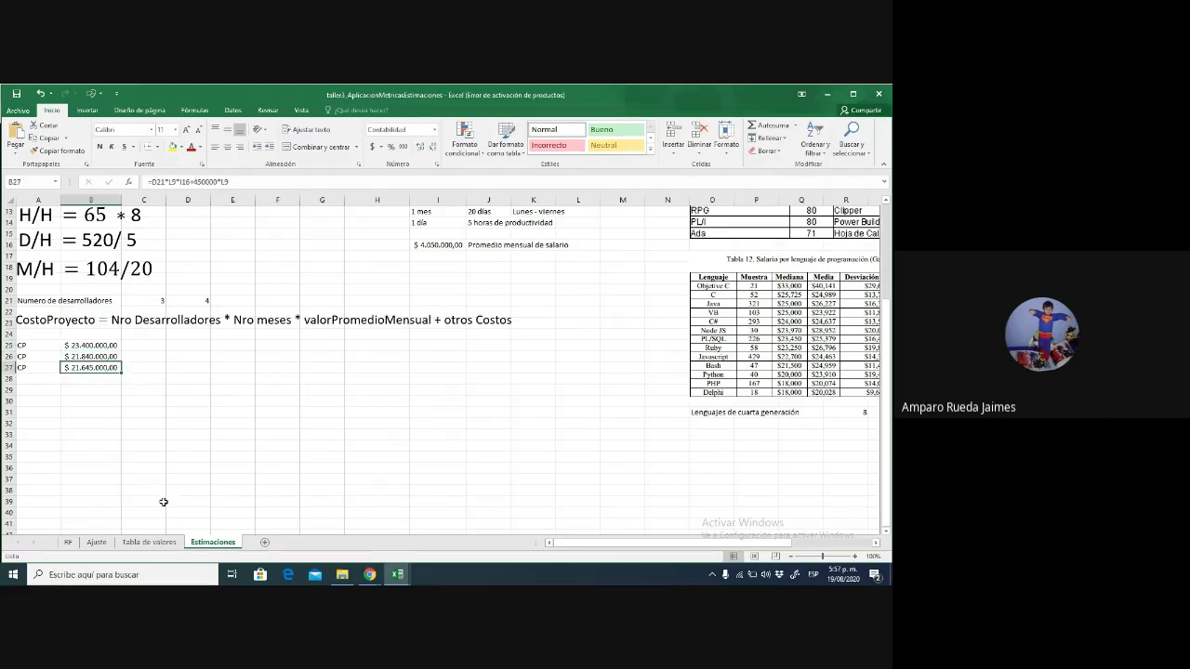
Check the Google Meet call and its chat in Chrome, and return to the estimates workbook in Excel
mouse_move(370, 575)
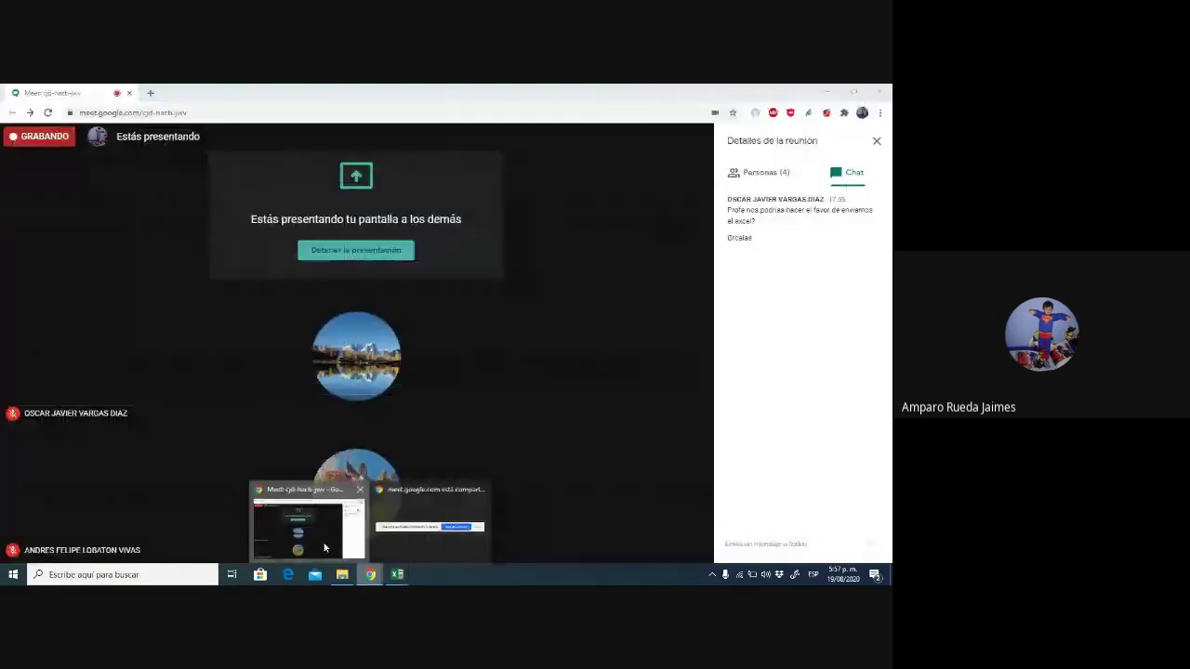
click(325, 535)
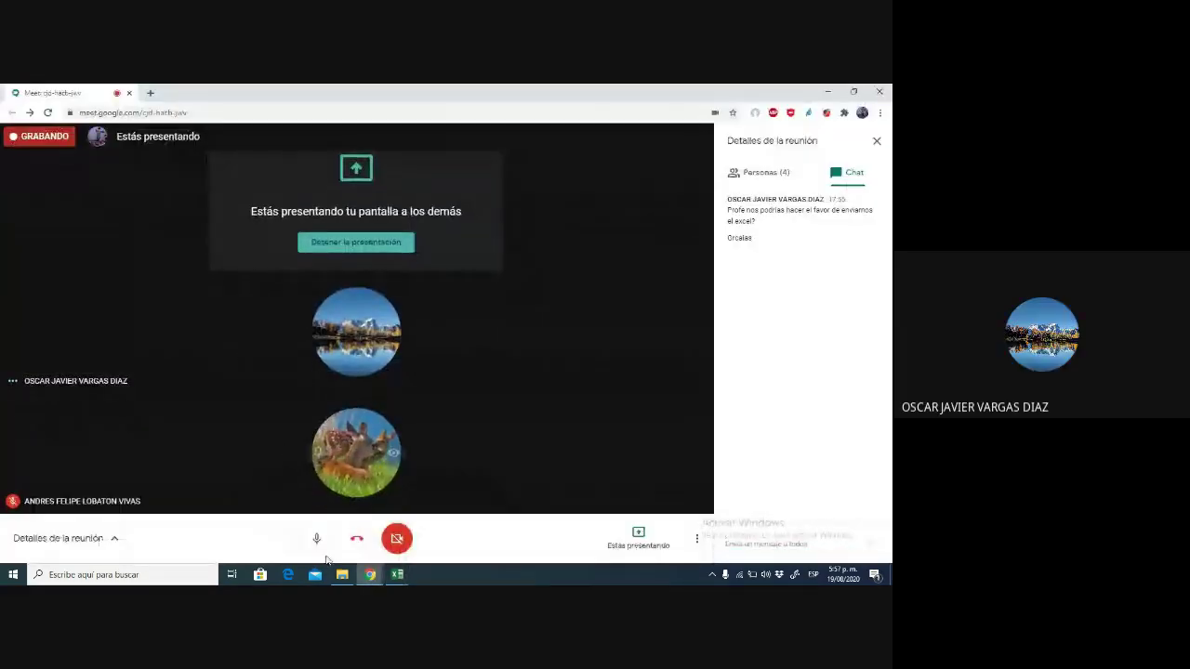
mouse_move(372, 579)
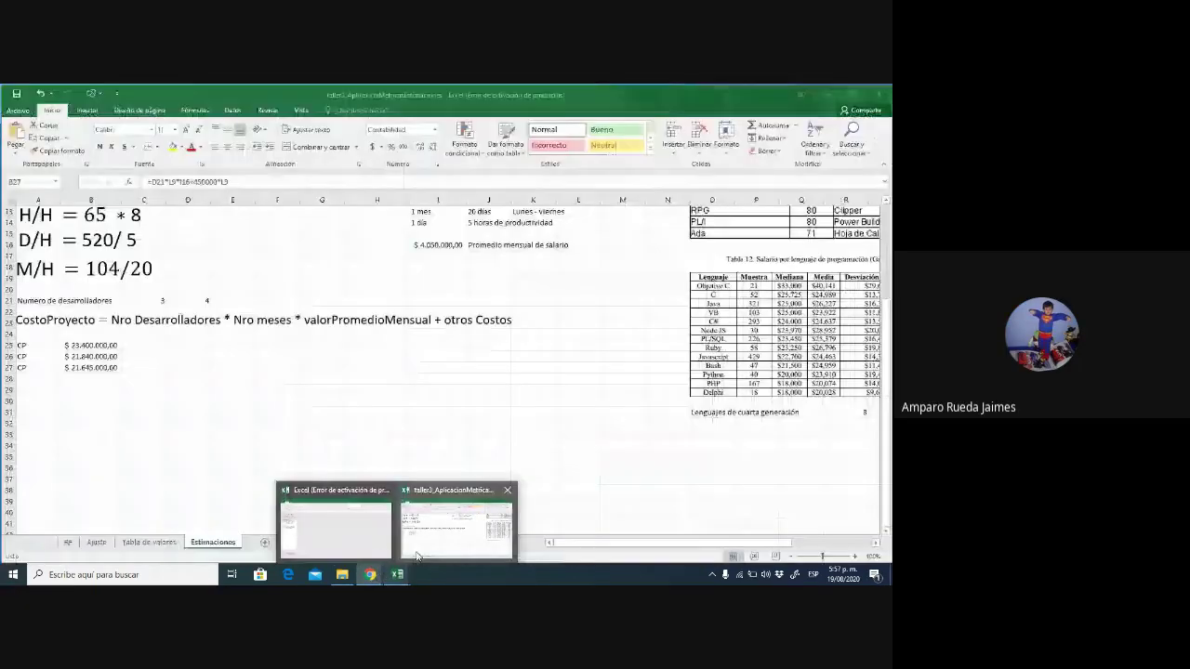
click(417, 555)
Switch to Chrome and load the institutional mail at correo.misena.edu.co in a new tab beside the Meet call
mouse_move(370, 573)
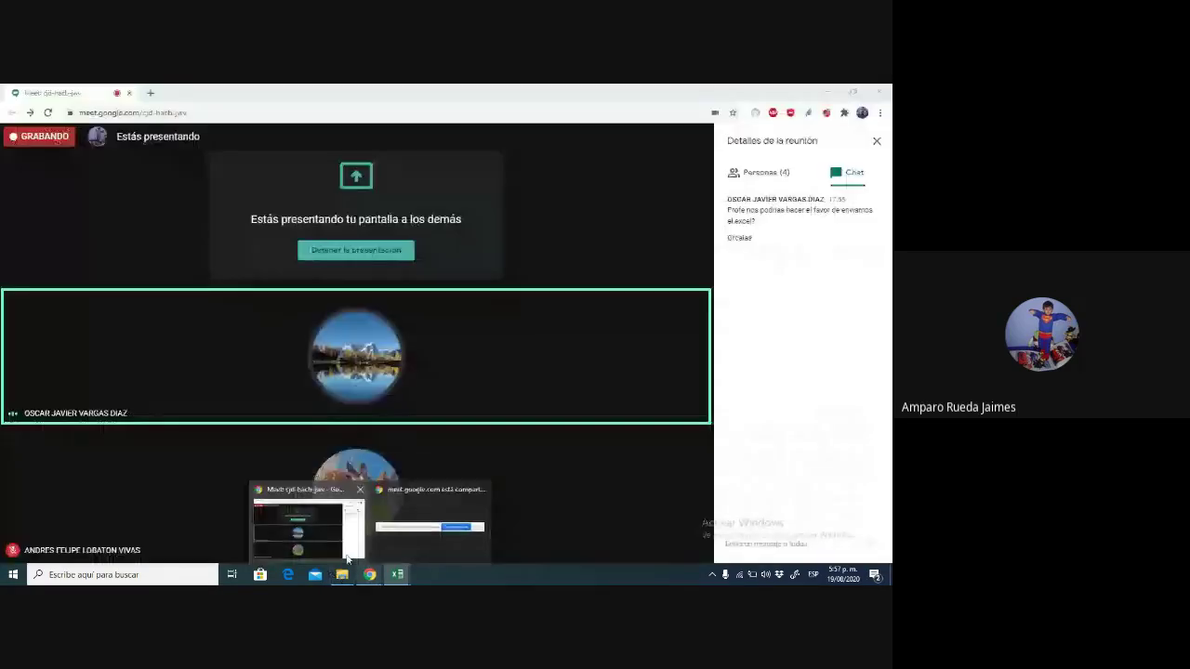
click(341, 558)
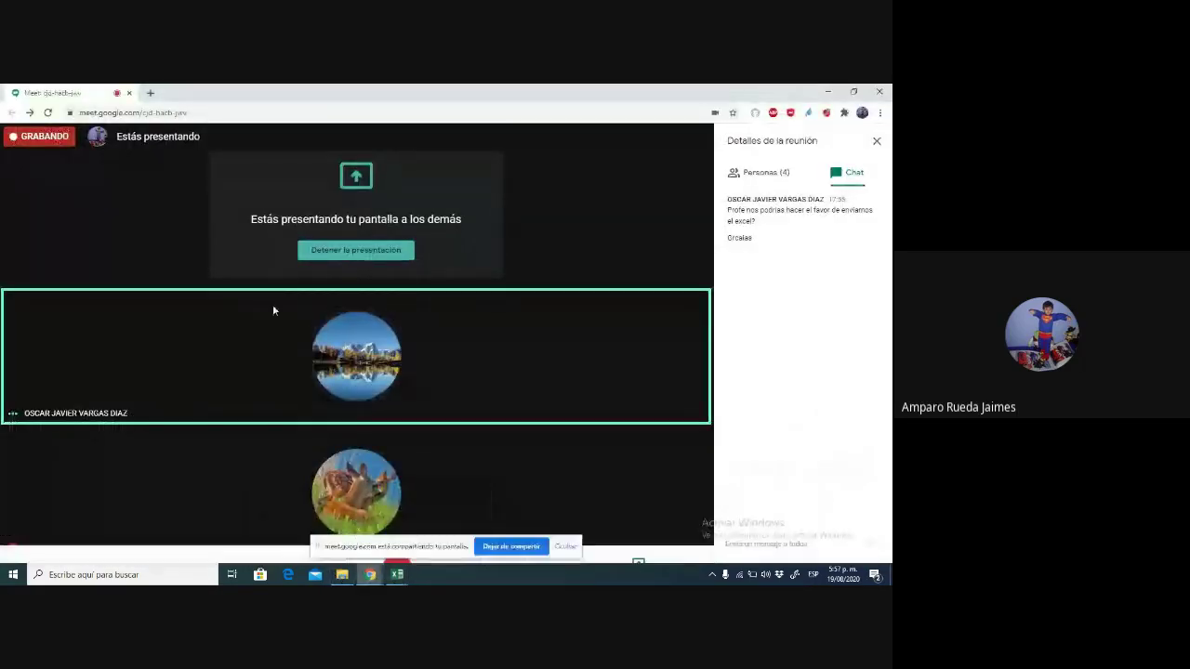
click(151, 94)
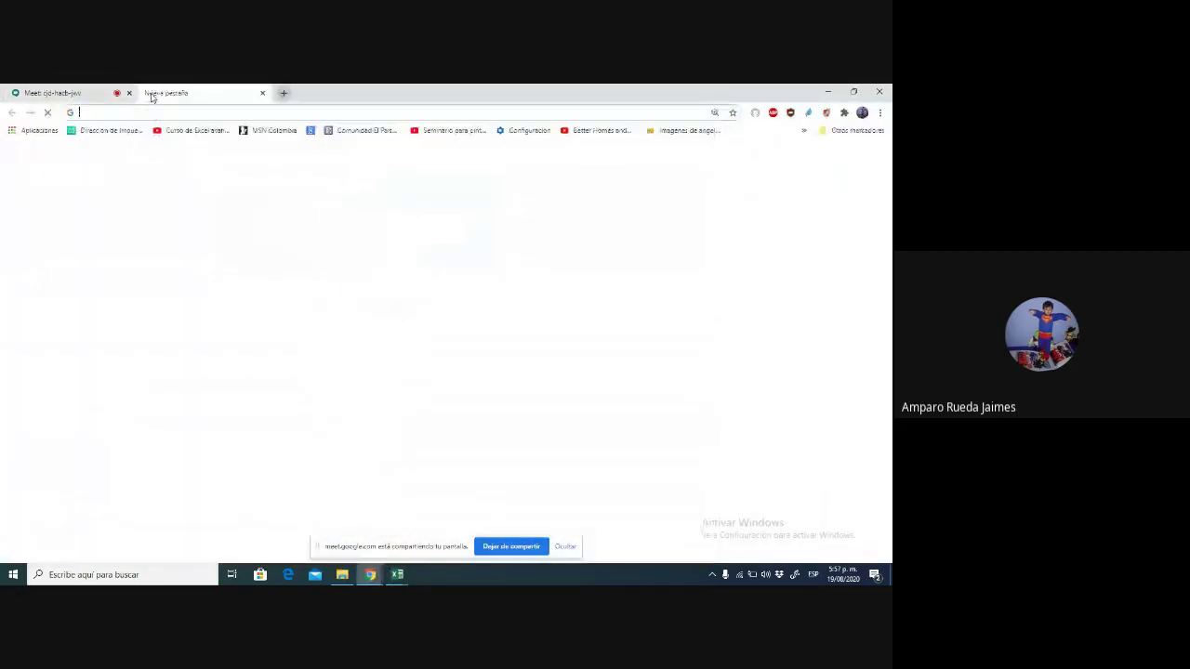
text(CORREO.misena.edu.co)
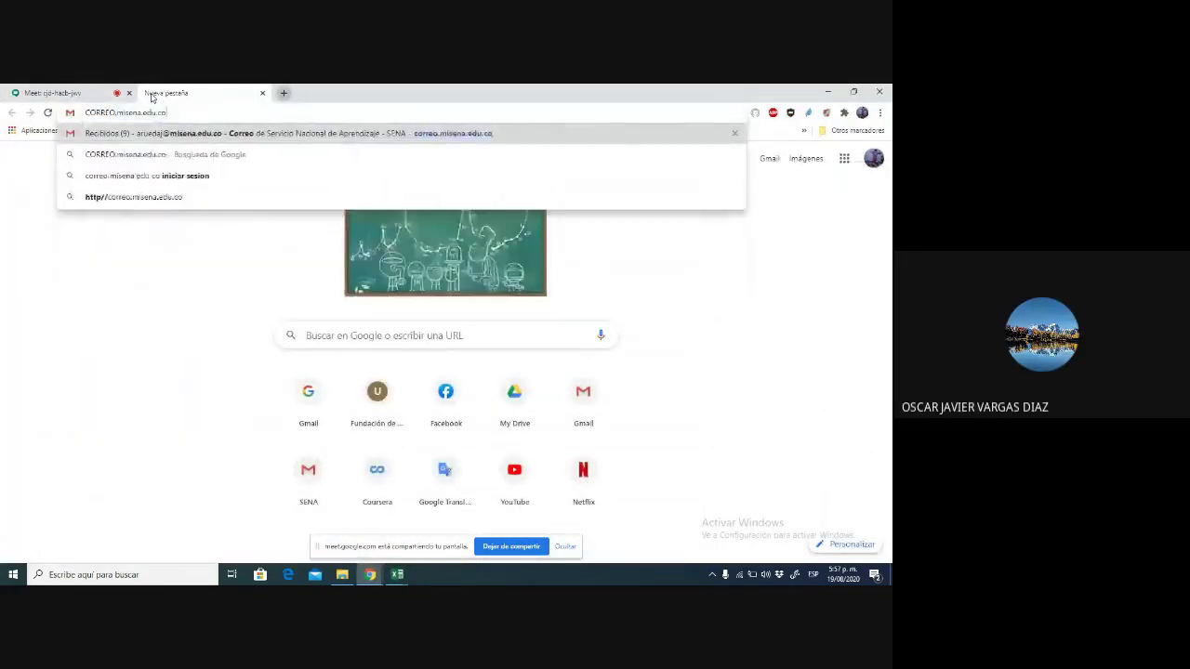
key(Return)
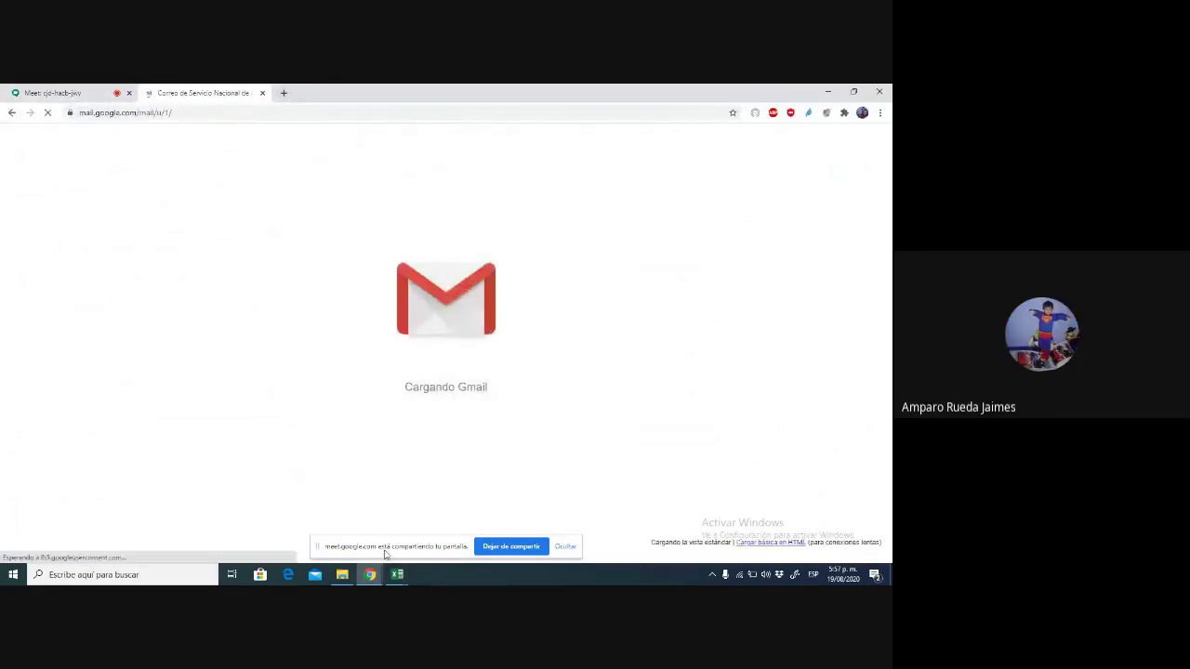
Return to the estimates workbook in Excel and review the size and effort block, stopping at the rounded PFA in K6
click(400, 576)
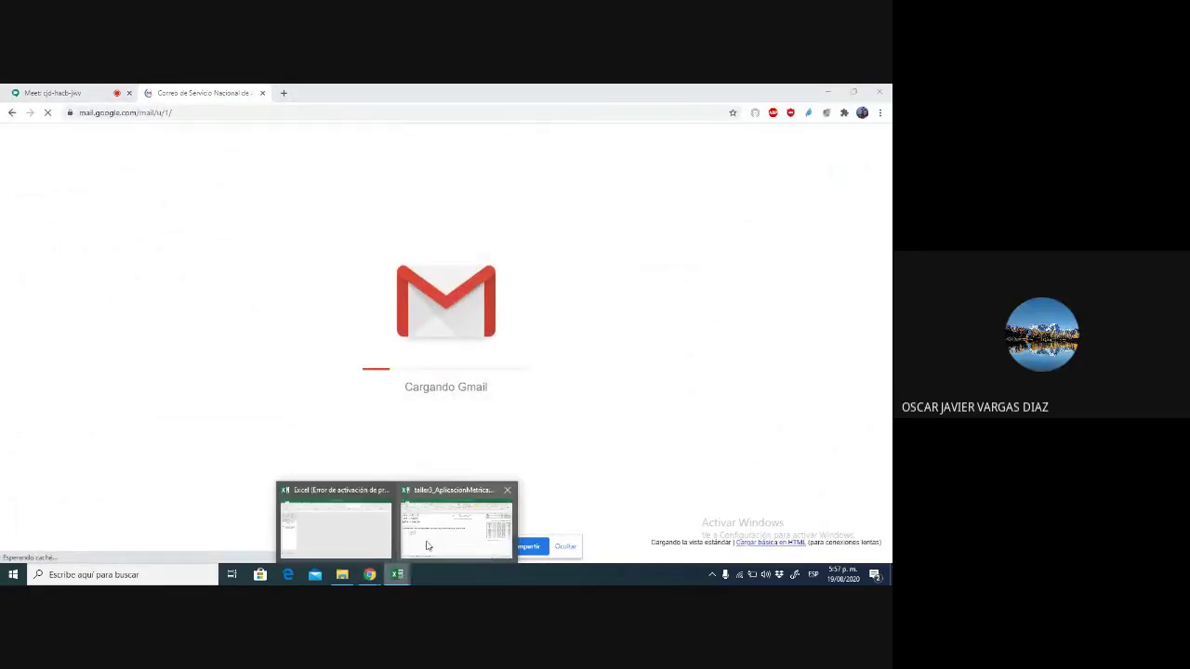
click(427, 545)
click(429, 279)
key(Up)
key(Up)
key(Up)
key(Up)
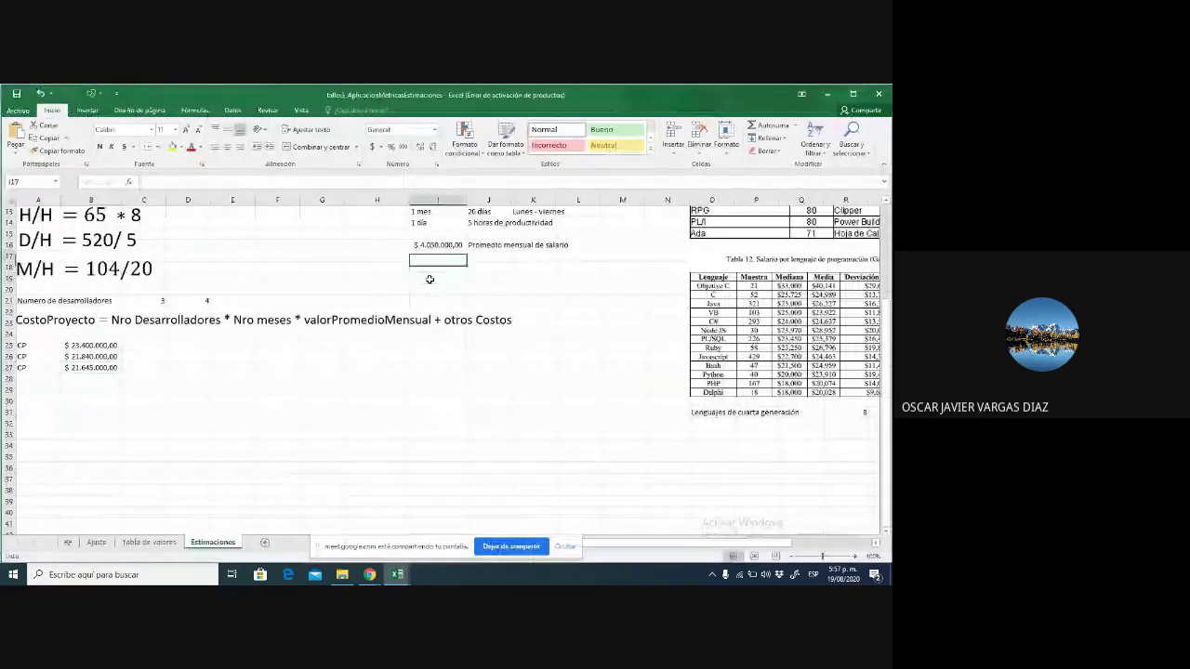
key(Up)
key(Up)
key(Up)
key(Up)
key(Up)
key(Up)
key(Up)
key(Up)
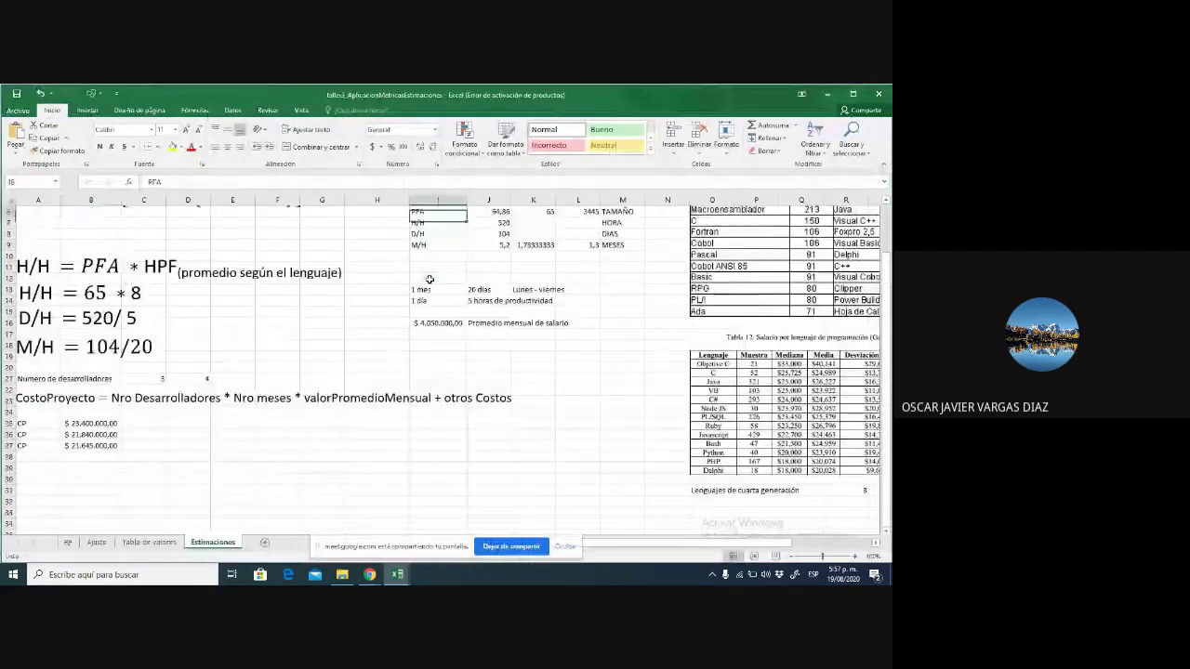
key(Right)
key(Right)
key(Up)
key(Up)
key(Up)
key(Up)
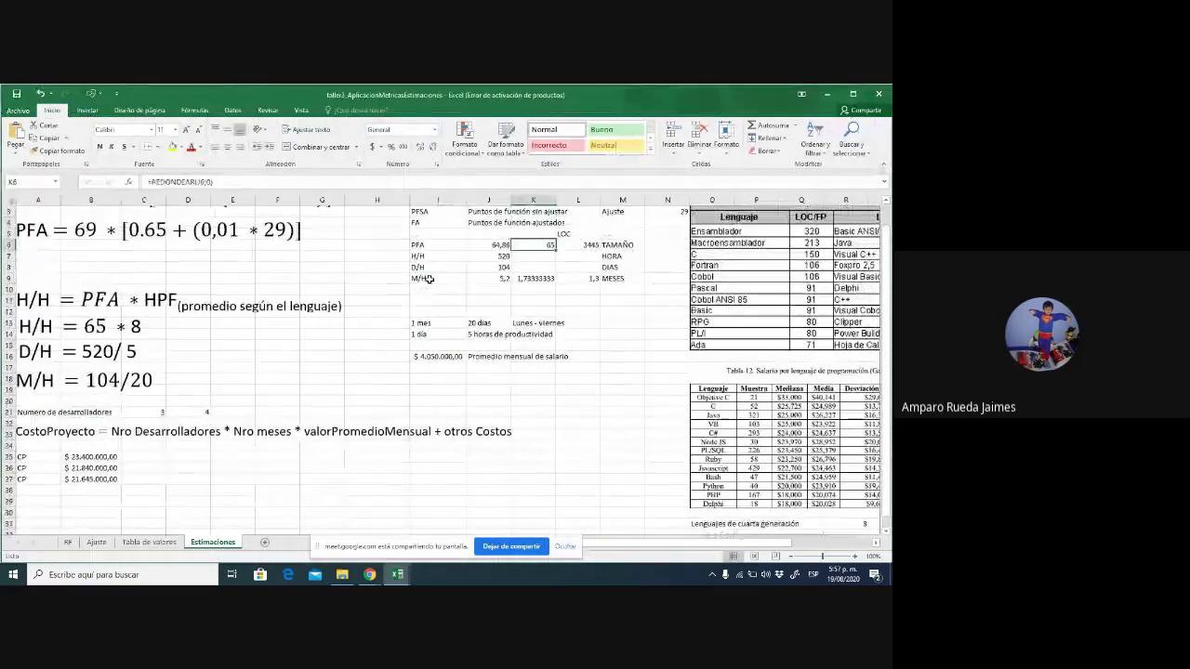
scroll(430, 279, up, 1)
Compare the M/H months in J9, K9 and L9 with the rounded PFA in K6, ending on L9
key(Down)
key(Down)
key(Down)
key(Down)
key(Down)
key(Down)
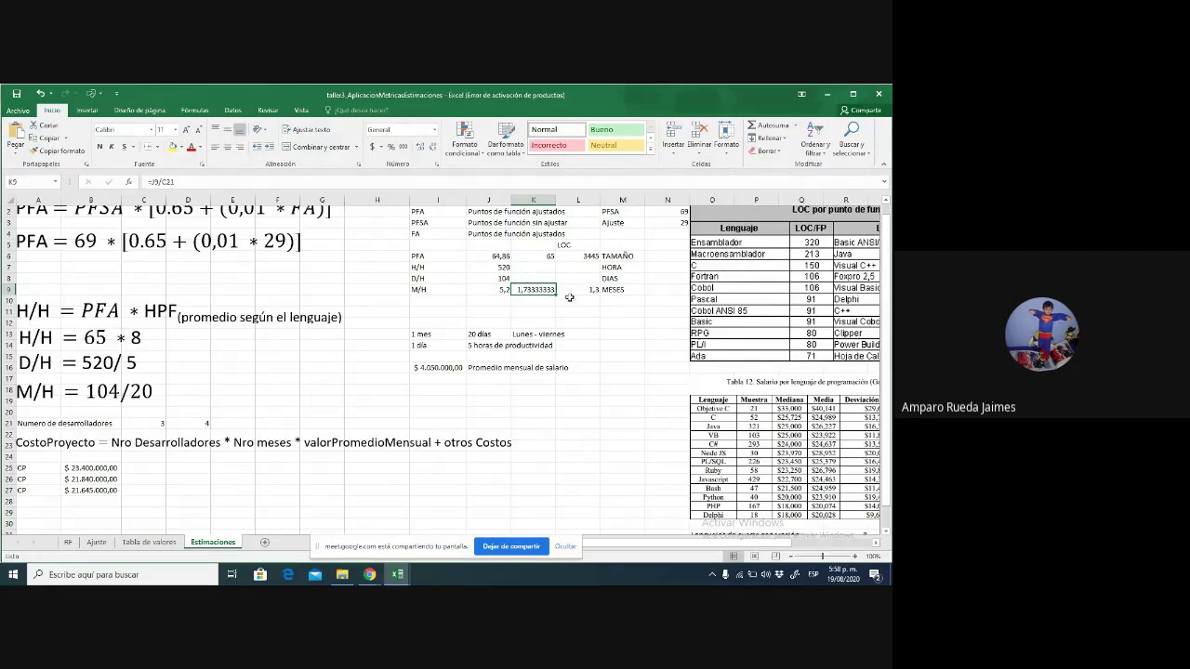
click(503, 290)
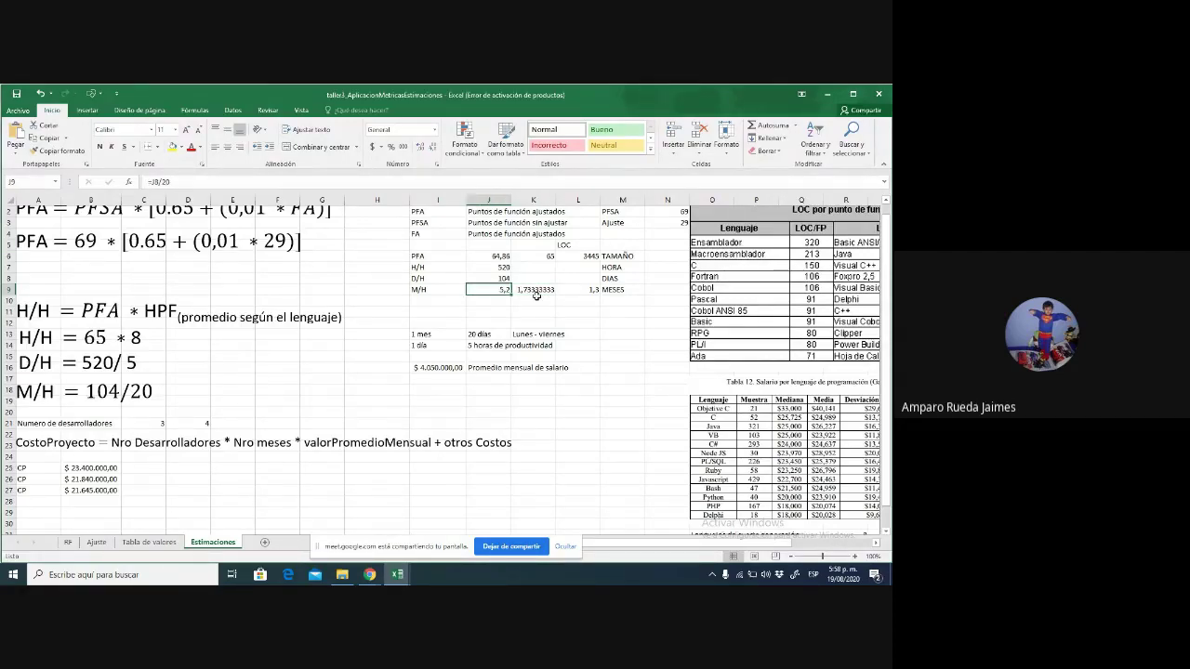
click(535, 298)
click(541, 257)
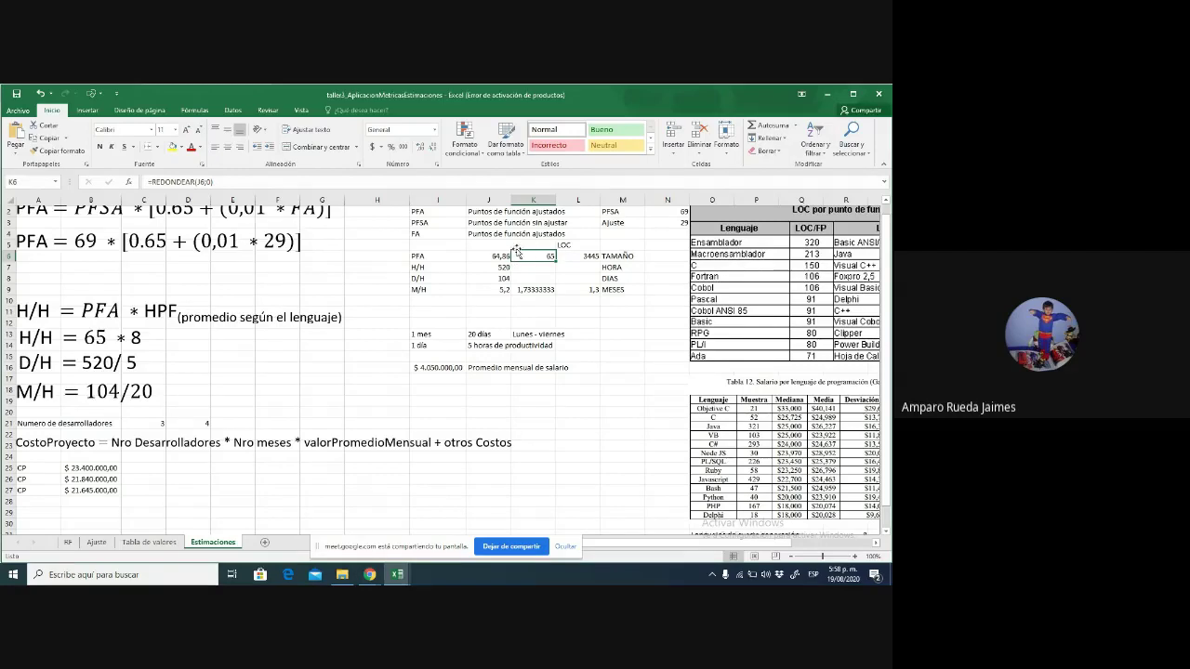
click(548, 289)
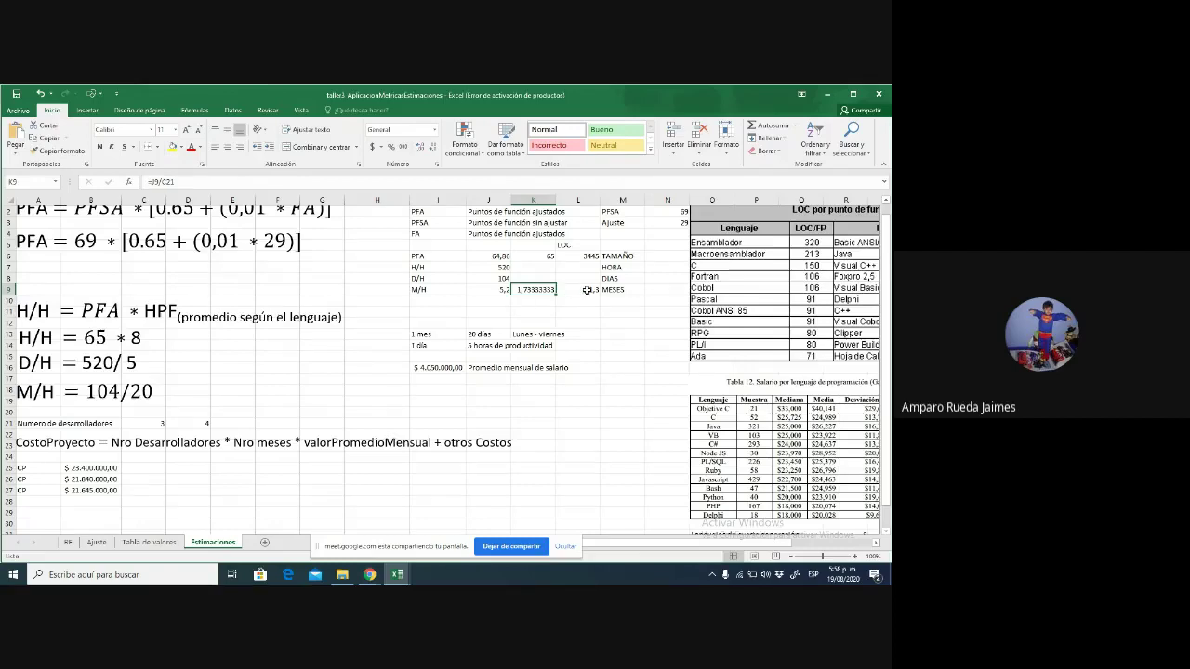
click(586, 290)
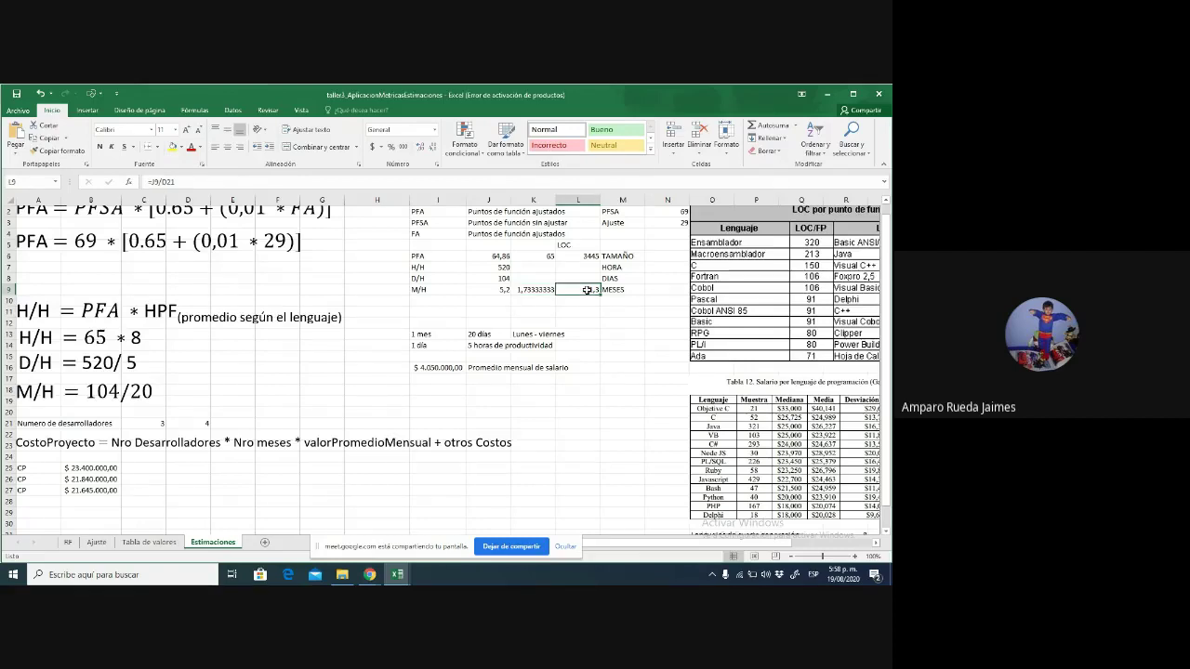
Try 1,8 as the three-developer months in K9, and undo the entry
click(528, 289)
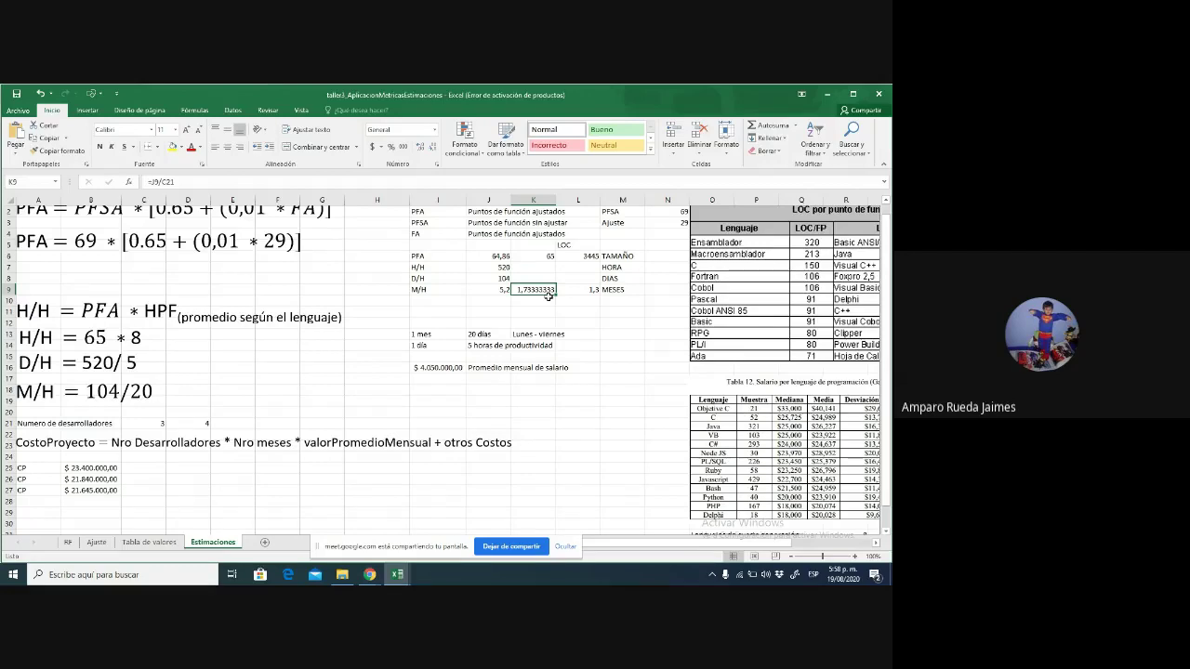
text(1,8)
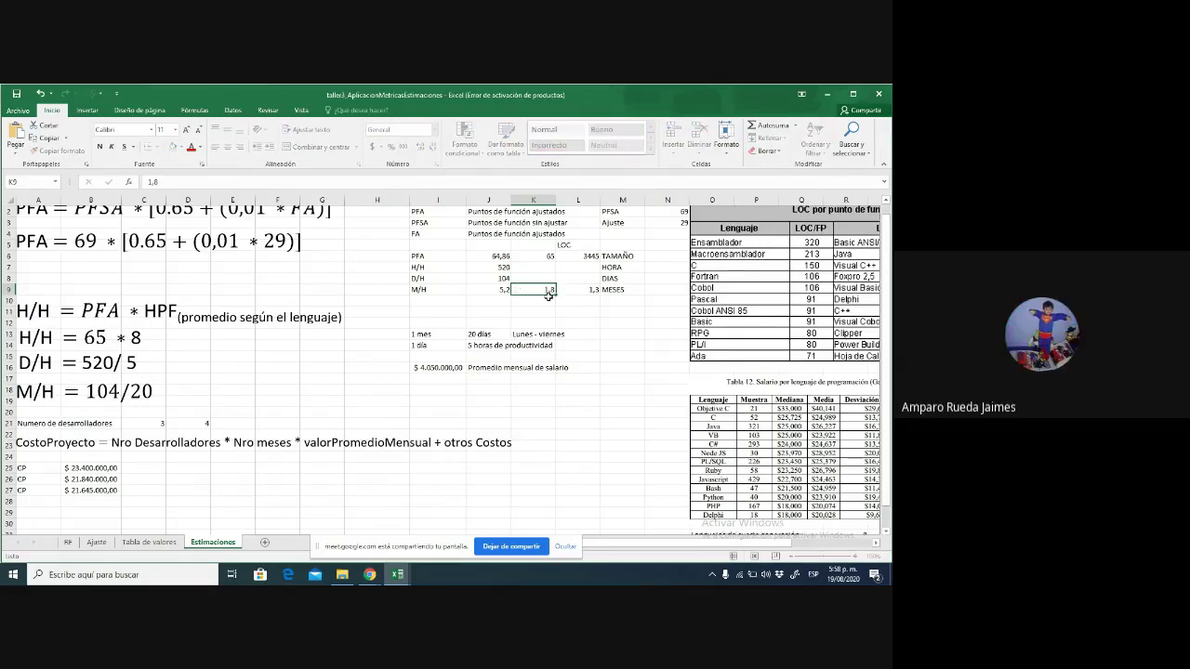
key(Return)
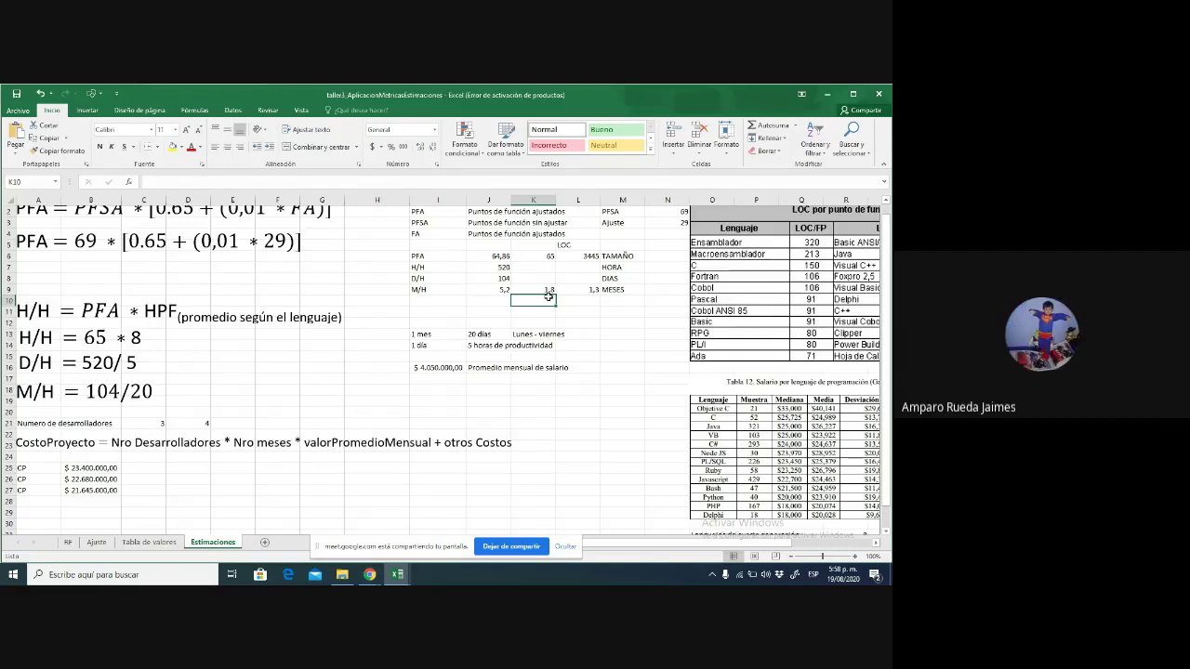
key(ctrl+z)
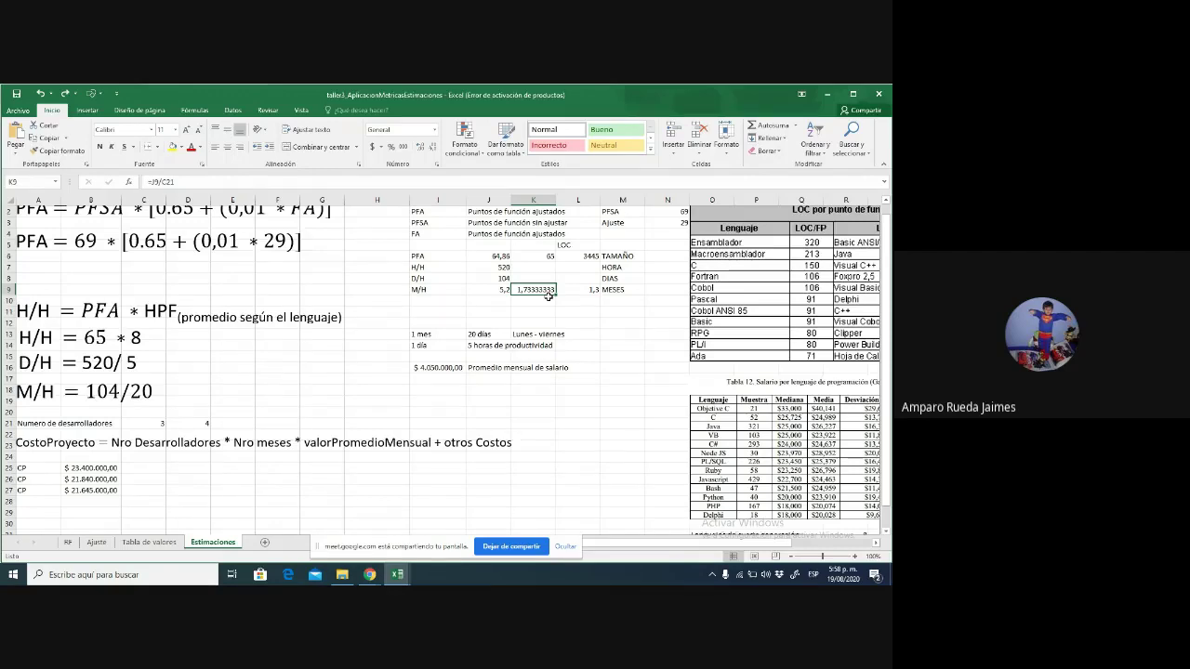
Set the three-developer months in K9 to 1,8, and try 000 in the same cell without keeping it
text(1)
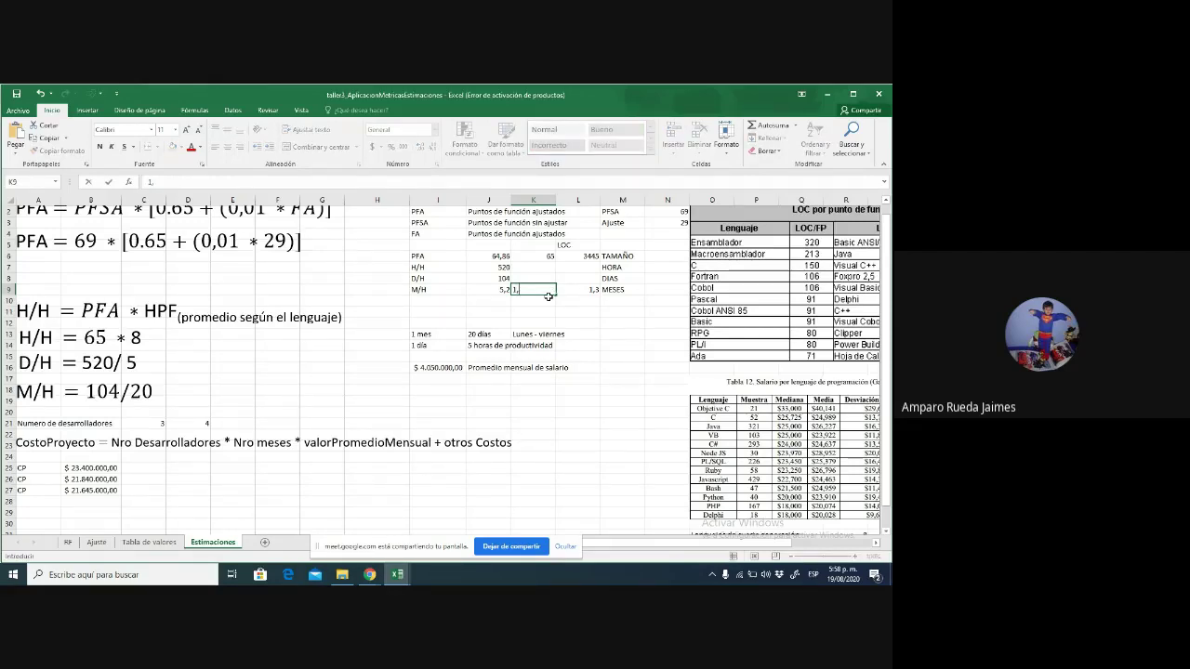
text(,8)
key(Return)
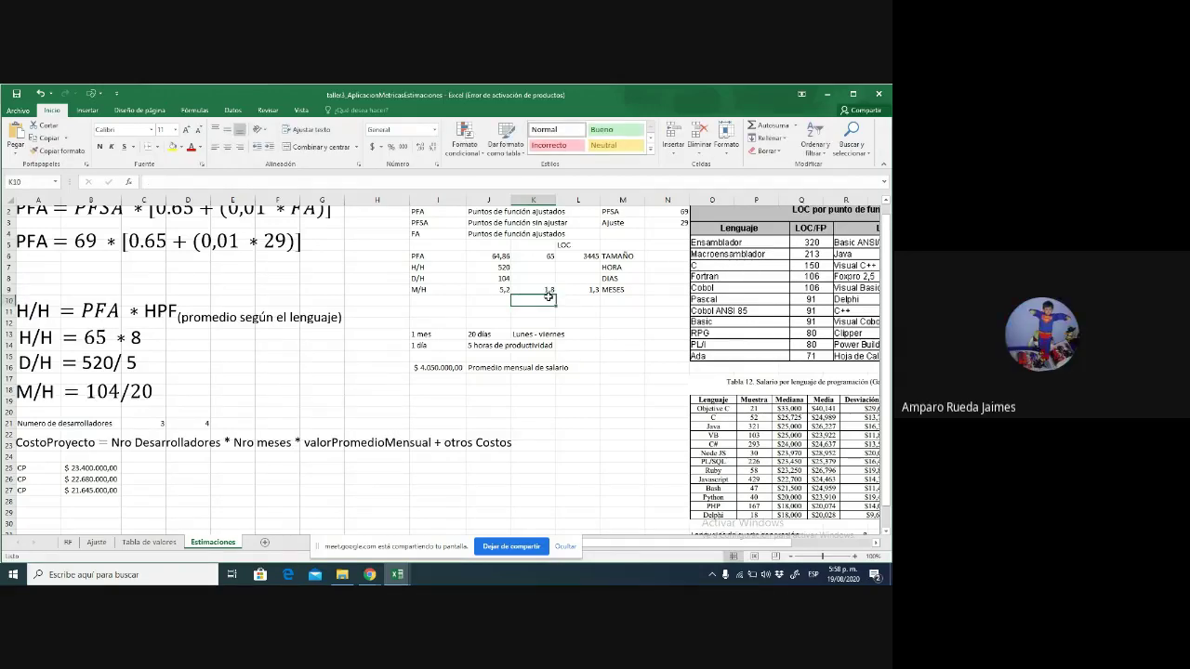
click(548, 294)
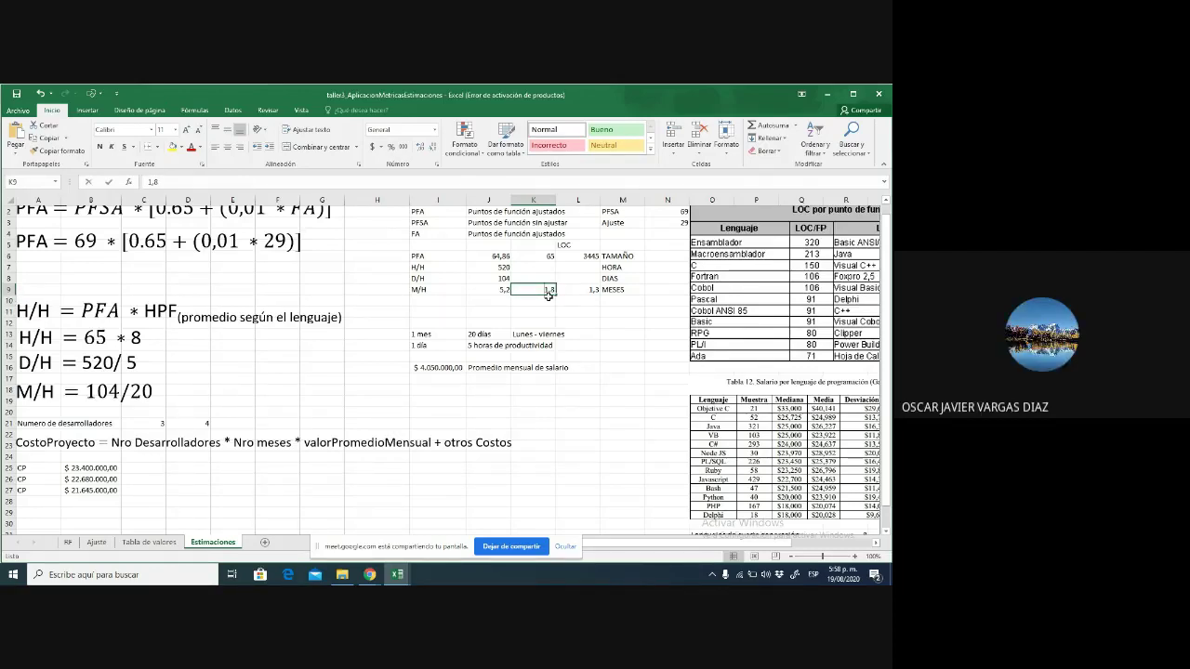
text(000)
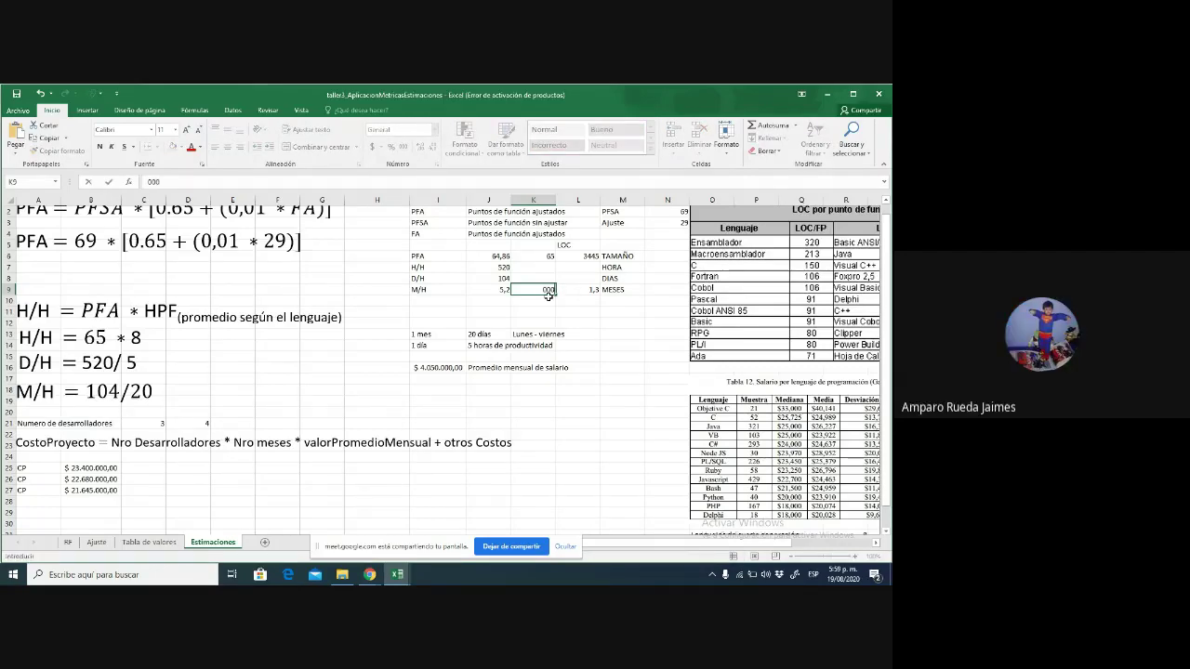
key(ctrl+Return)
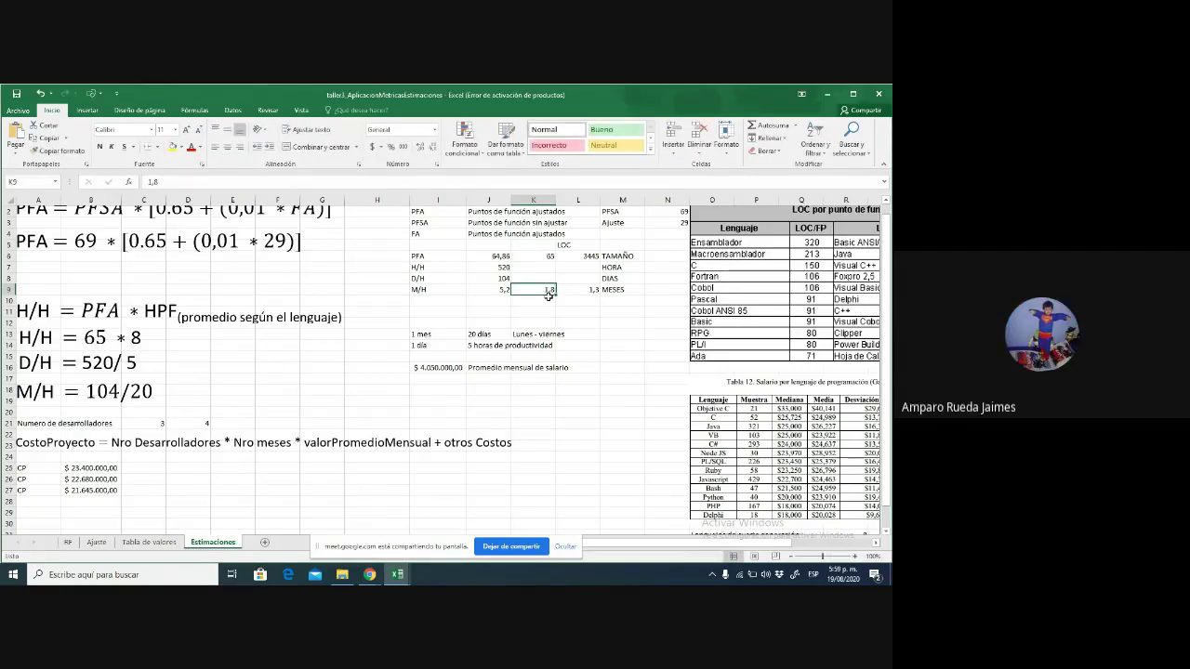
Try 0 as the months in K9, and undo the cell's changes back to its original formula
text(0)
click(564, 321)
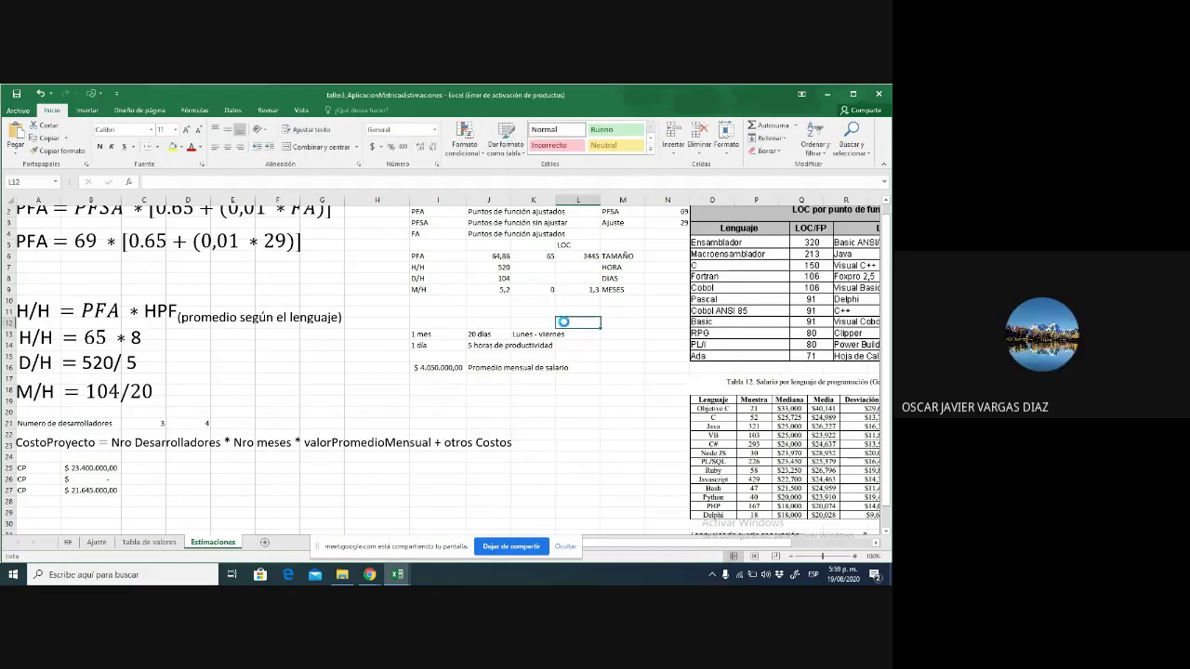
key(ctrl+z)
click(576, 320)
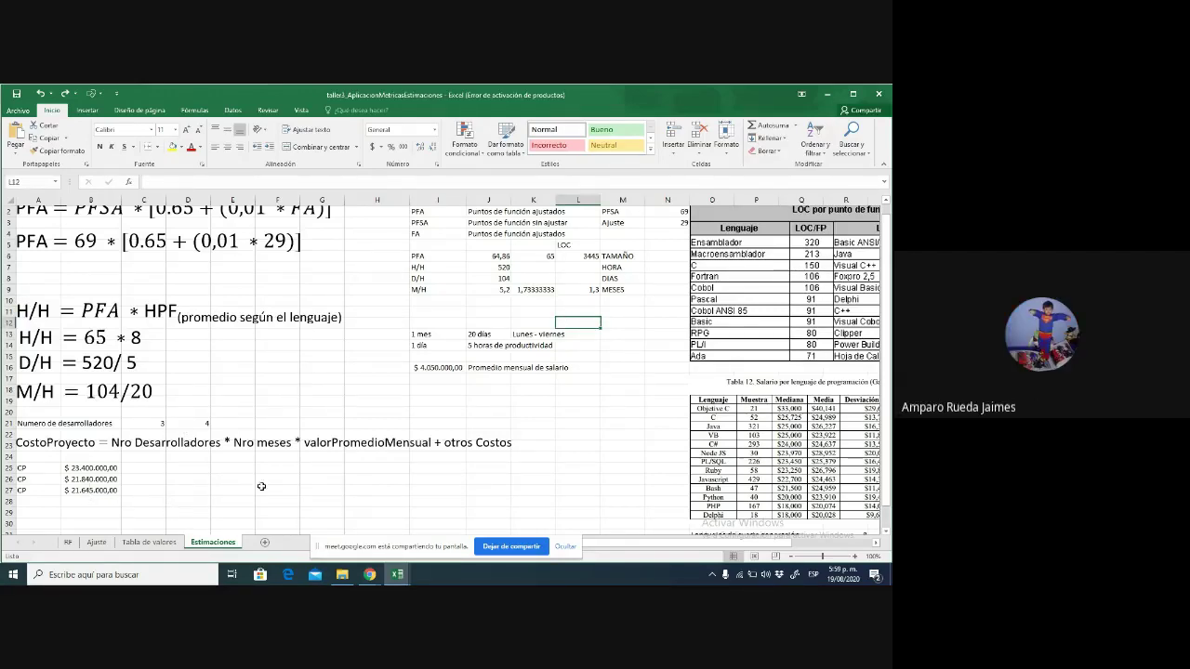
Examine the month formulas in K9 and J9 and the D/H days in J8, and select J8:J9
click(539, 288)
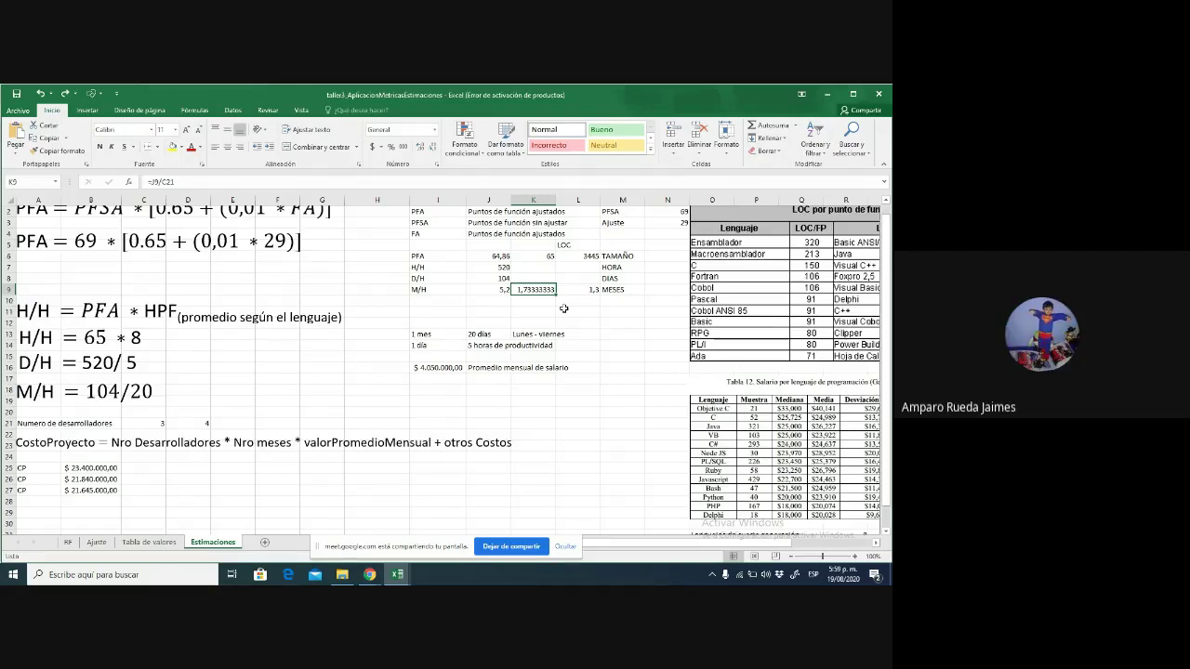
click(502, 290)
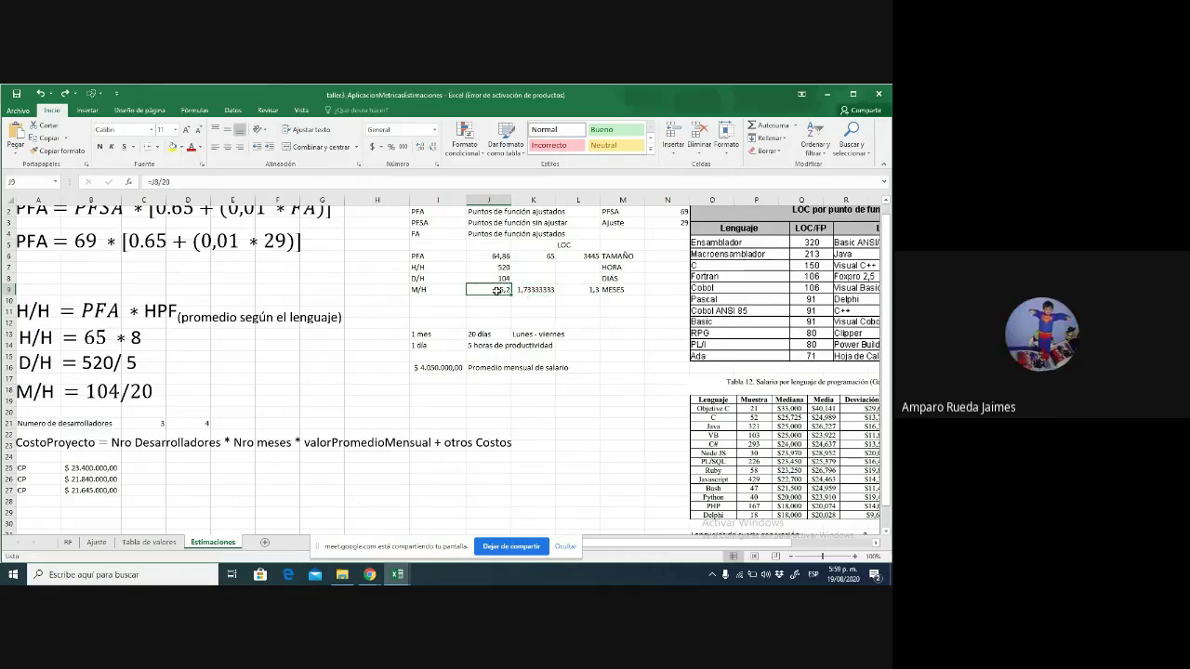
click(504, 279)
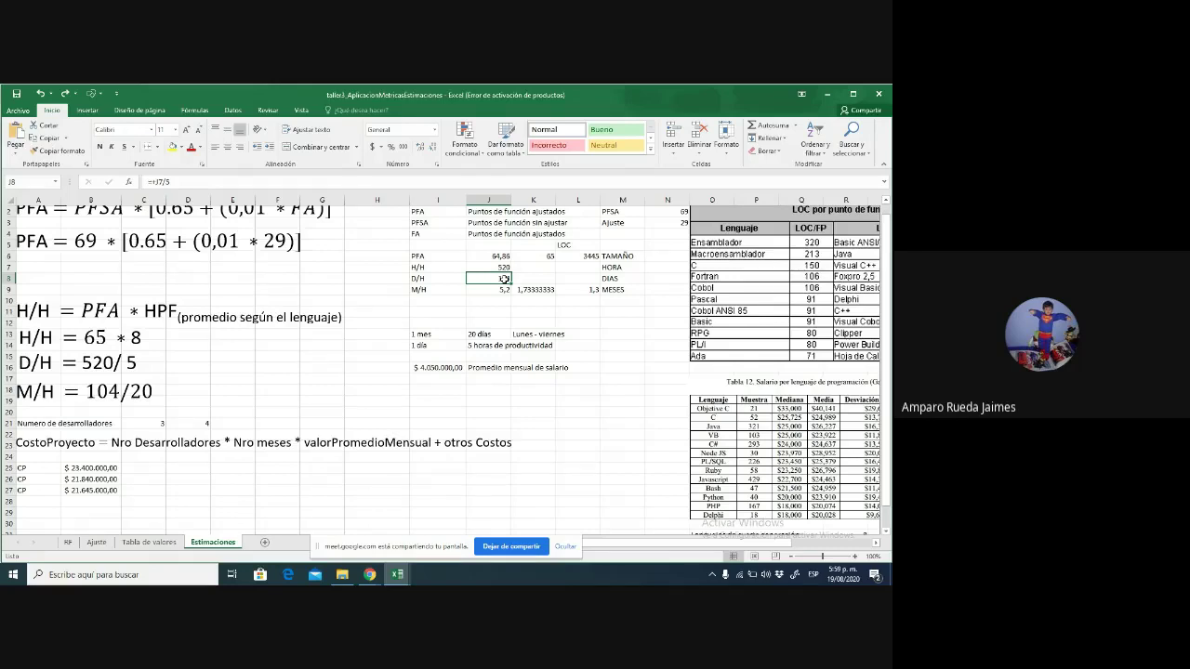
drag(504, 279, 502, 290)
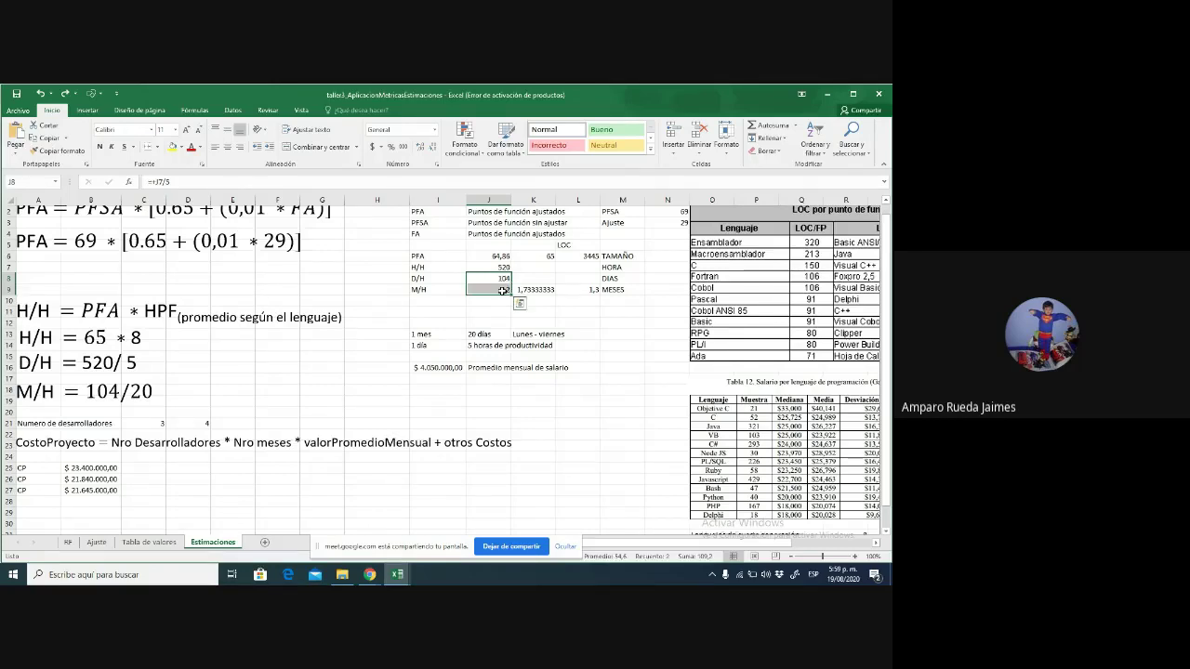
Add team sizes of 5 and 2 developers in E21 and F21 of the Numero de desarrolladores row
click(498, 290)
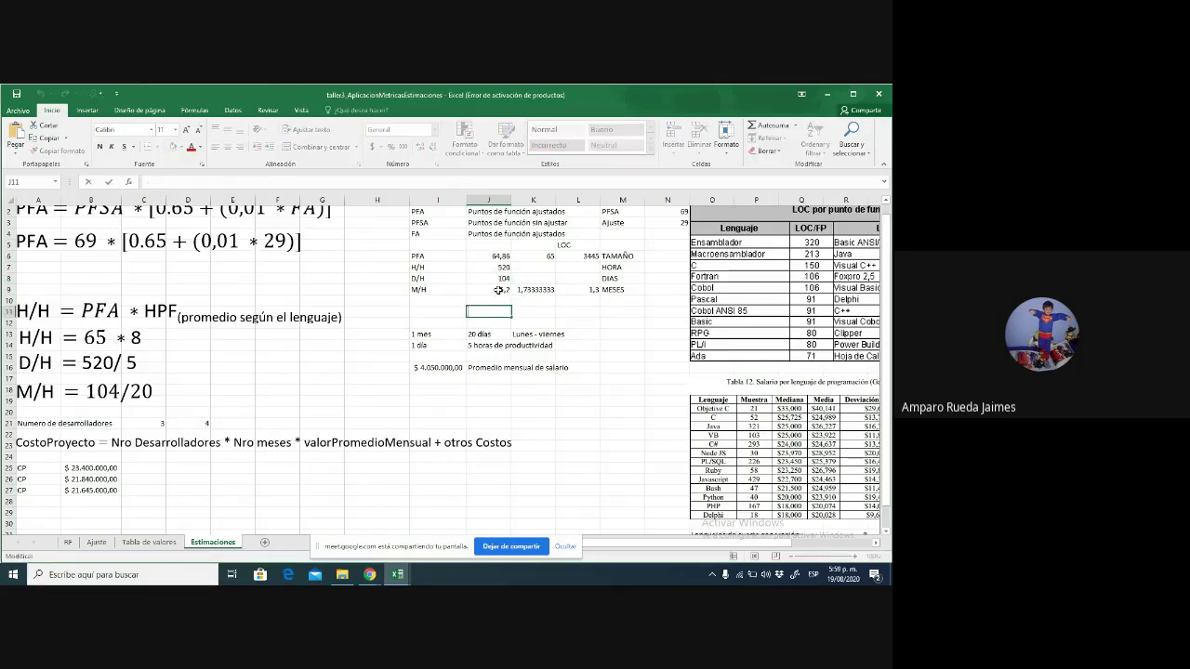
click(554, 288)
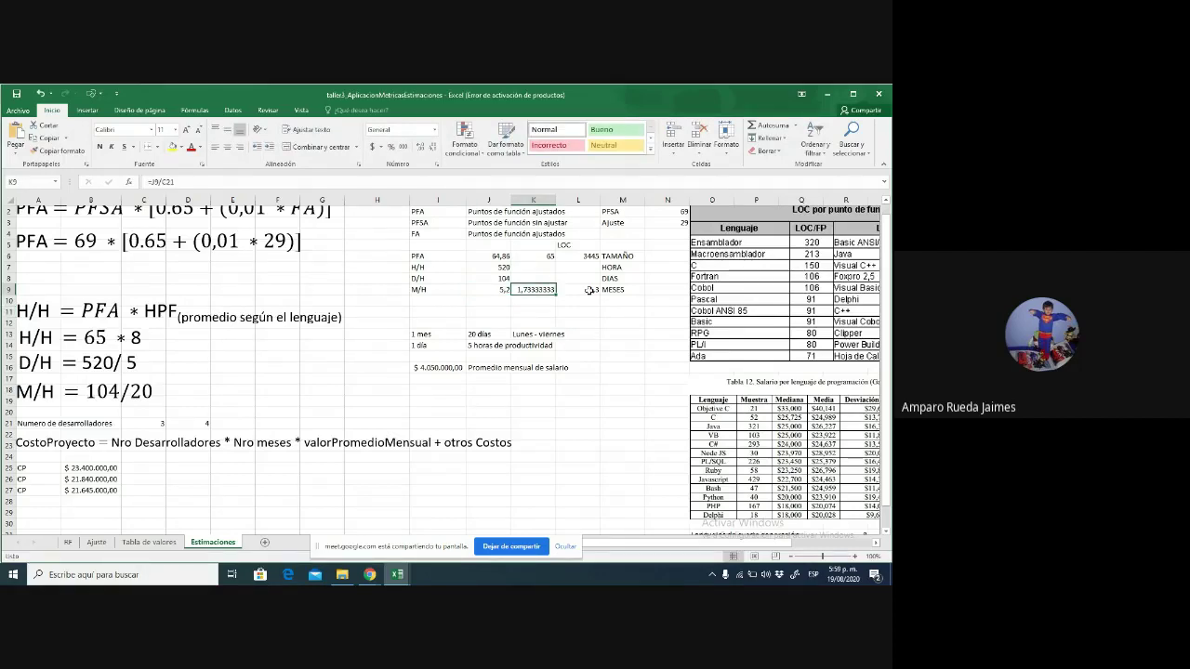
click(589, 291)
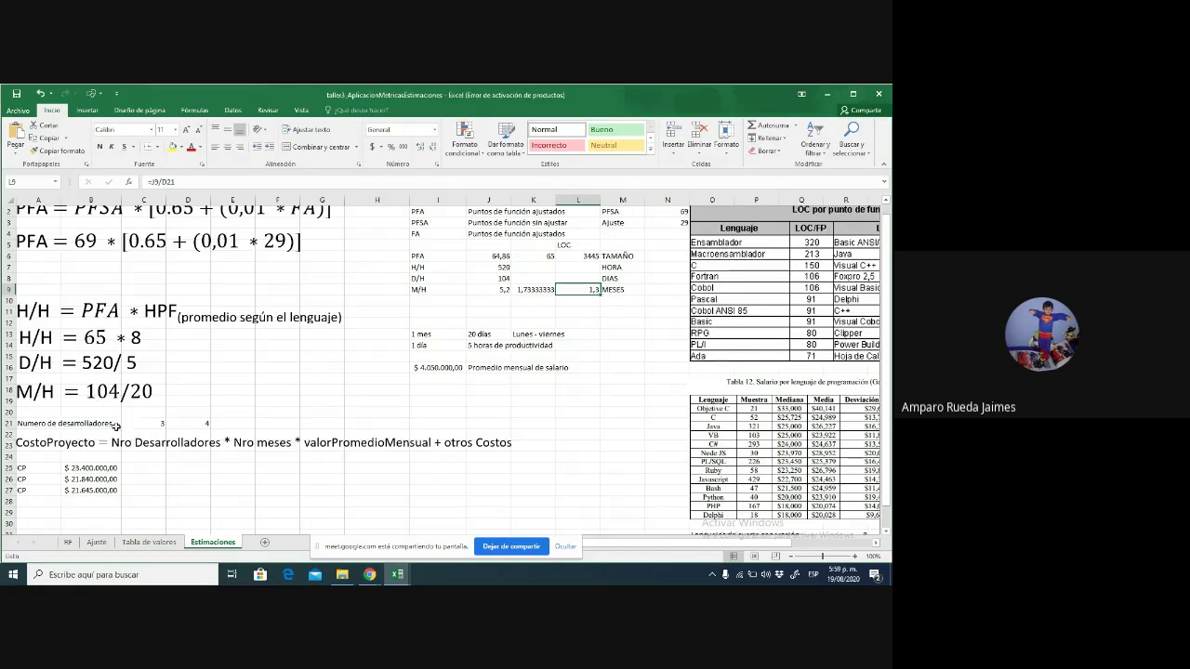
click(249, 422)
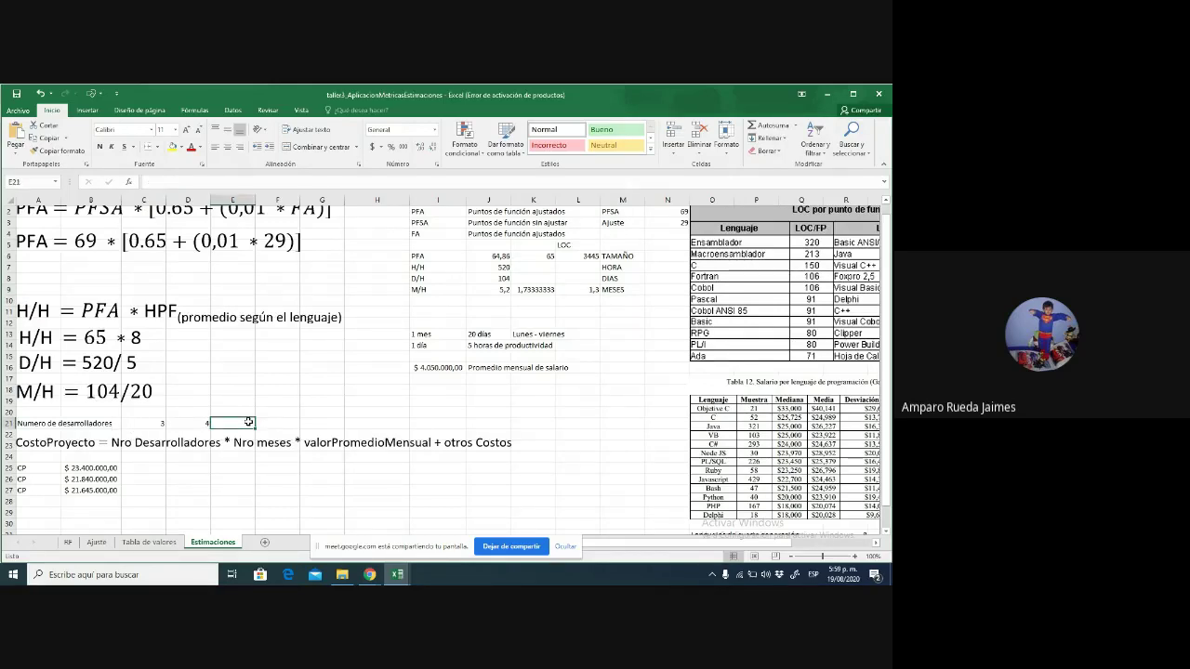
text(5)
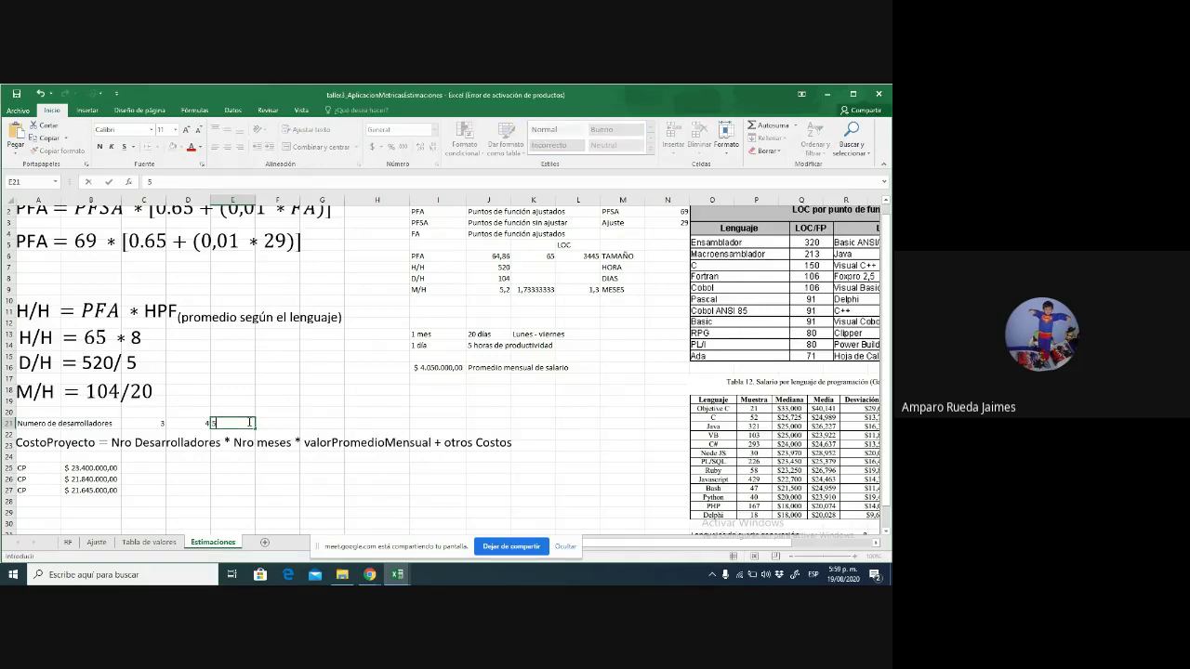
key(Tab)
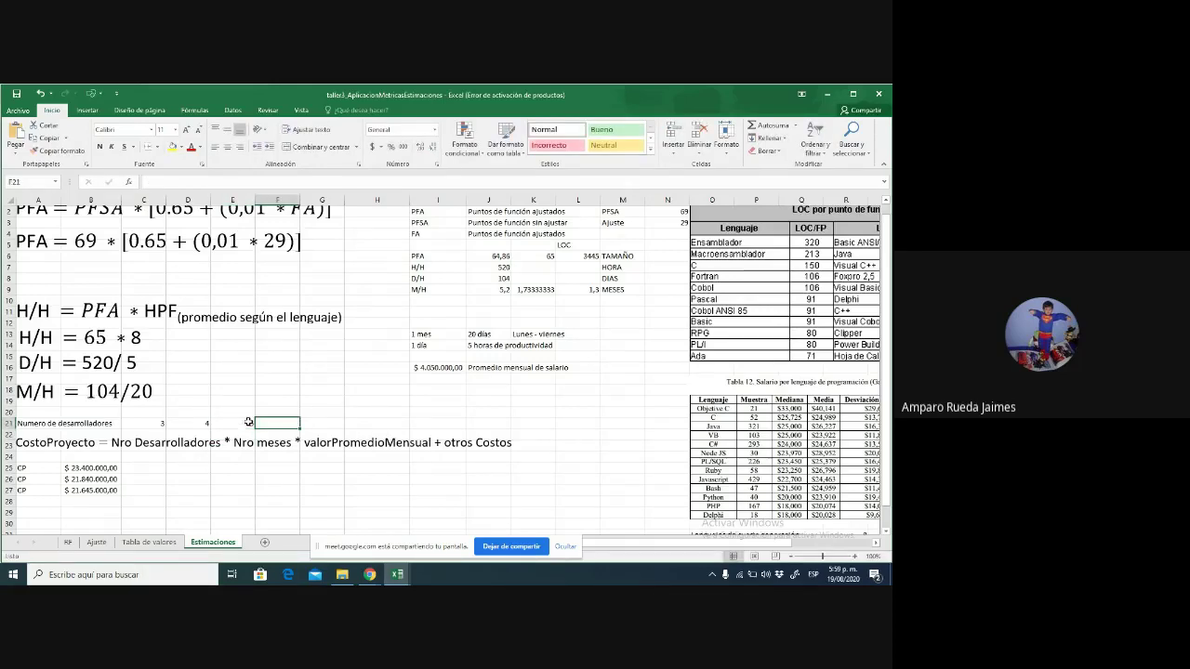
text(2)
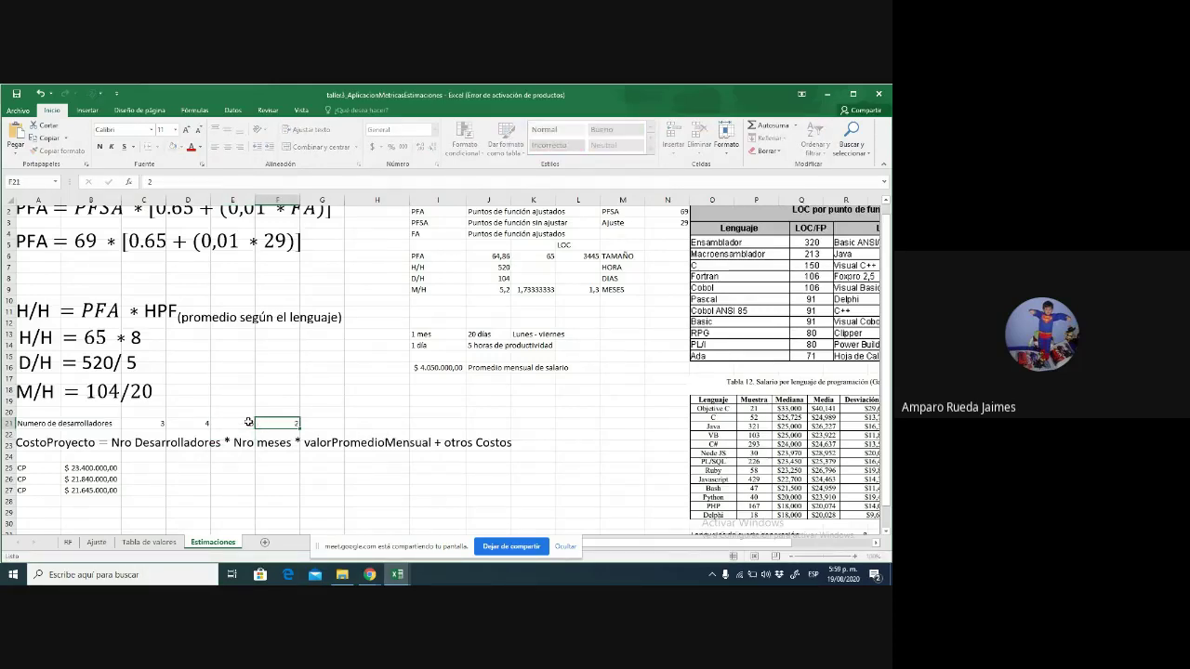
Calculate the months for five developers in K10 with the formula =J9/E21
key(Up)
key(Up)
key(Right)
key(Right)
key(Right)
key(Right)
key(Right)
key(Right)
key(Right)
key(Right)
key(Right)
key(Right)
key(Right)
key(Right)
key(Right)
key(Right)
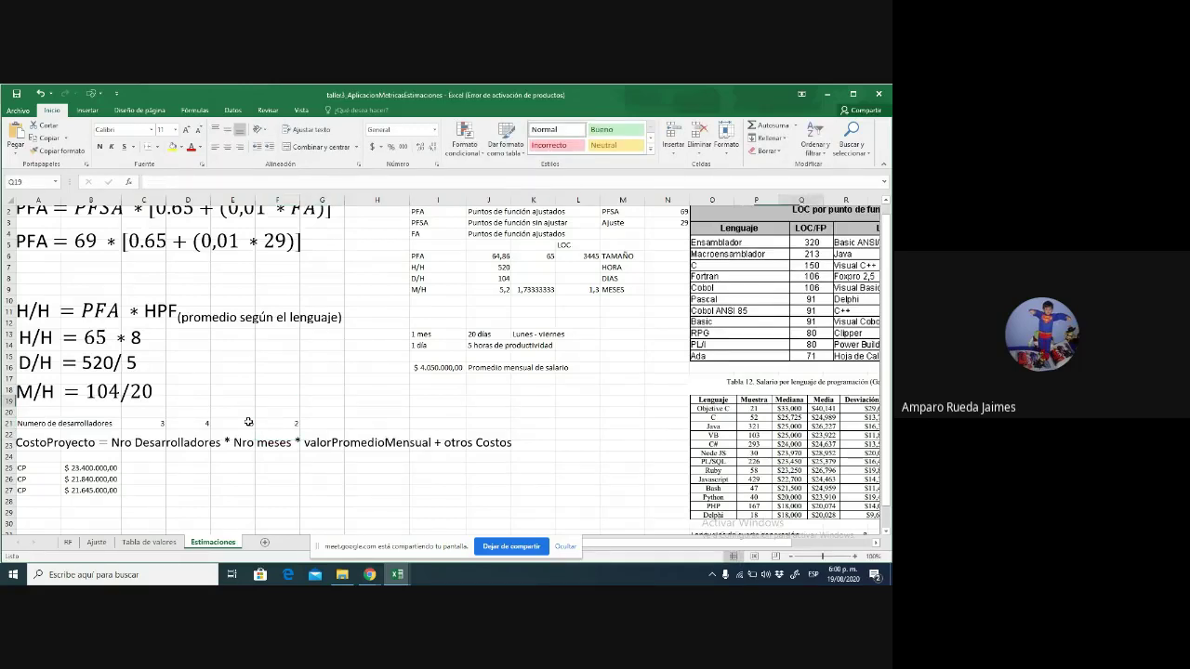
key(Up)
key(Left)
key(Left)
key(Left)
key(Left)
key(Left)
key(Left)
key(Left)
key(Left)
key(Left)
key(Left)
key(Left)
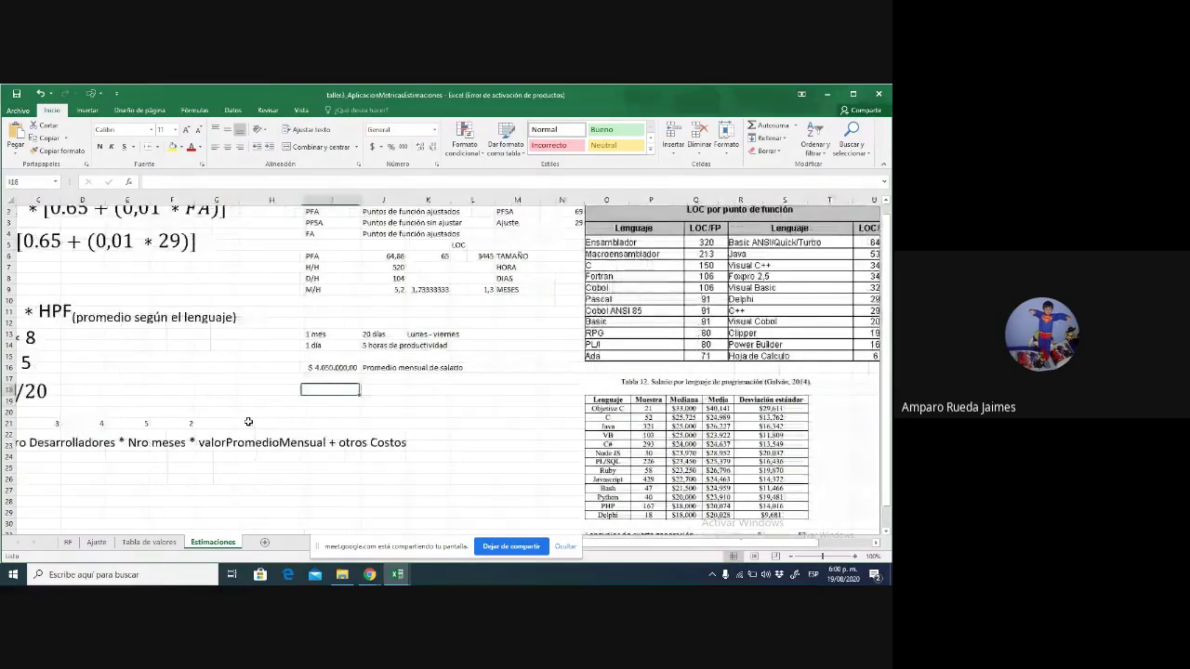
key(Up)
key(Up)
key(Up)
key(Up)
key(Up)
key(Right)
key(Right)
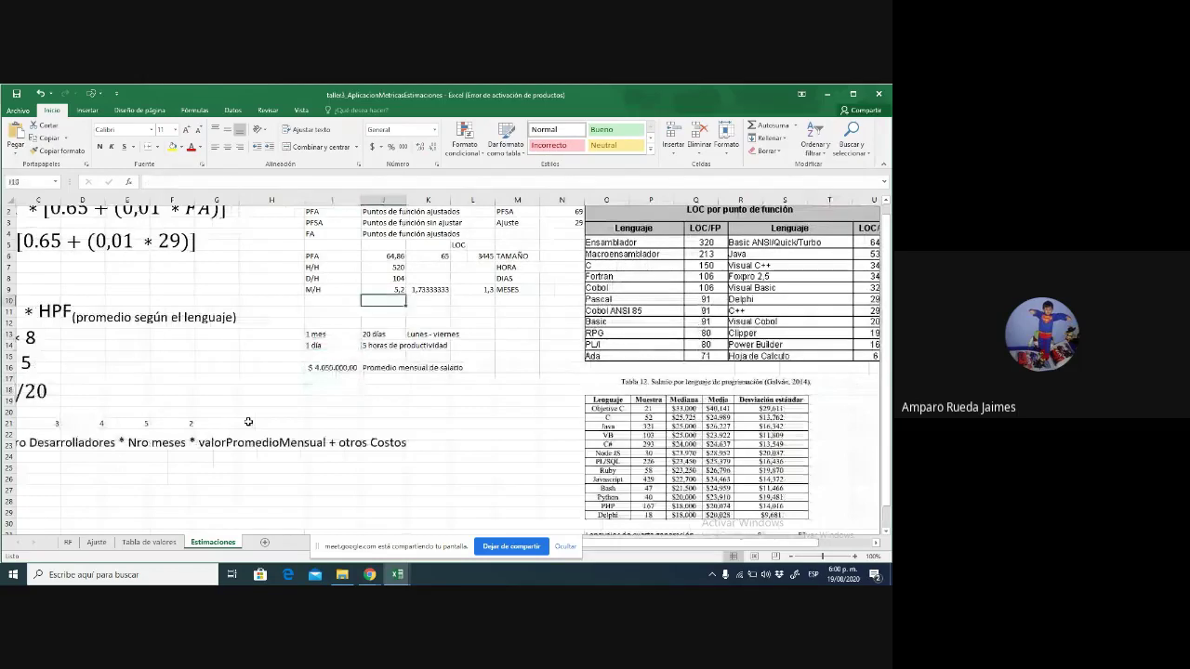
text(=)
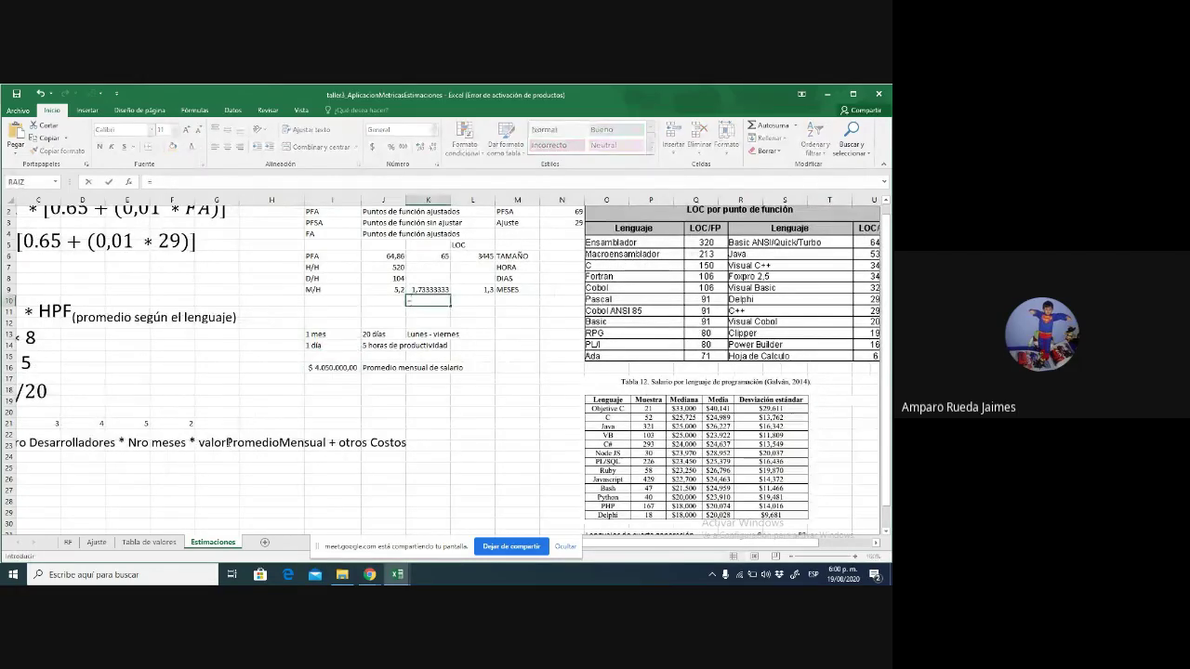
click(373, 293)
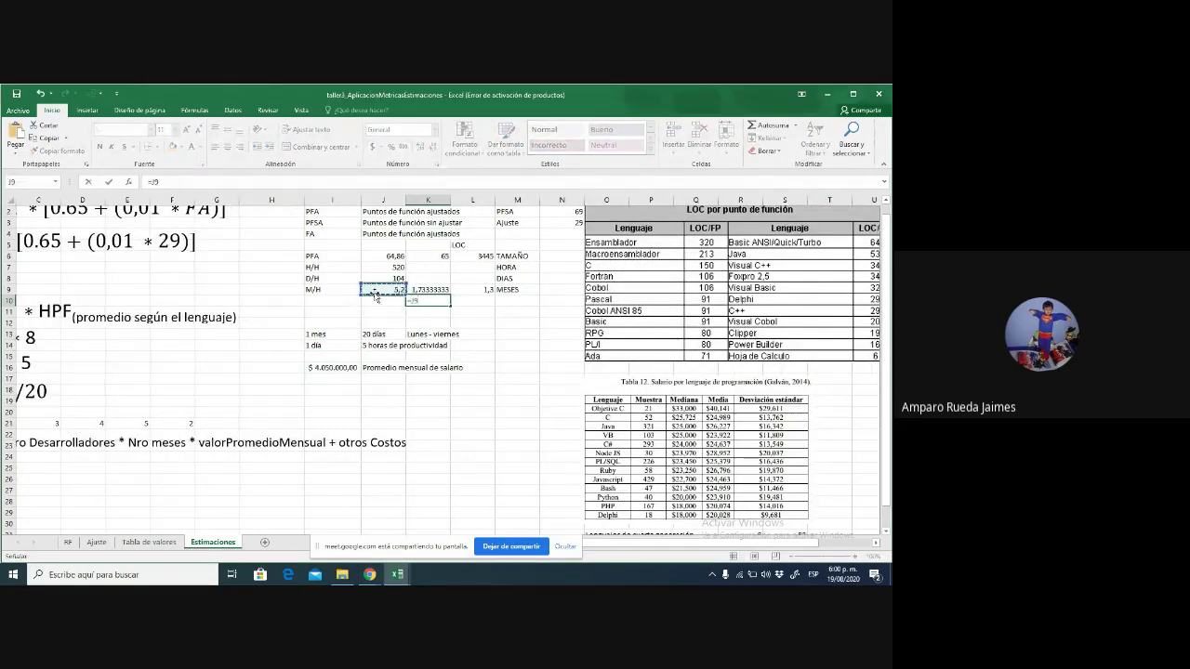
text(/)
click(143, 426)
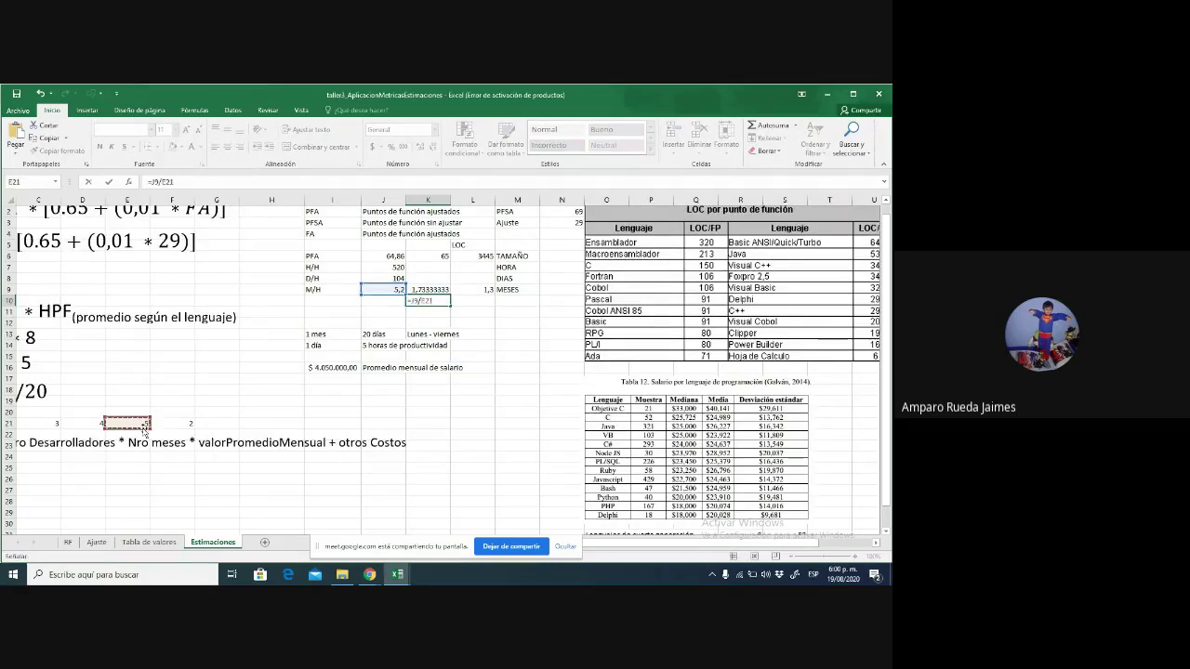
key(Return)
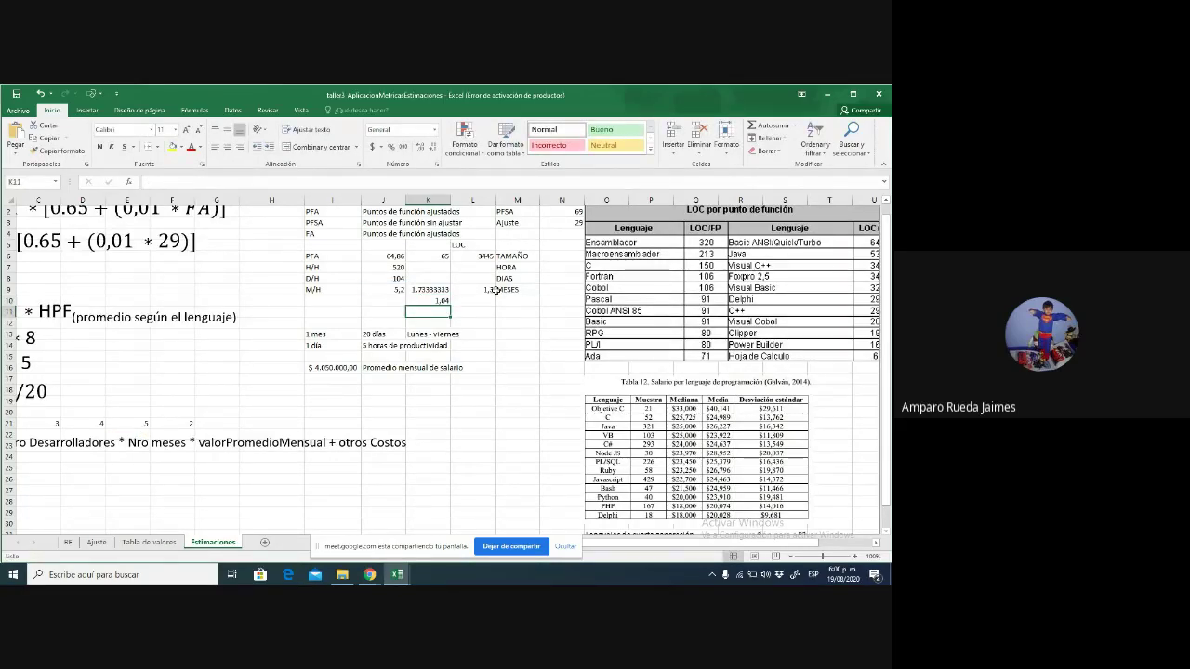
Calculate the months for two developers in L10 by dividing J9 by F21
click(489, 298)
text(=)
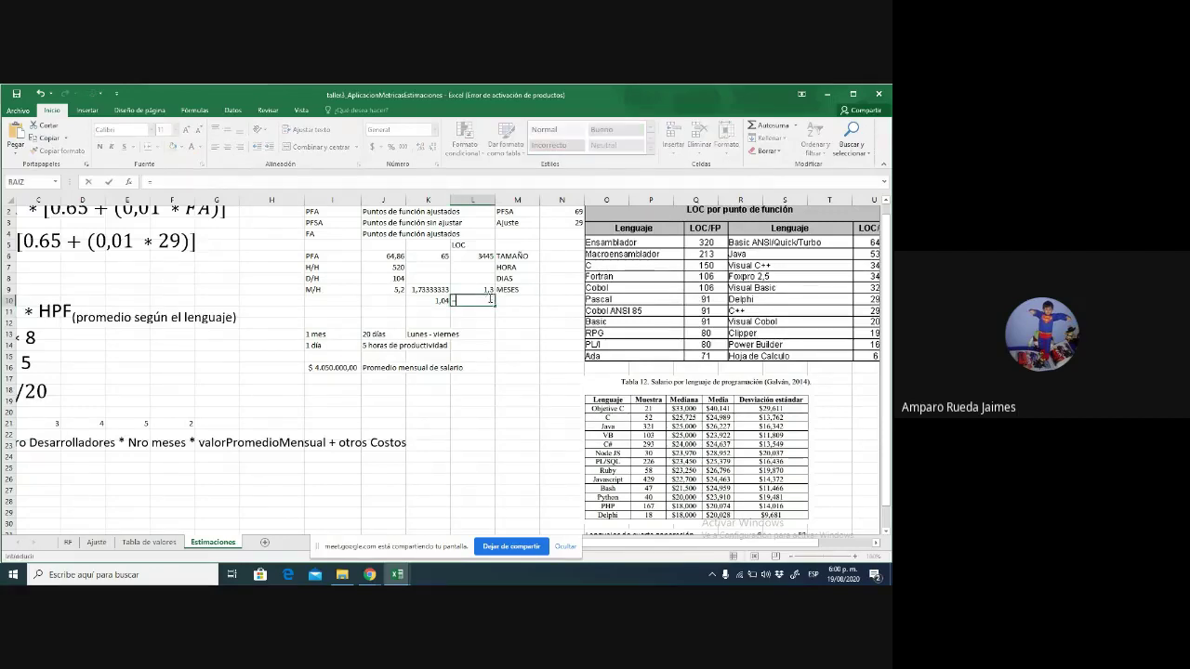
click(398, 290)
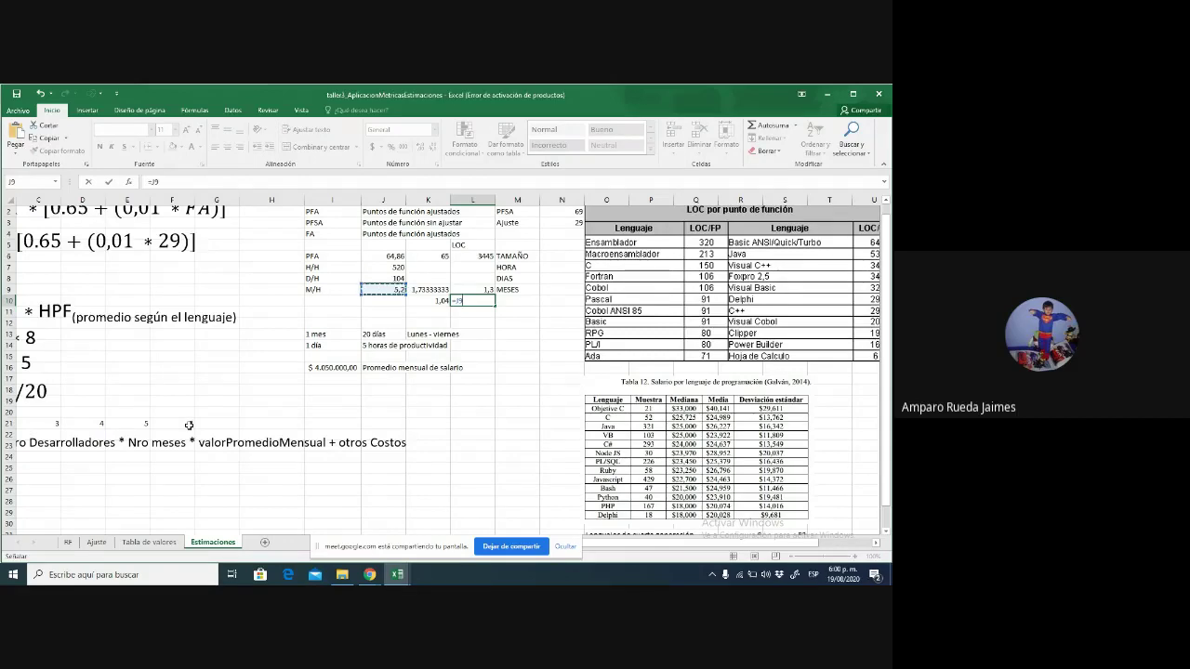
text(/)
click(170, 426)
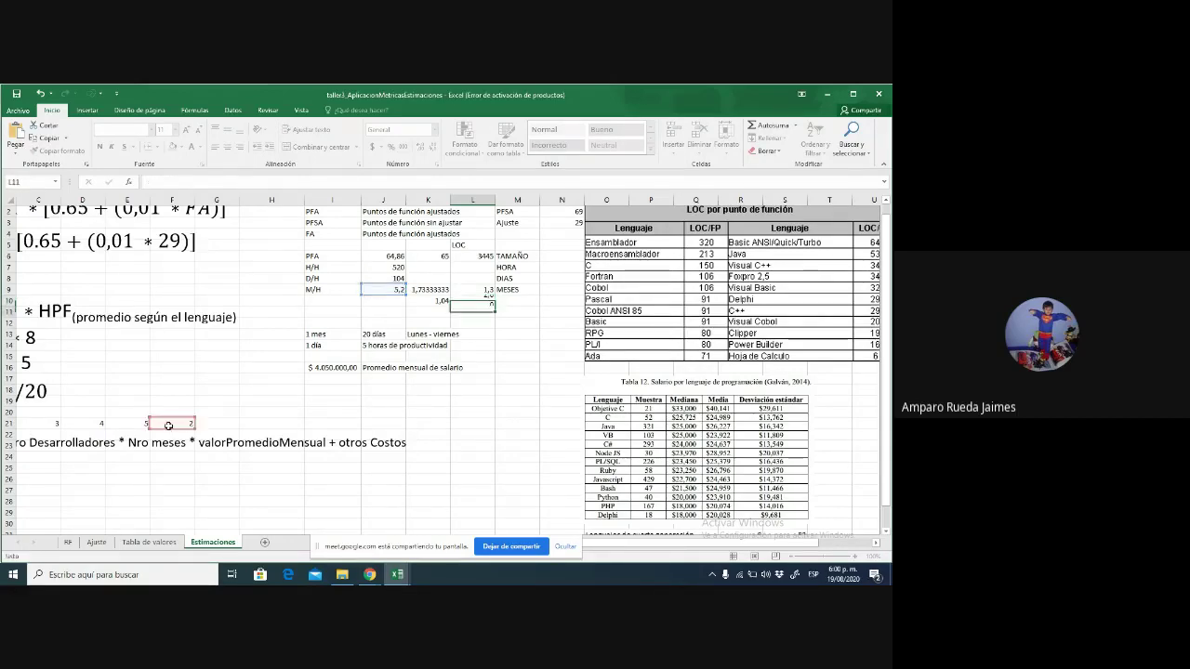
key(Return)
key(Down)
key(Down)
key(Down)
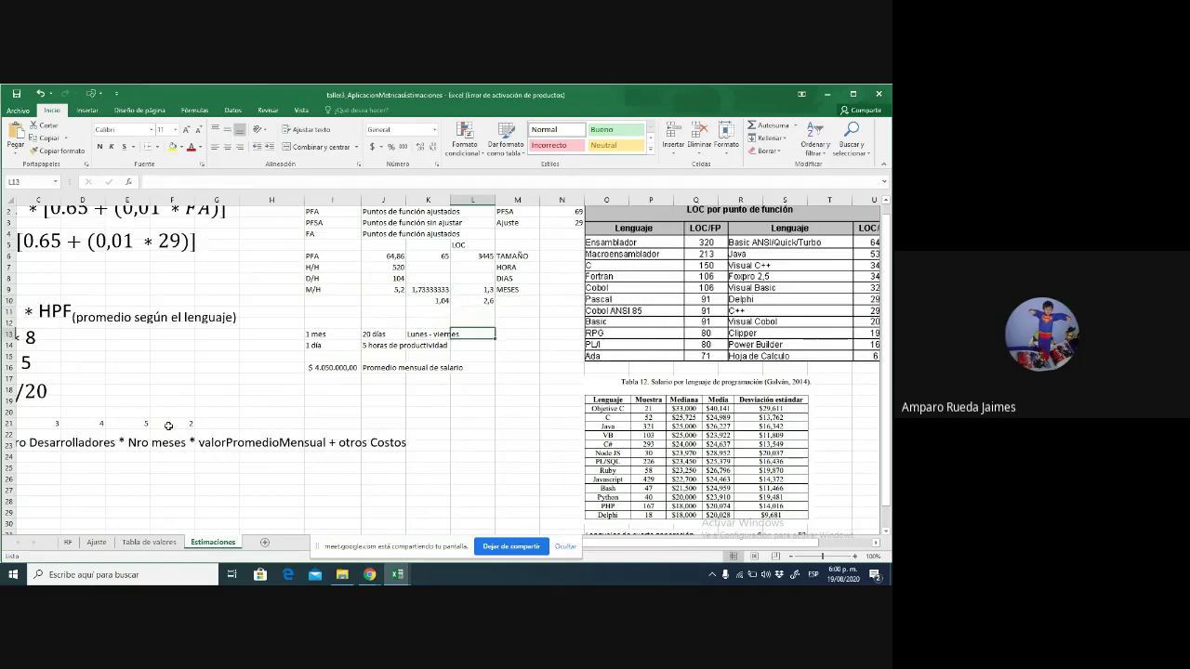
Try to fill the project cost formula from B27 down into B28, and undo the fill
click(56, 504)
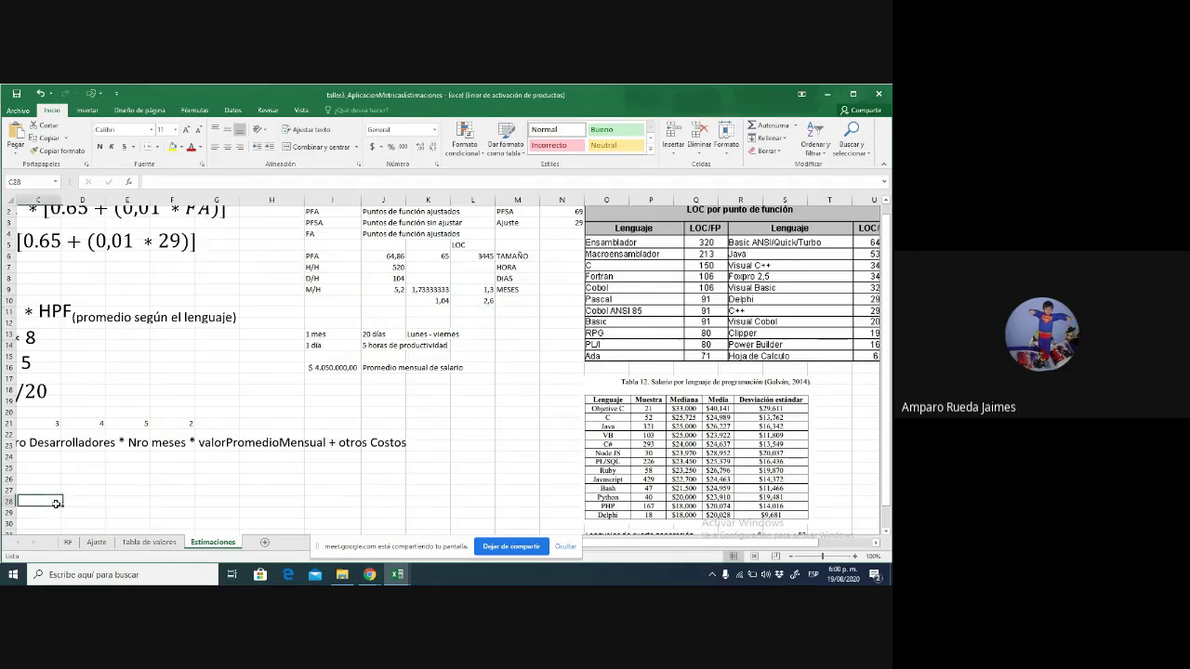
key(Left)
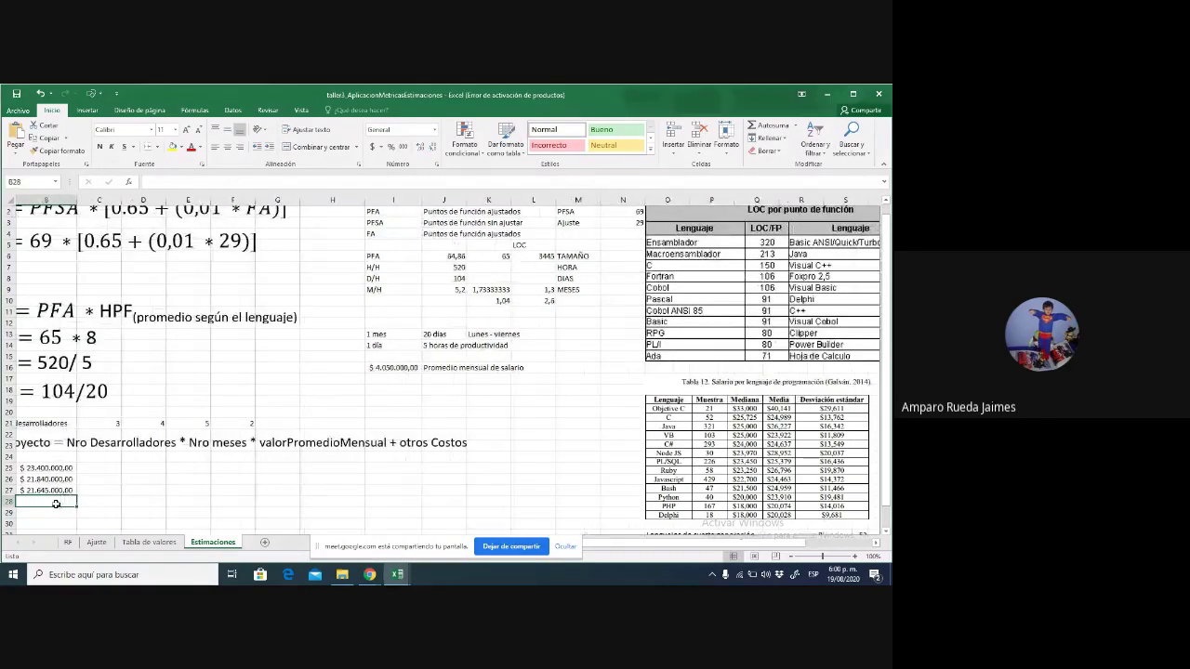
key(Up)
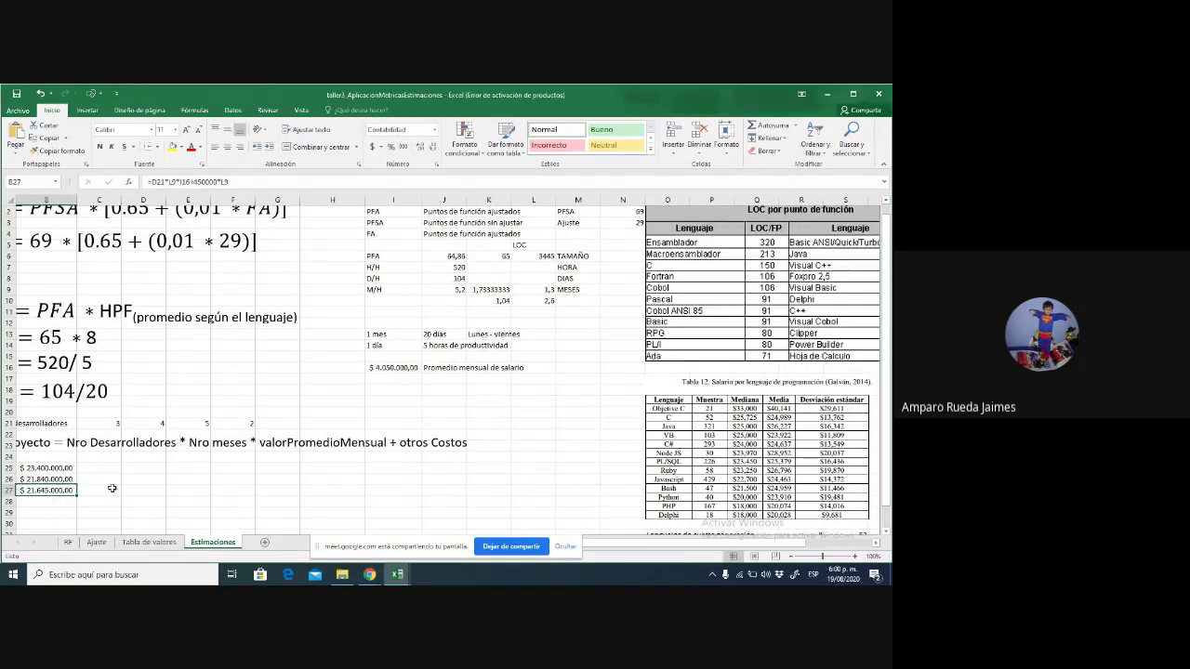
drag(76, 497, 75, 508)
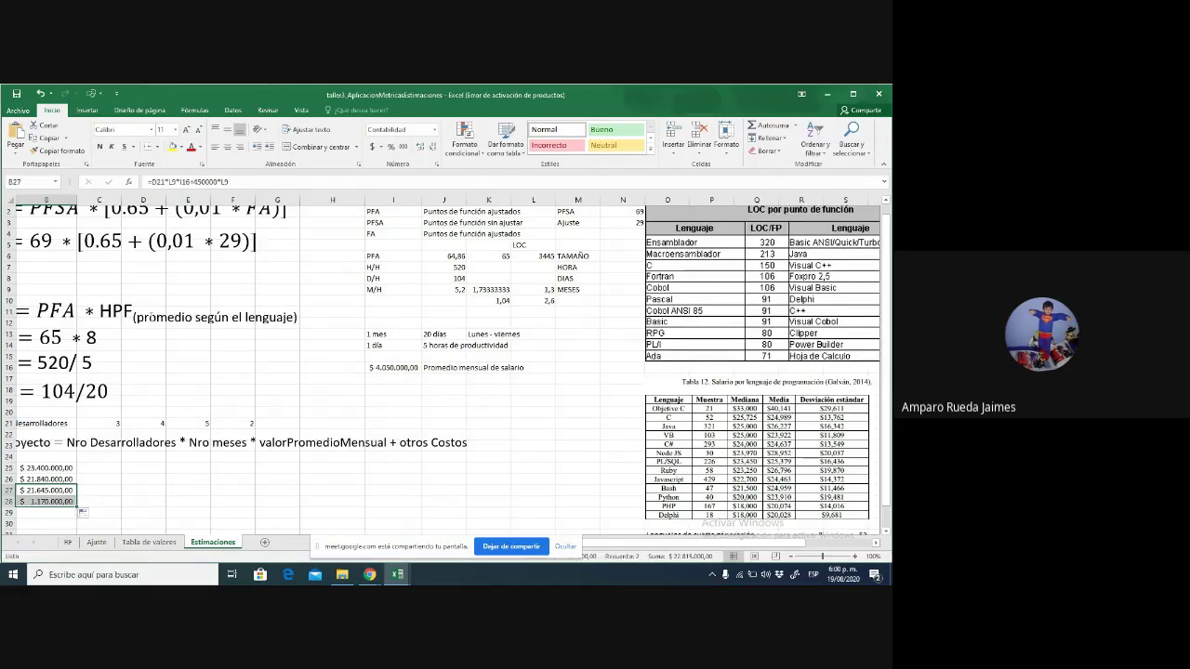
key(ctrl+z)
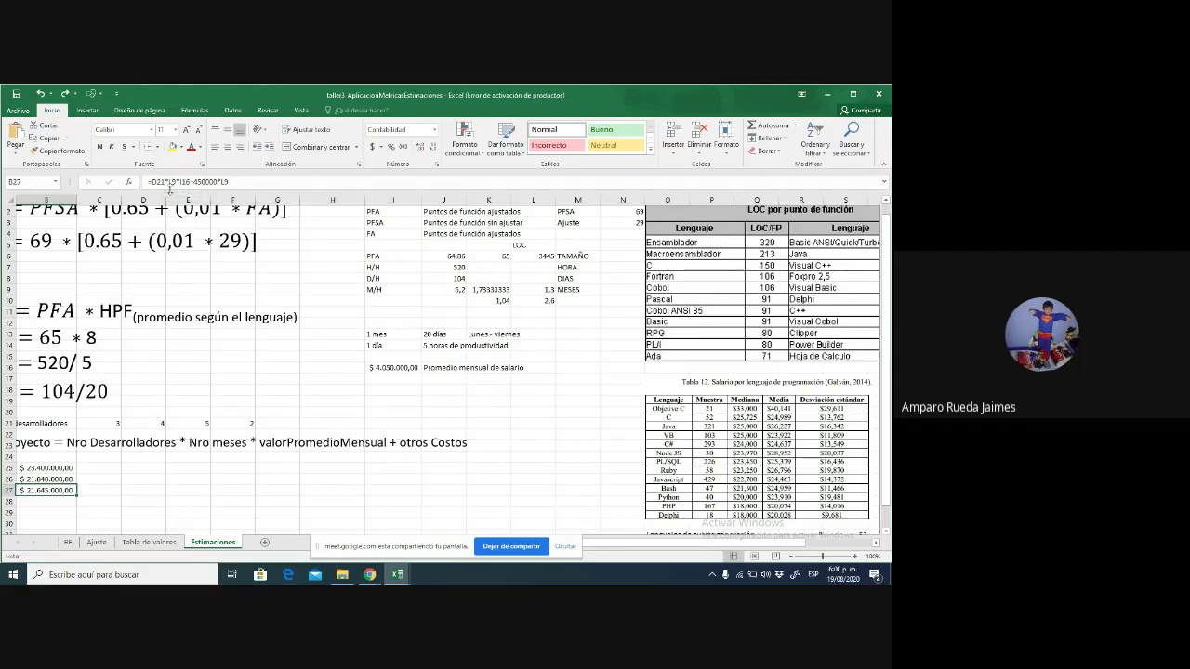
Check the cell references of the cost formula in B27 and copy the formula into B28
click(164, 182)
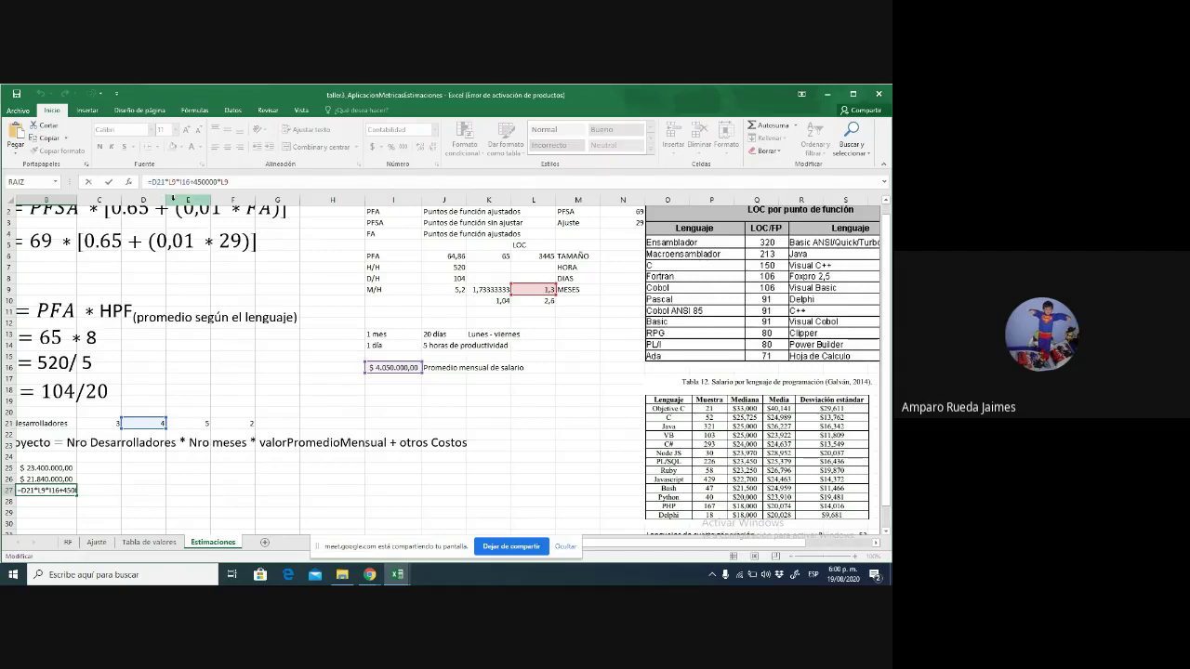
key(ctrl+Return)
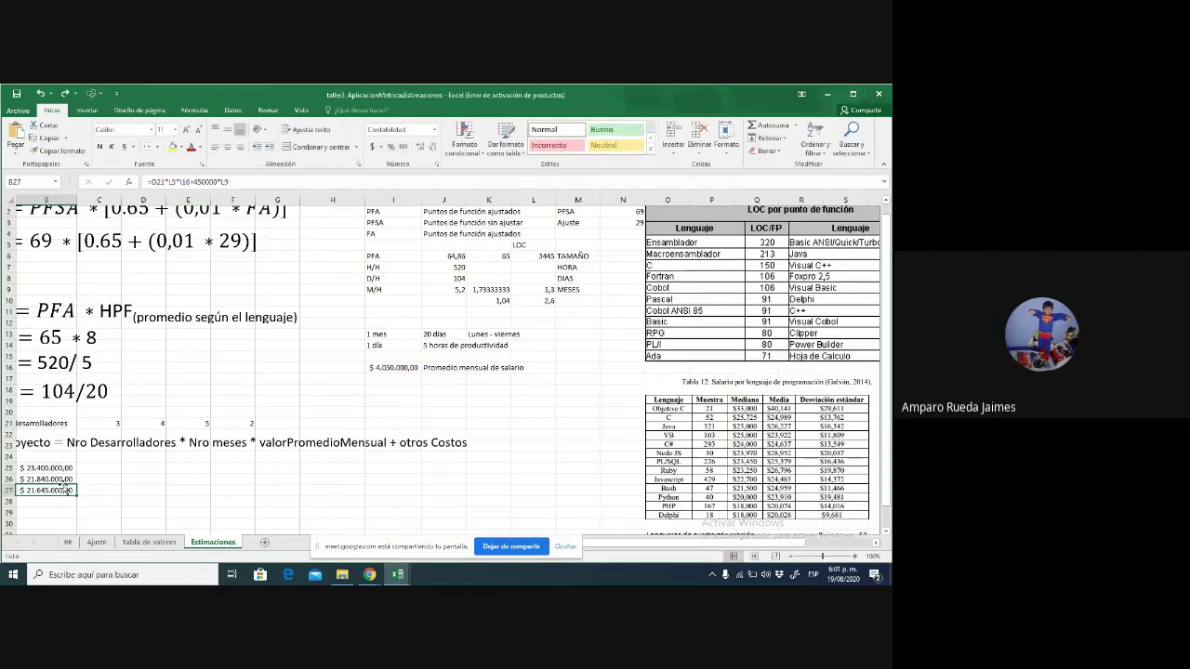
click(63, 490)
key(ctrl+c)
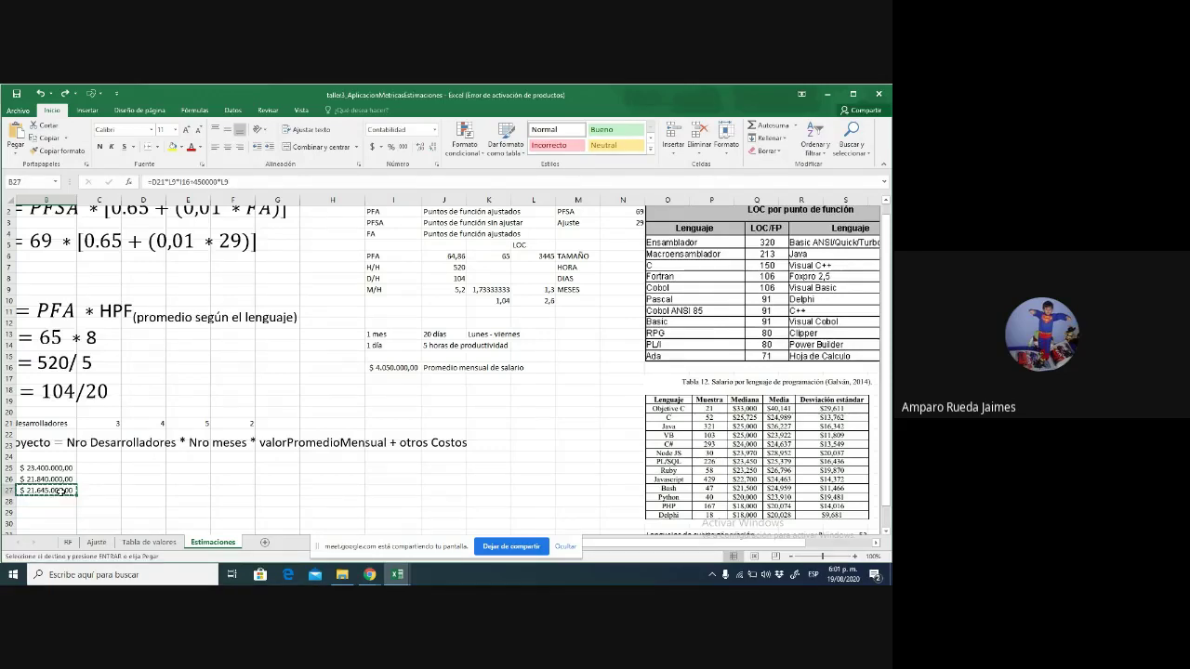
key(Down)
key(ctrl+v)
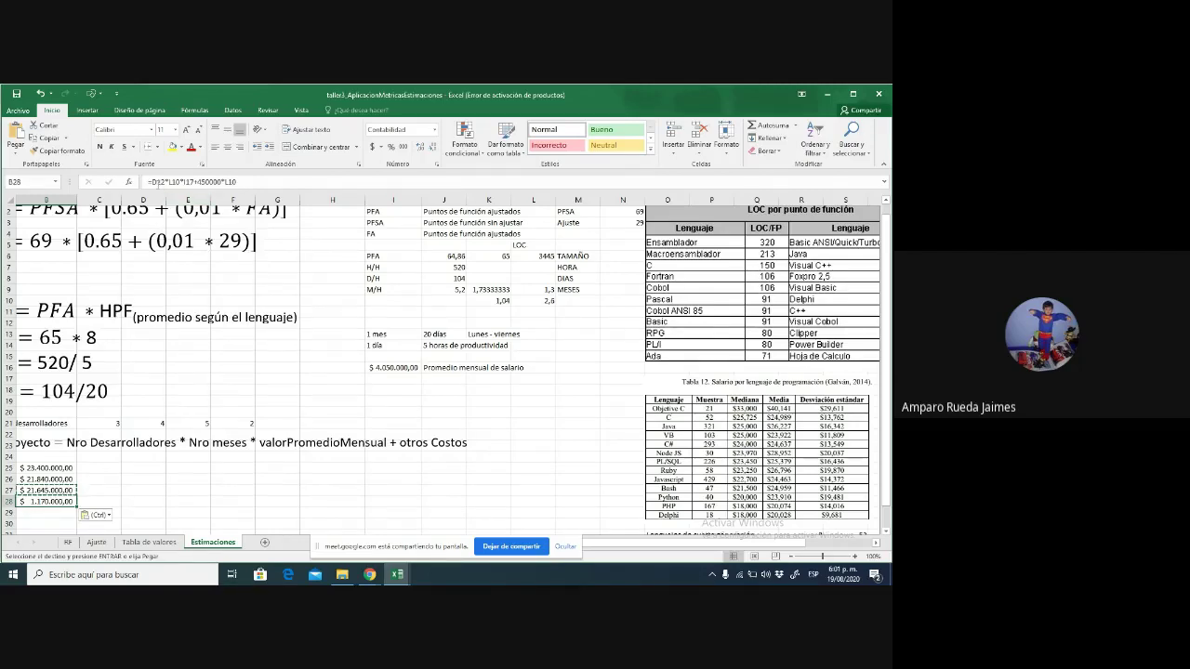
Change the developer-count reference in B28's cost formula to E21
click(155, 182)
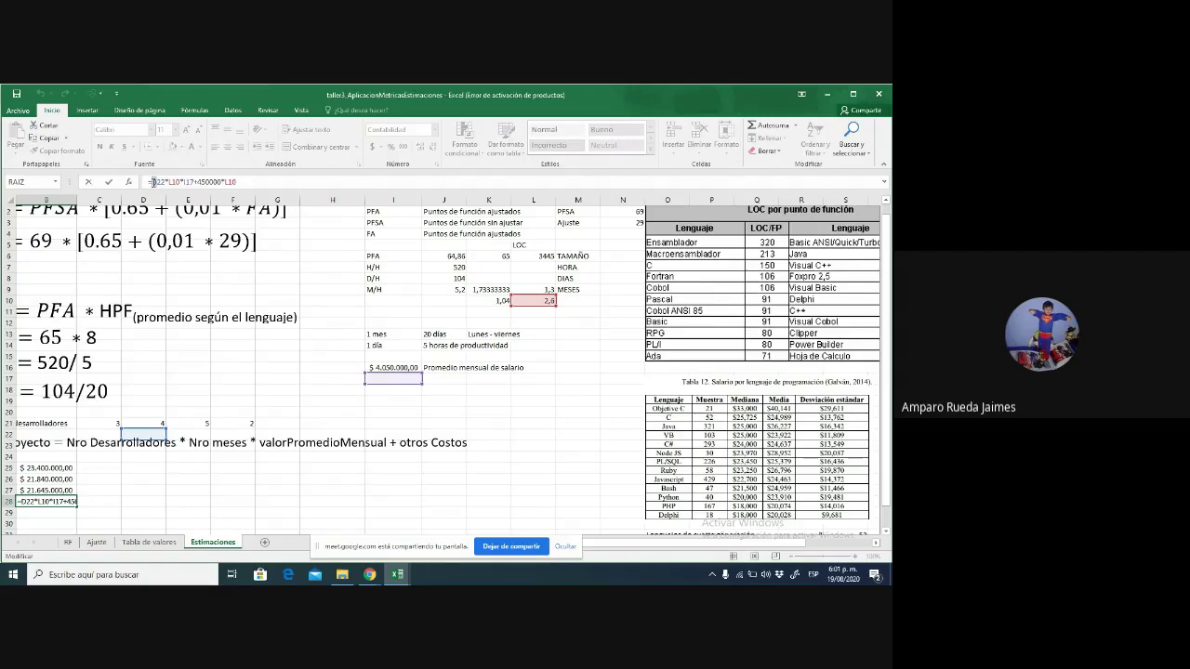
key(BackSpace)
text(E)
click(153, 182)
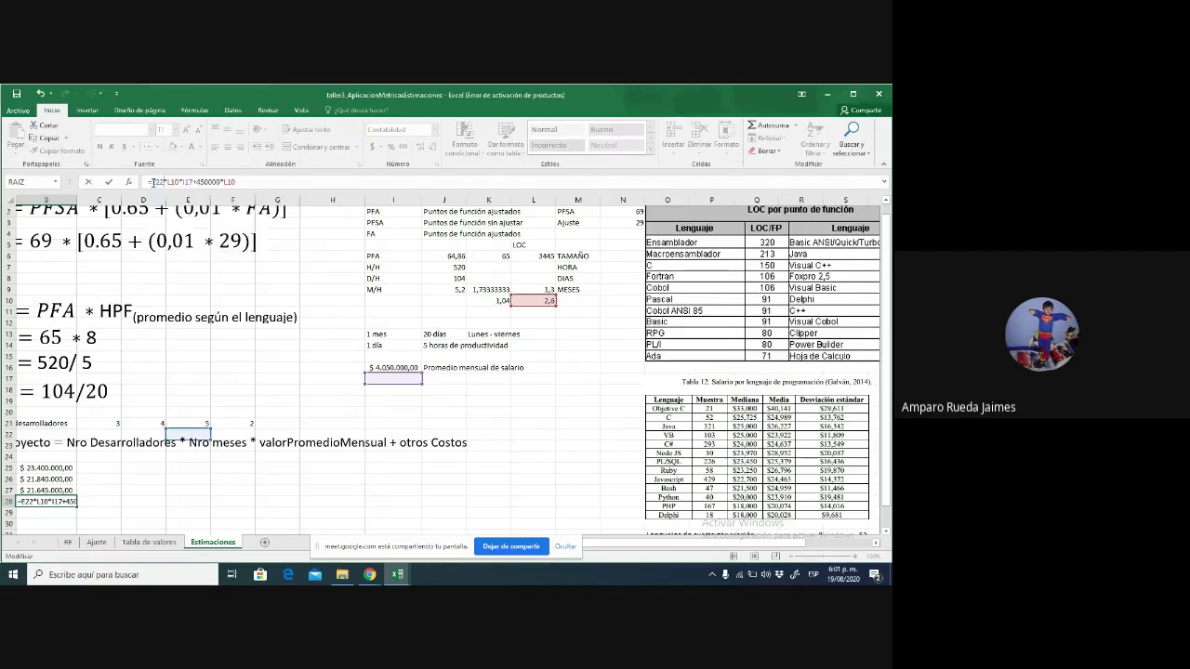
key(BackSpace)
text(1)
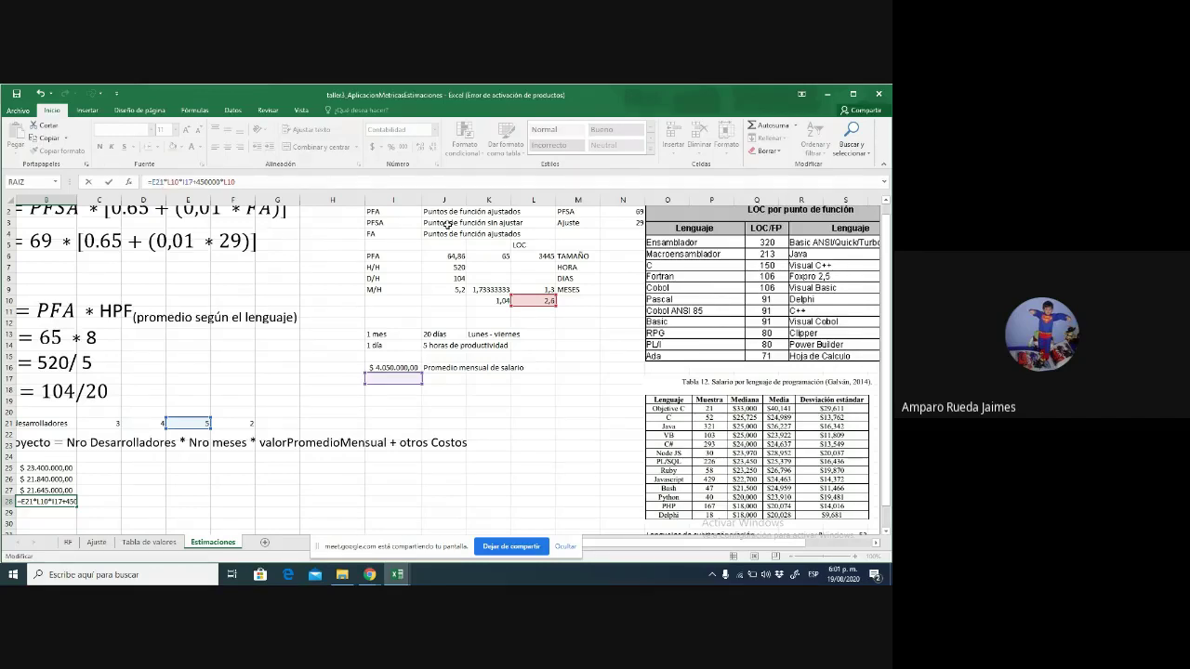
click(503, 301)
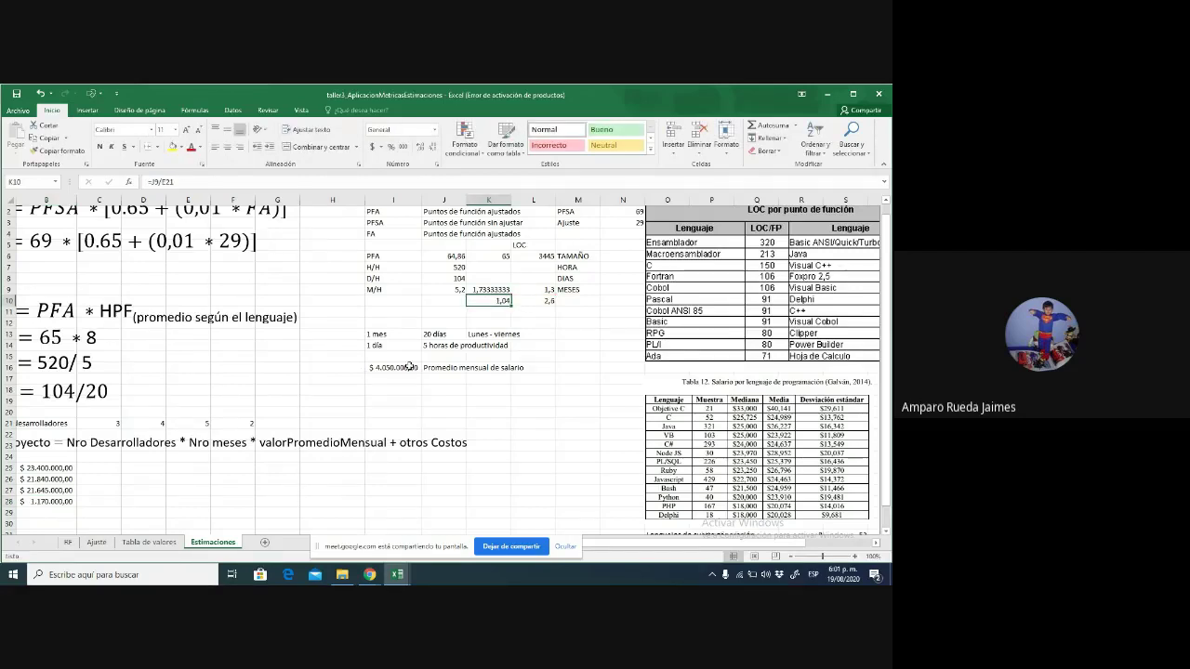
Change the first months reference in B28's cost formula to K10
click(51, 500)
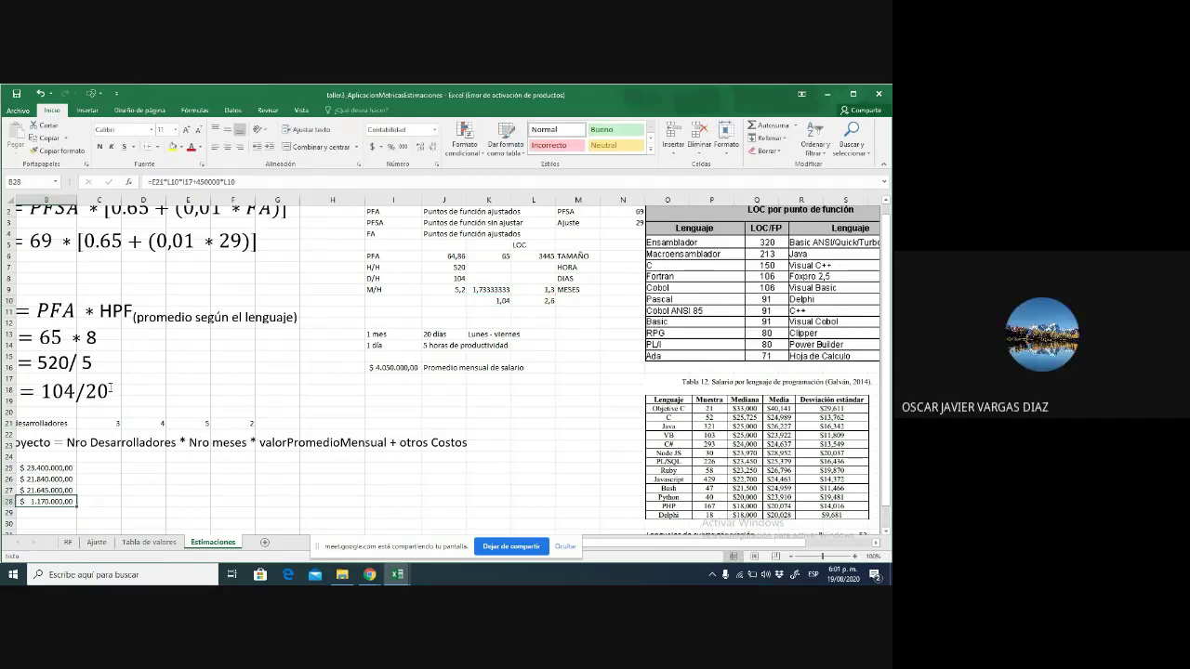
click(172, 182)
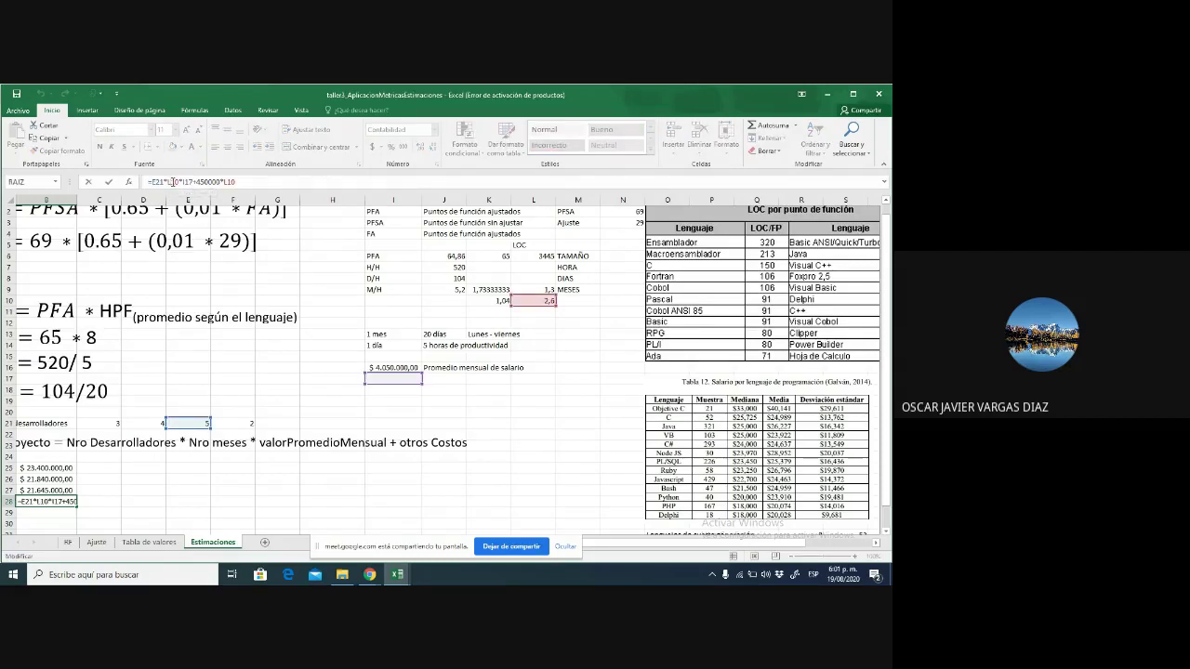
key(BackSpace)
text(K)
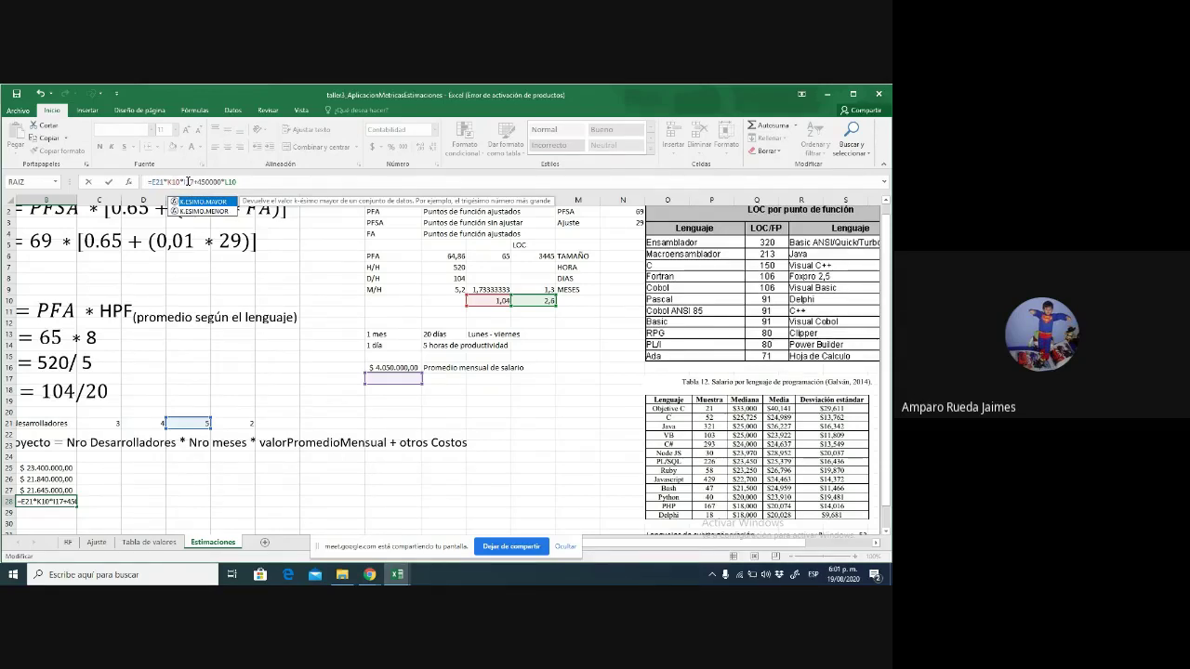
click(380, 367)
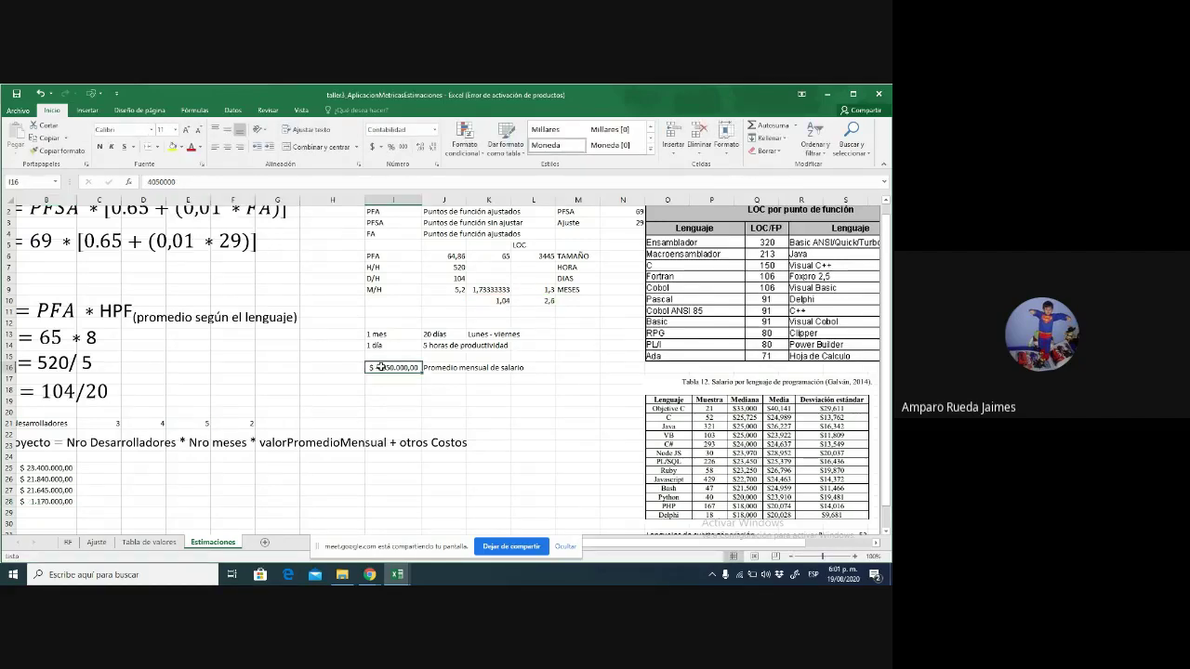
Change the average monthly salary reference in B28's cost formula to I16
click(74, 501)
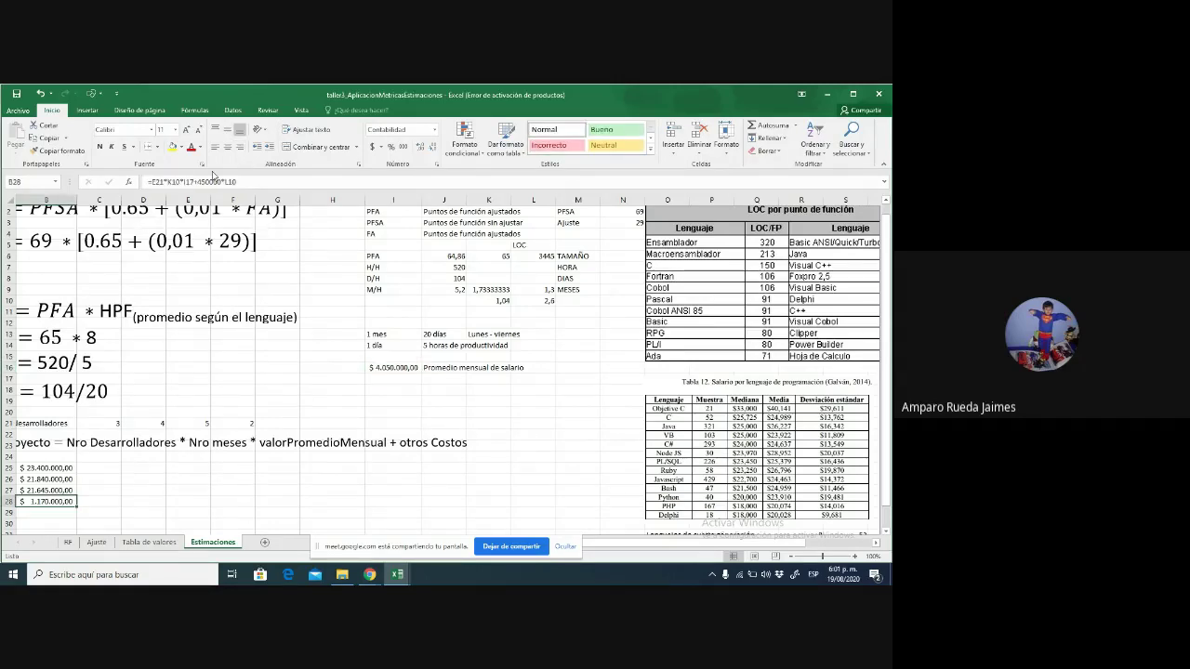
click(205, 184)
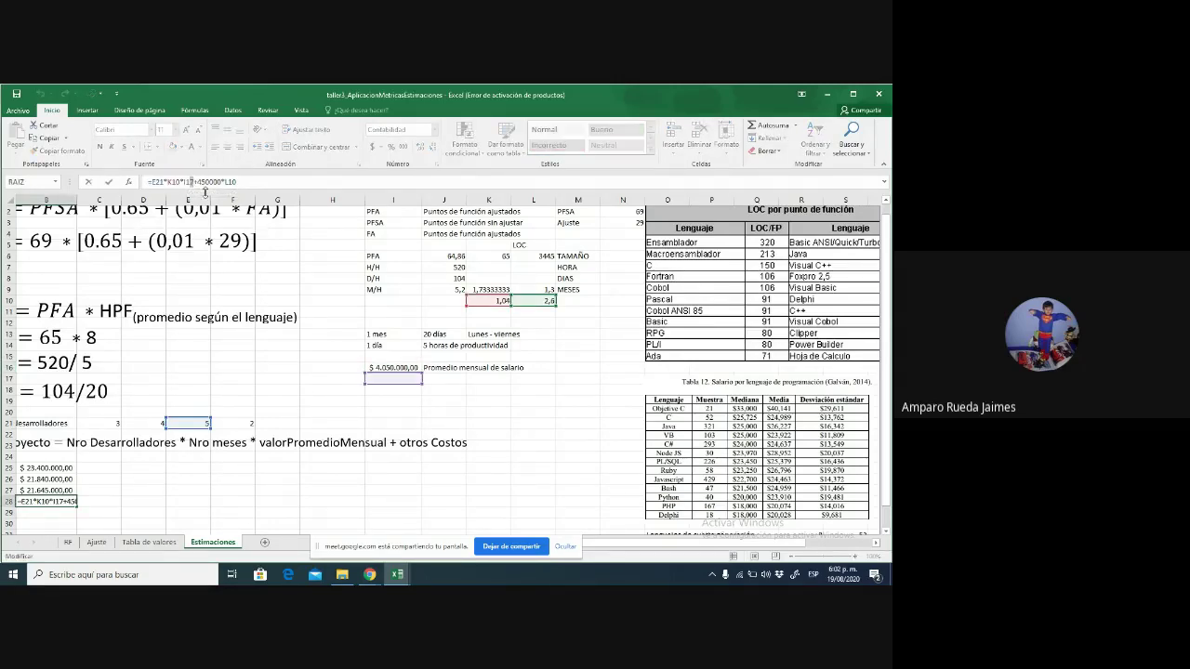
key(Return)
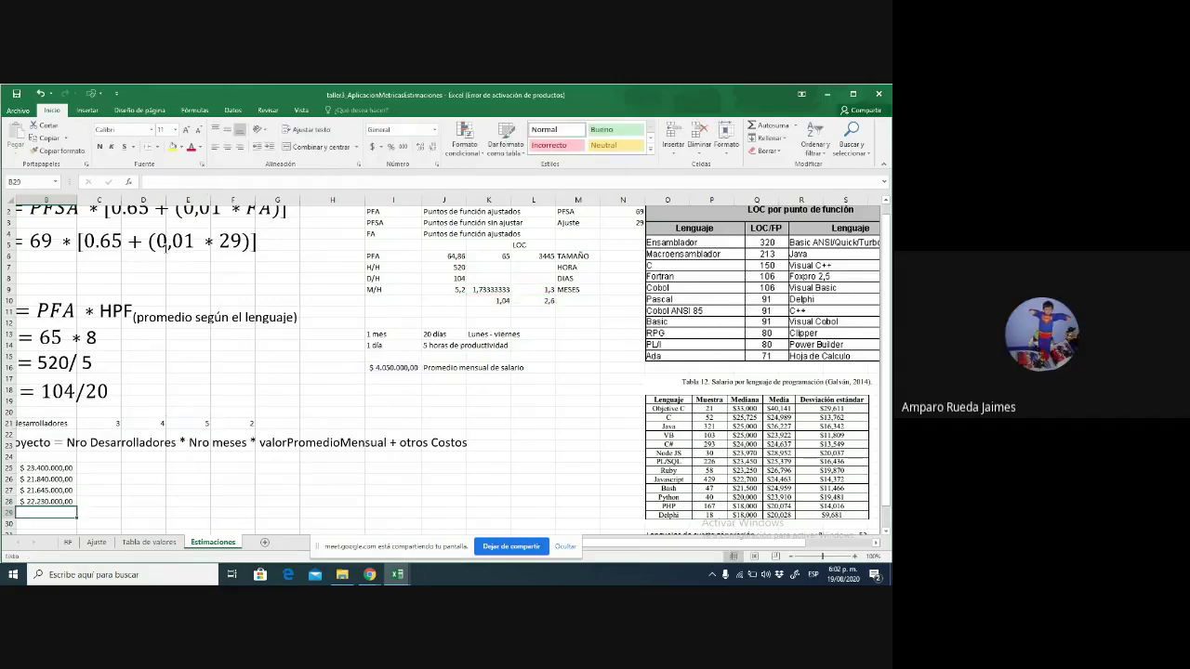
click(71, 503)
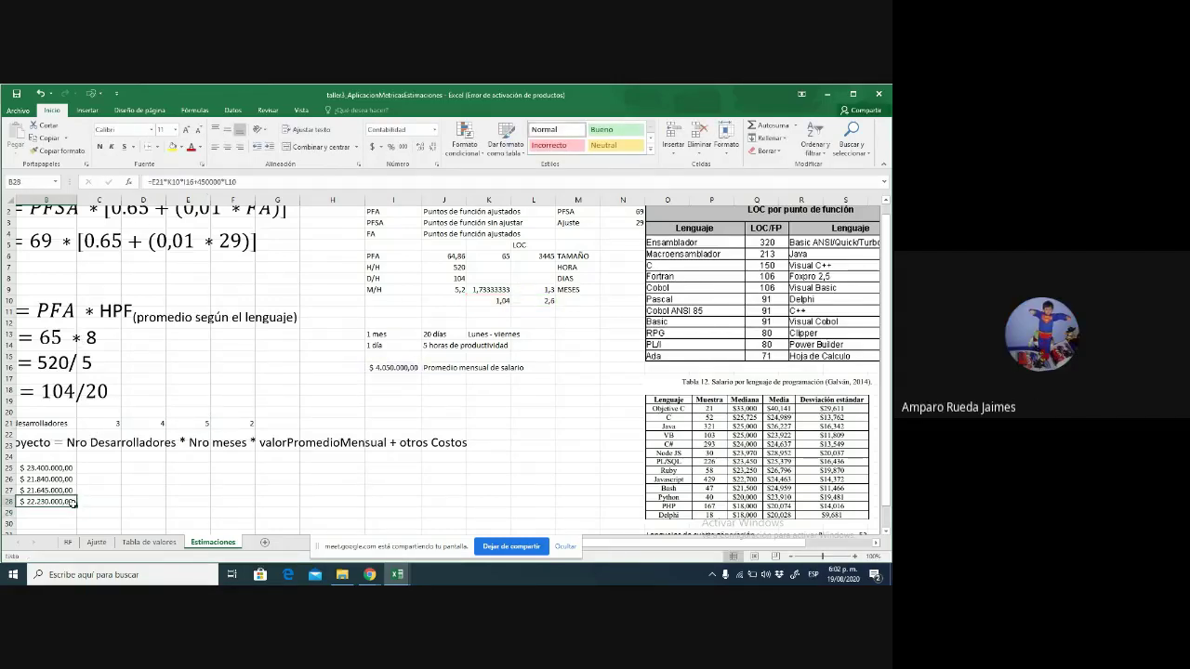
Change the months reference that multiplies 450000 in B28's cost formula to K10
click(205, 424)
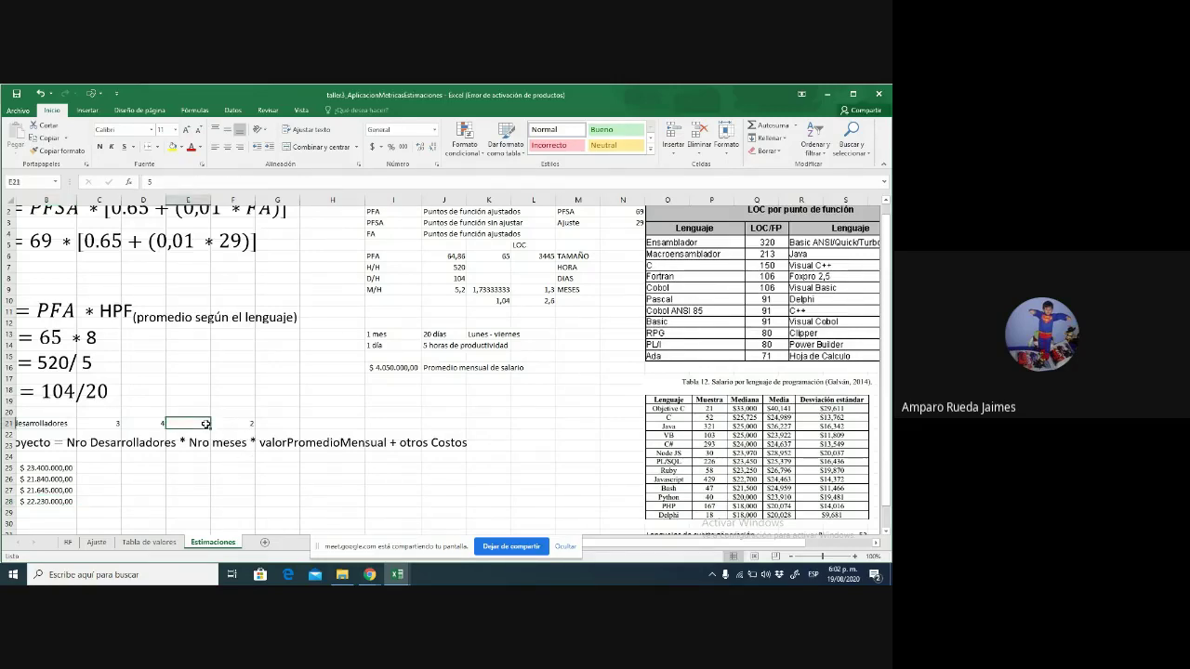
click(56, 502)
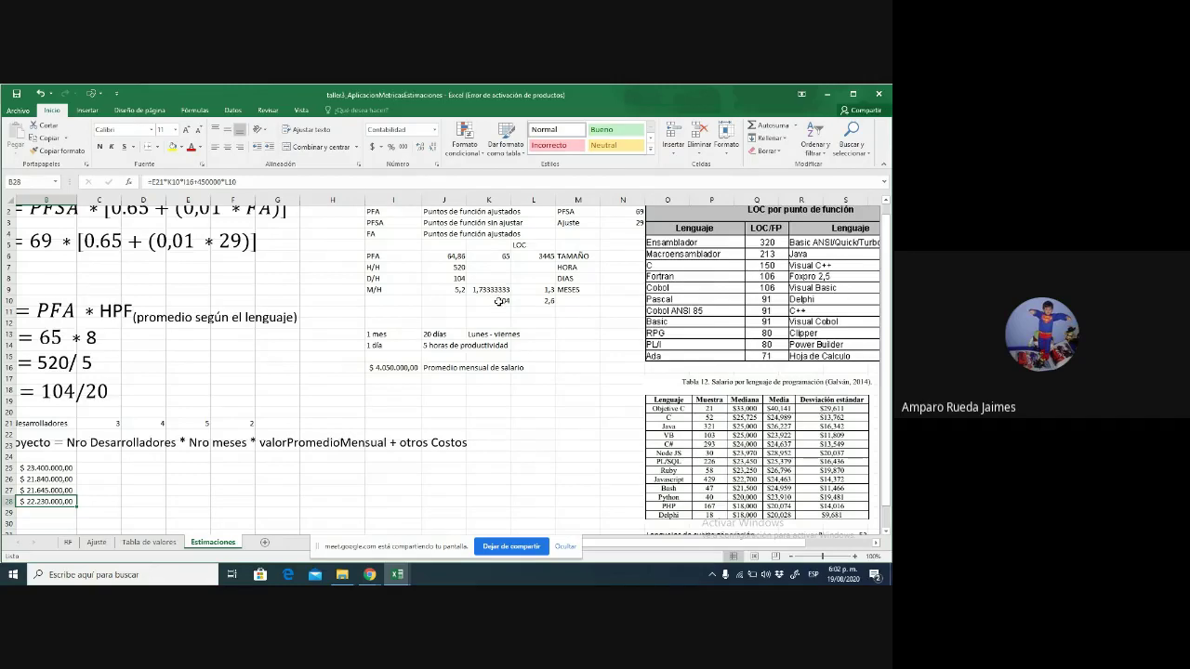
click(230, 181)
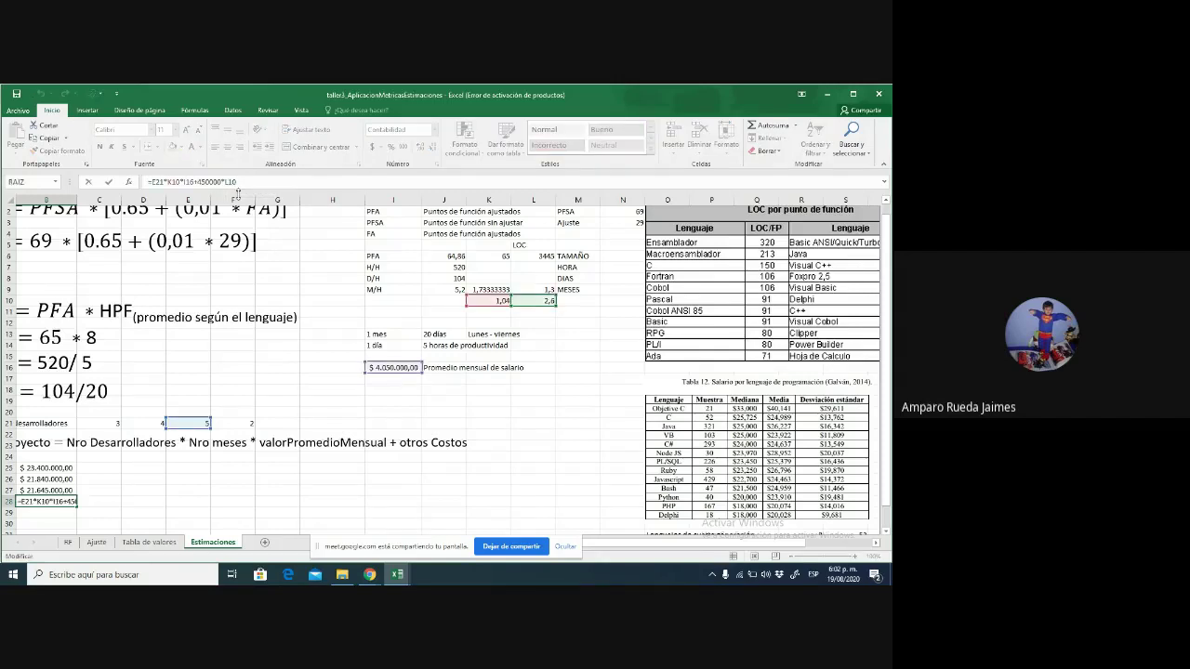
key(BackSpace)
key(BackSpace)
key(BackSpace)
text(K10)
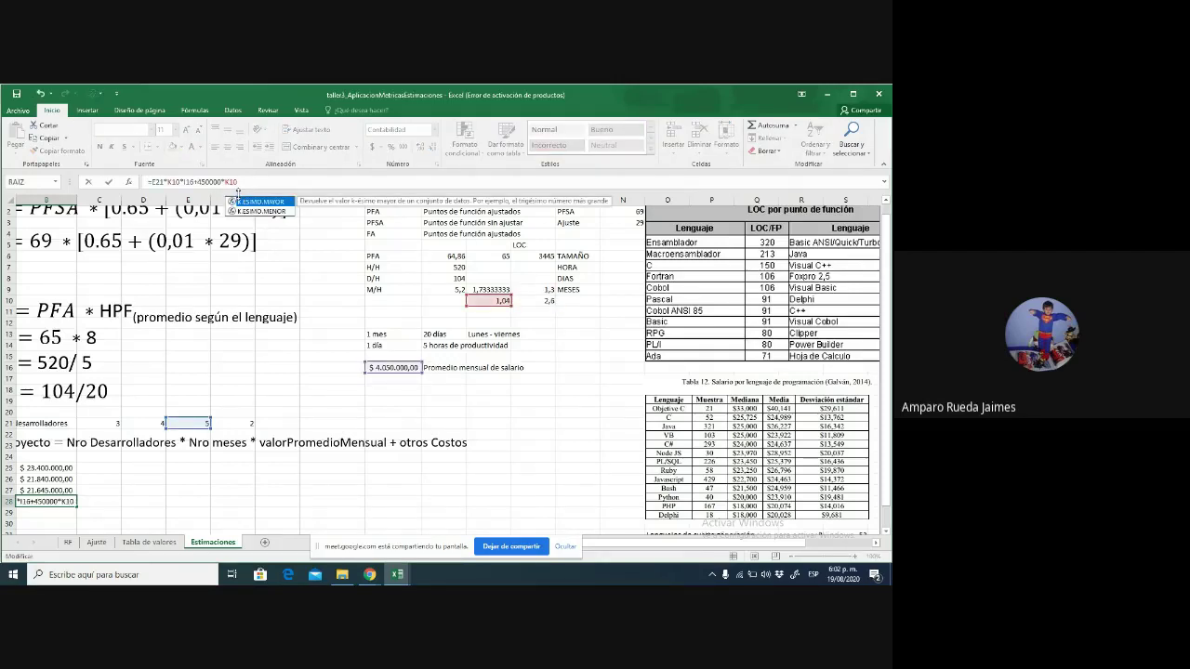
key(Return)
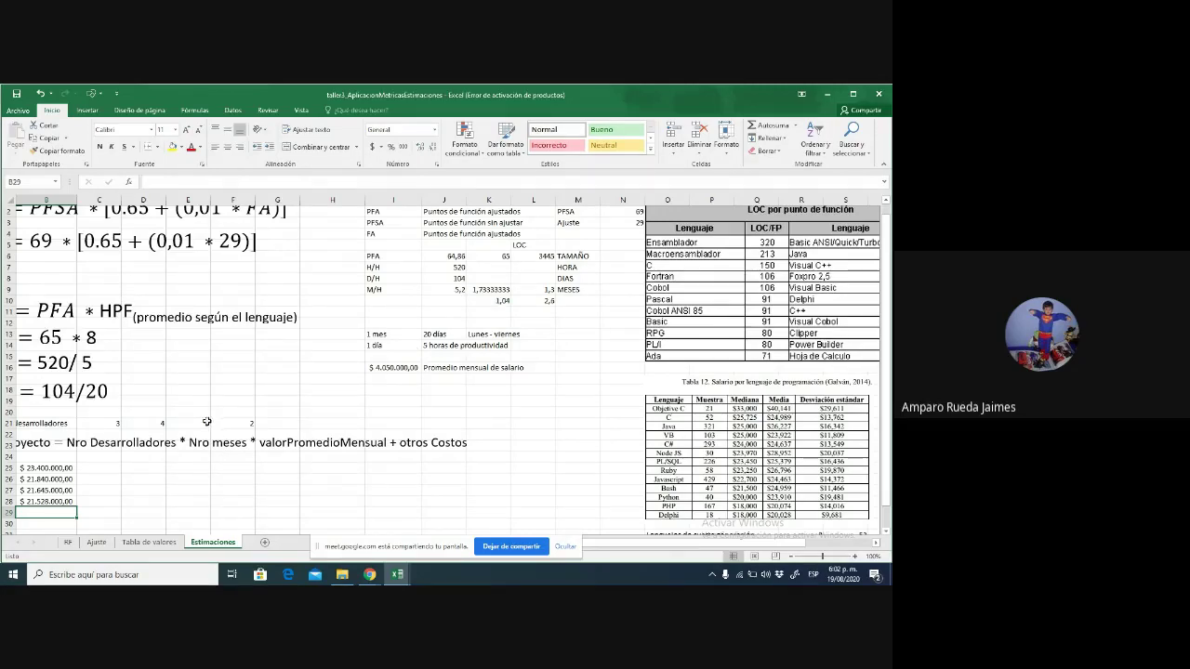
Examine the two-developer count in F21 and the H/H and D/H formulas in J7 and J8
click(44, 501)
click(47, 514)
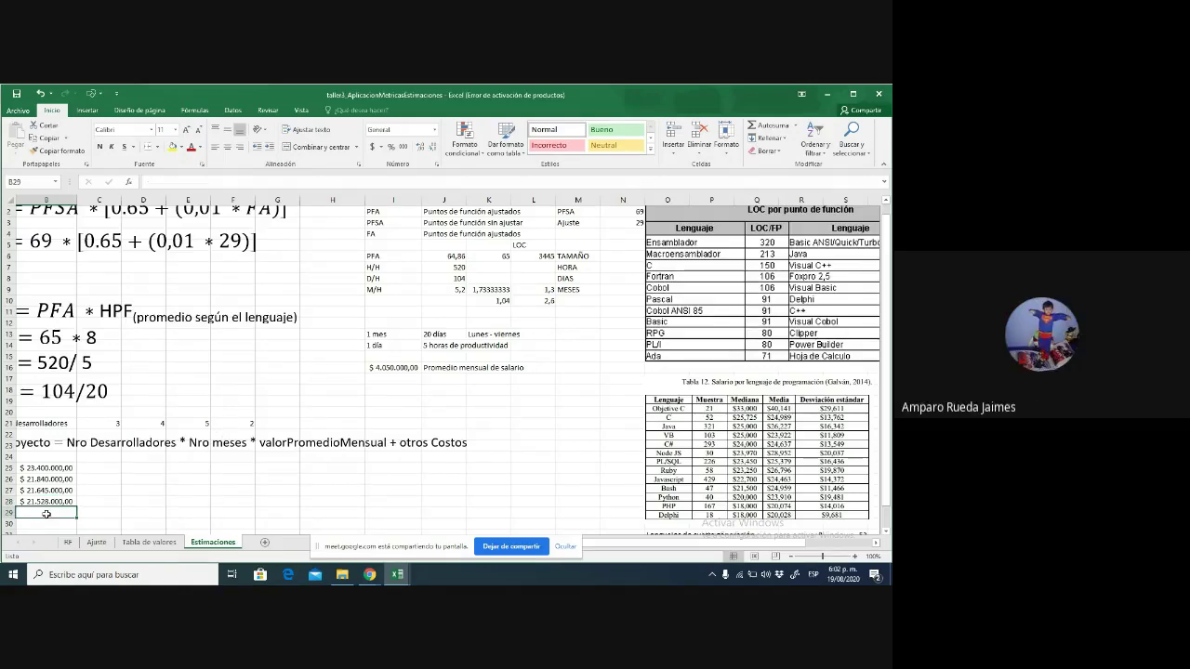
click(243, 423)
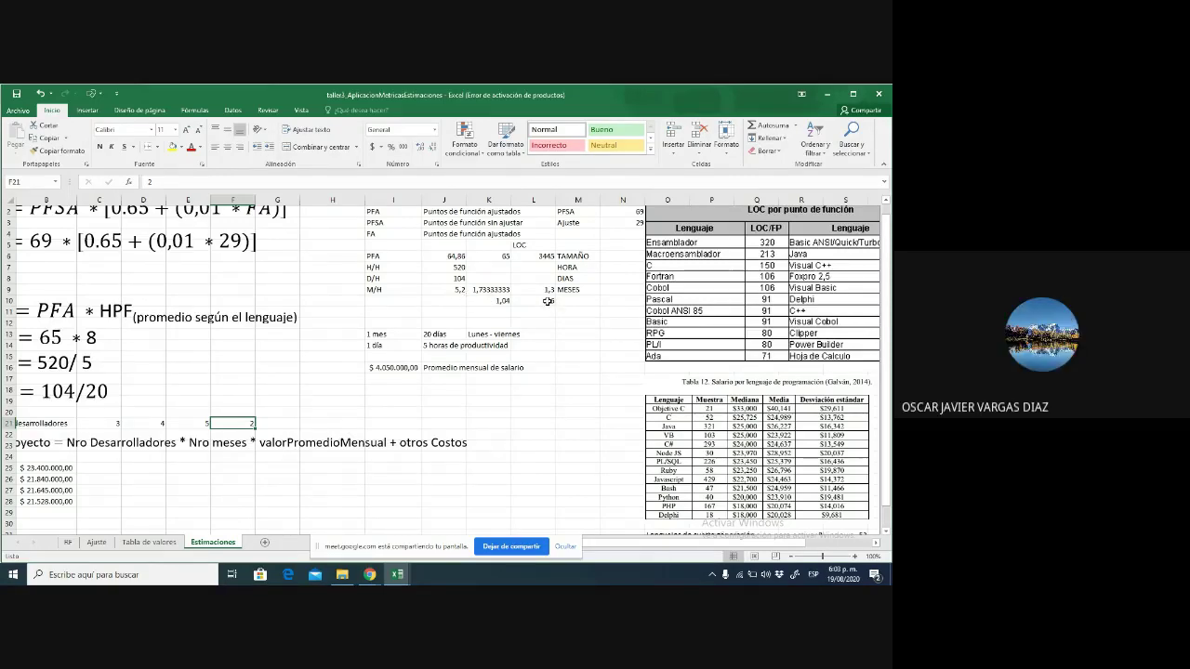
click(543, 495)
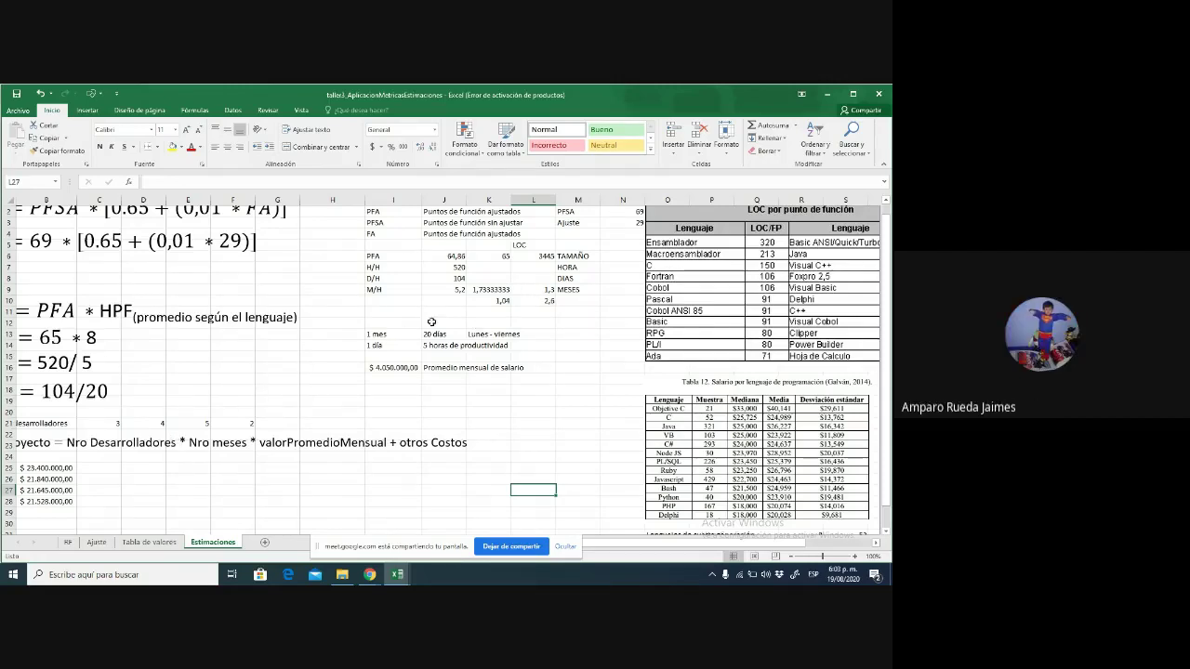
click(453, 266)
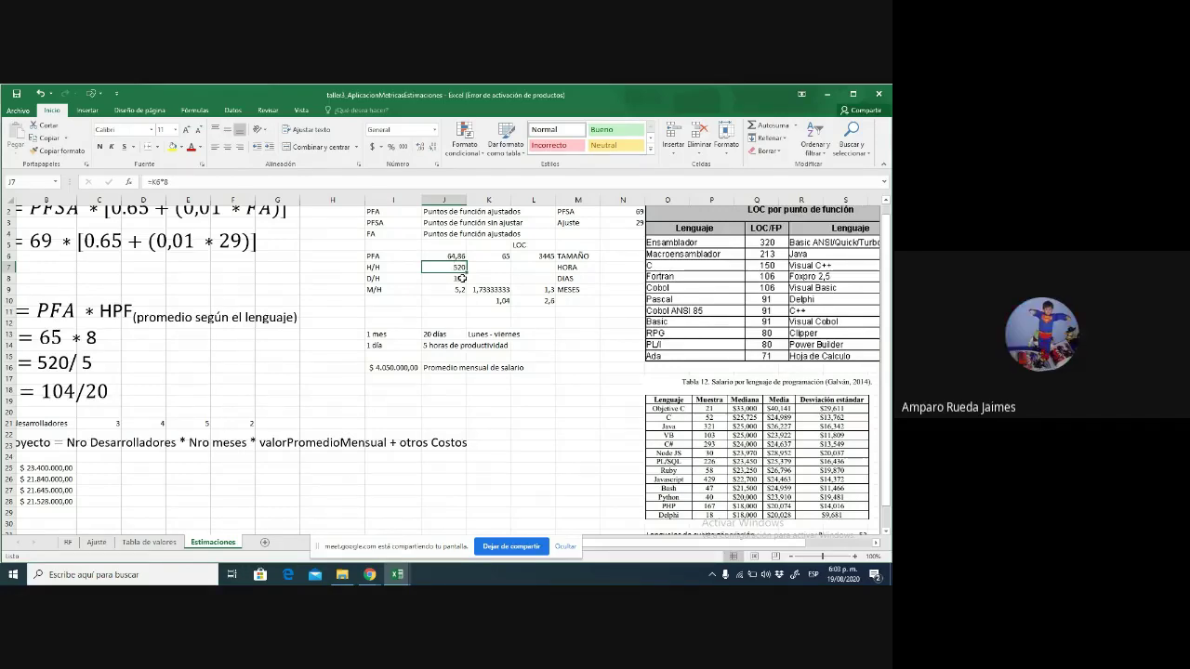
click(460, 278)
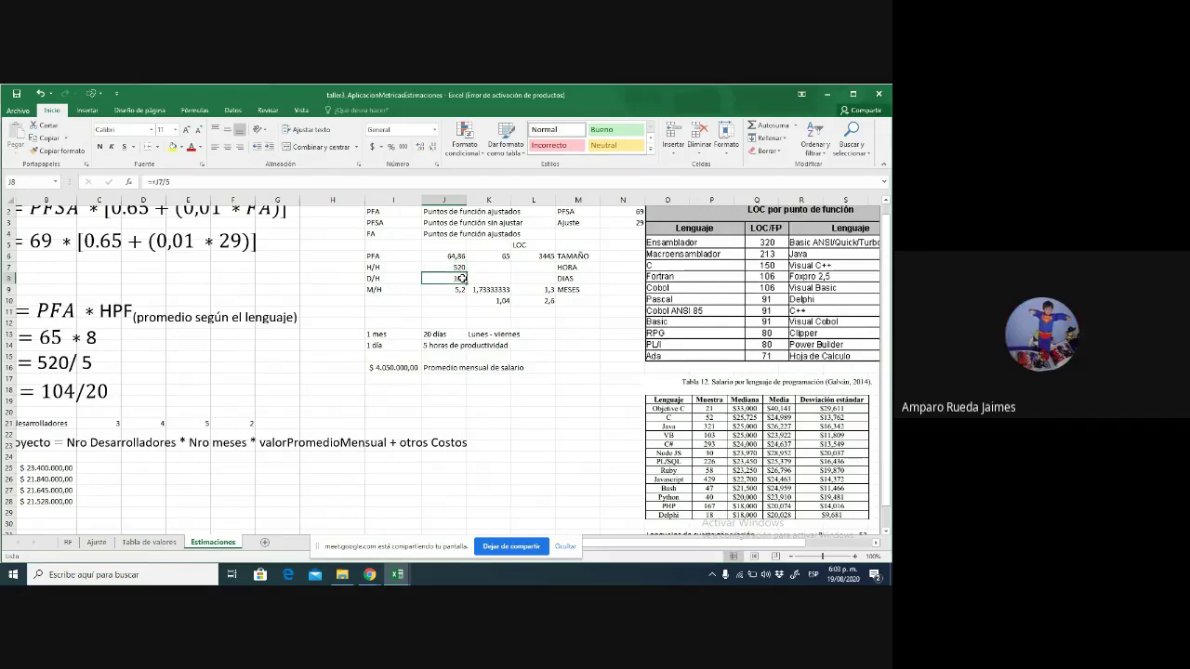
click(450, 356)
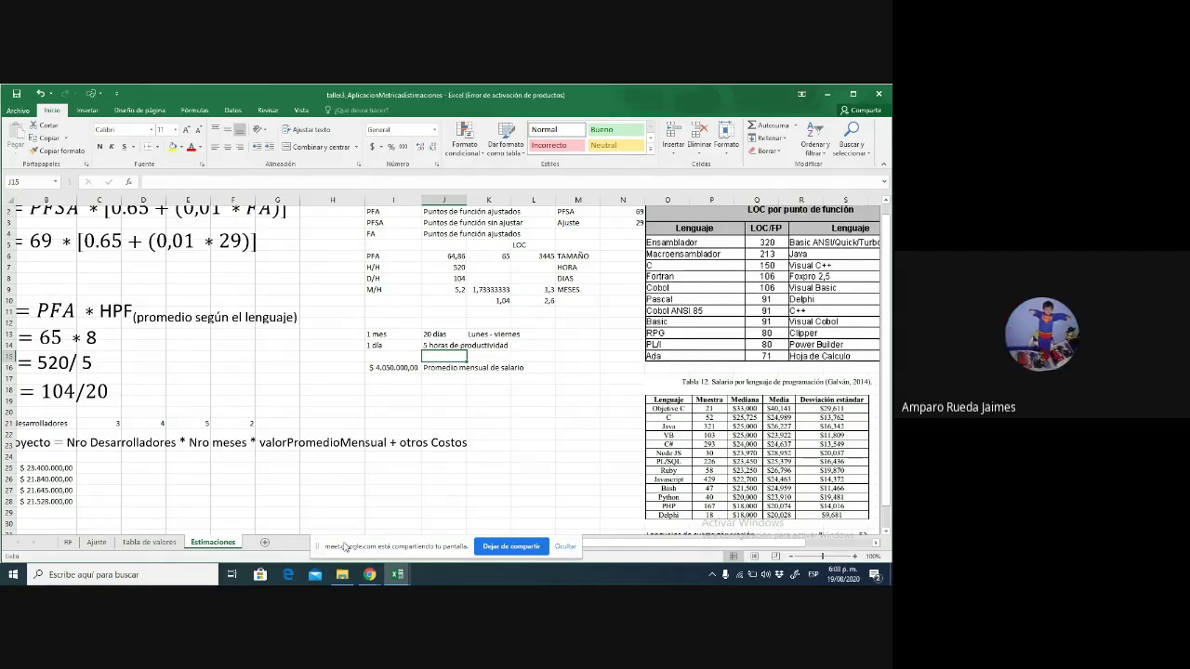
Switch to Gmail in Chrome and start a new message addressed to the first participant
mouse_move(369, 575)
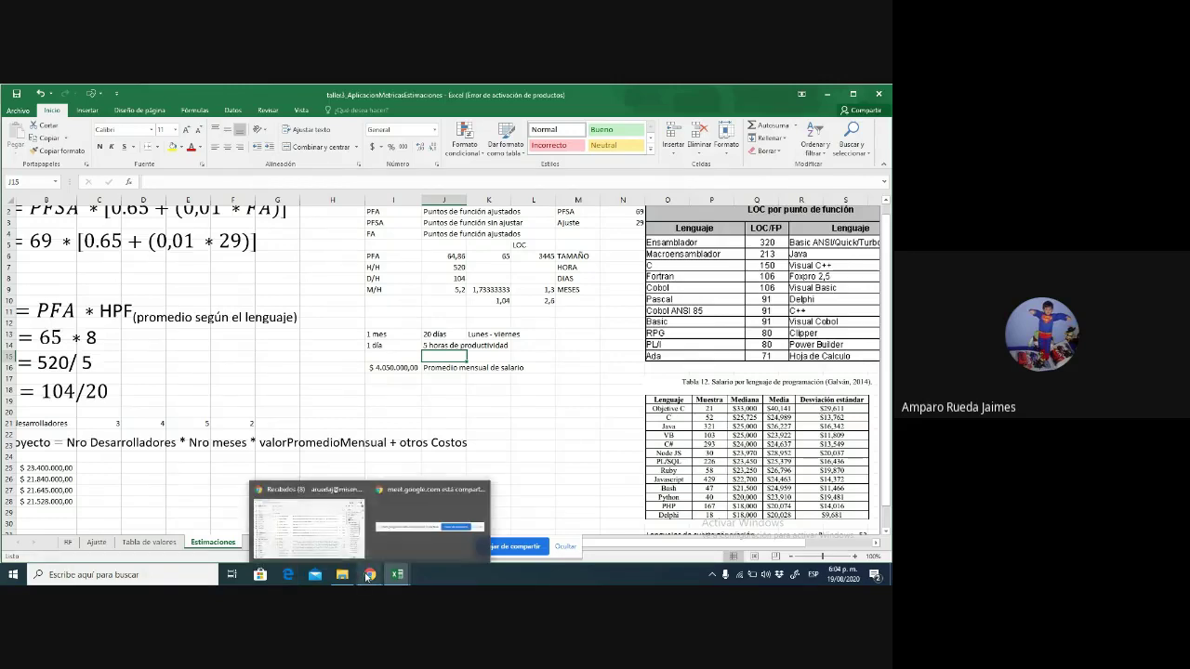
click(342, 547)
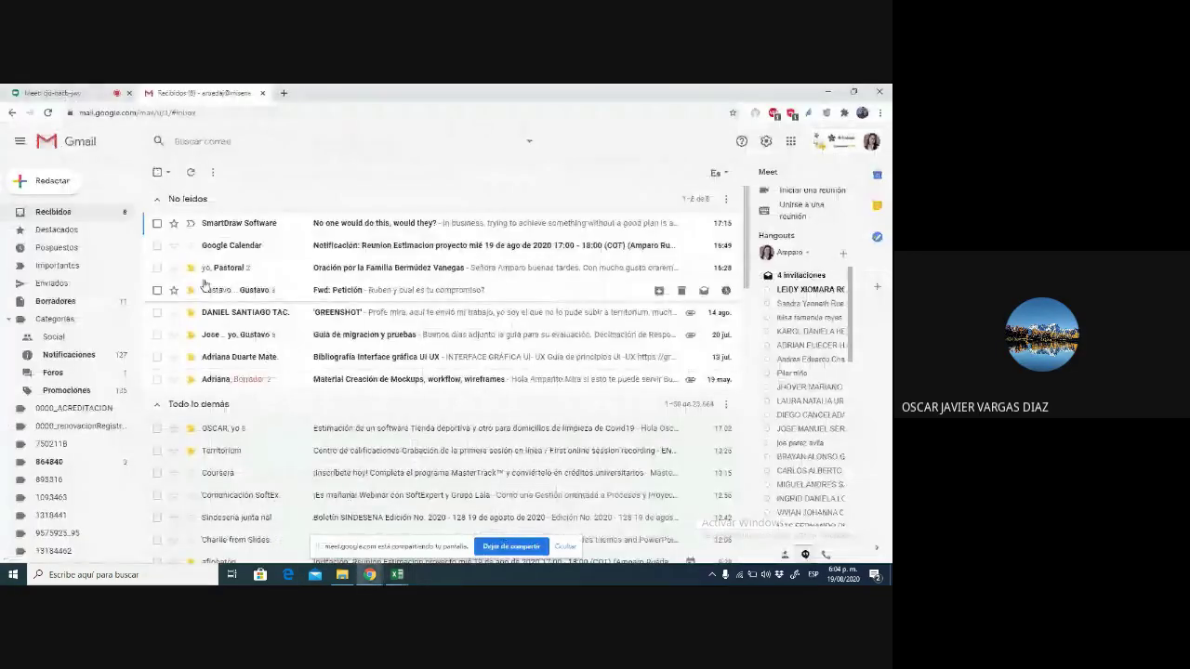
click(62, 183)
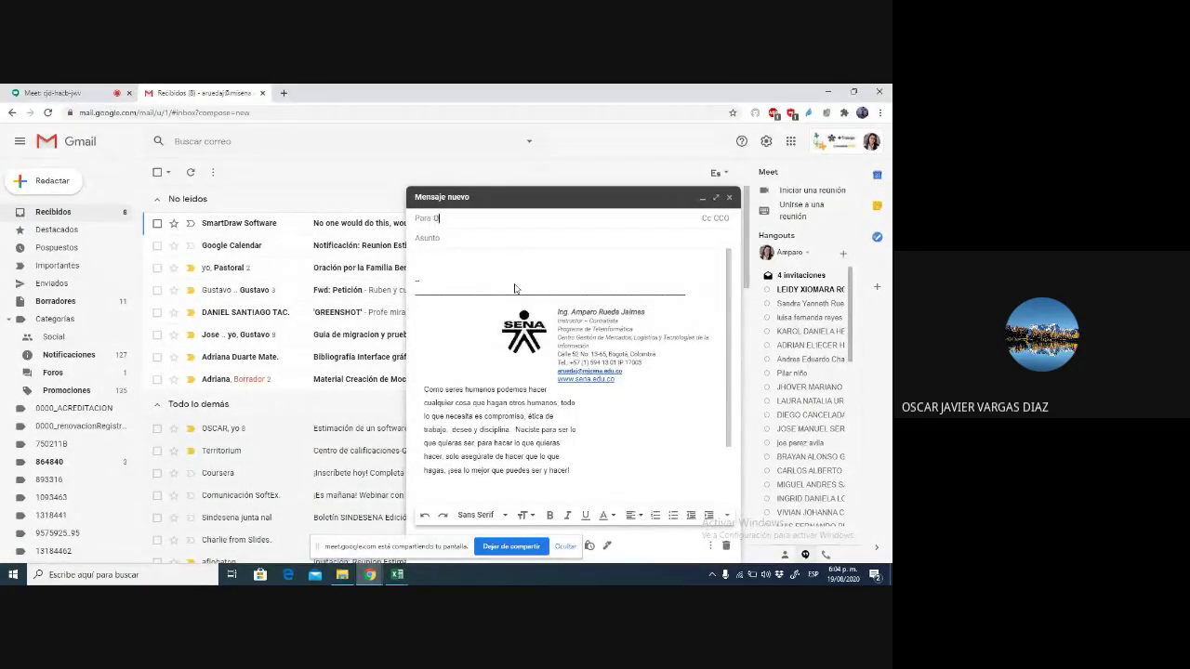
text(OJ)
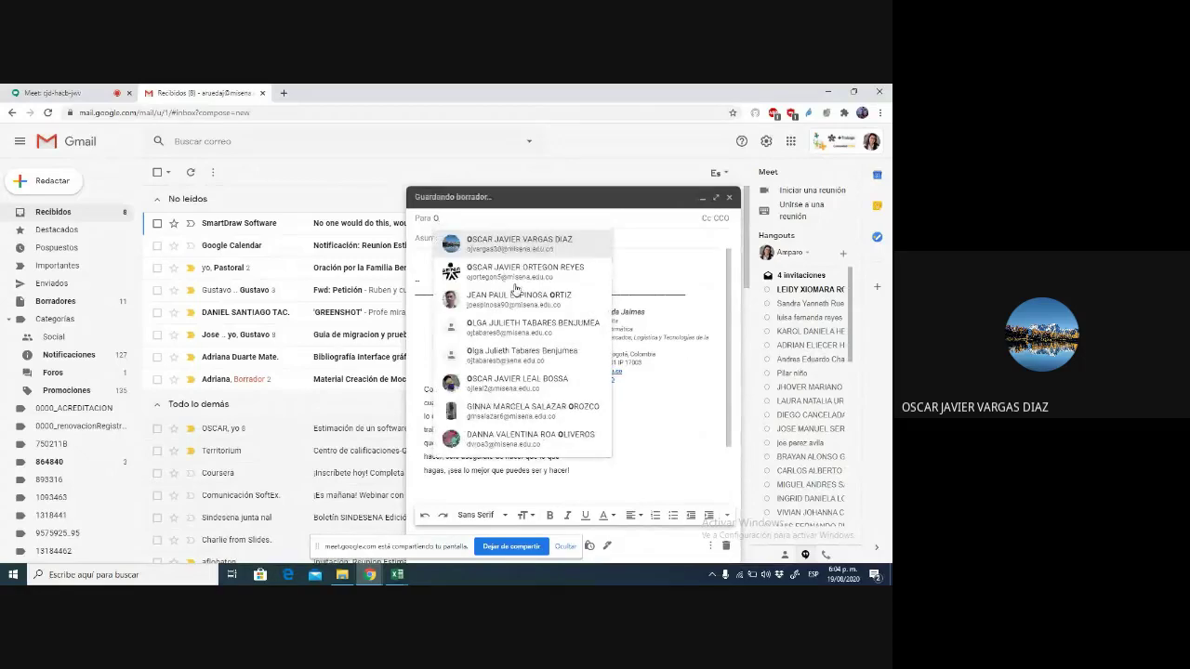
click(485, 249)
click(563, 273)
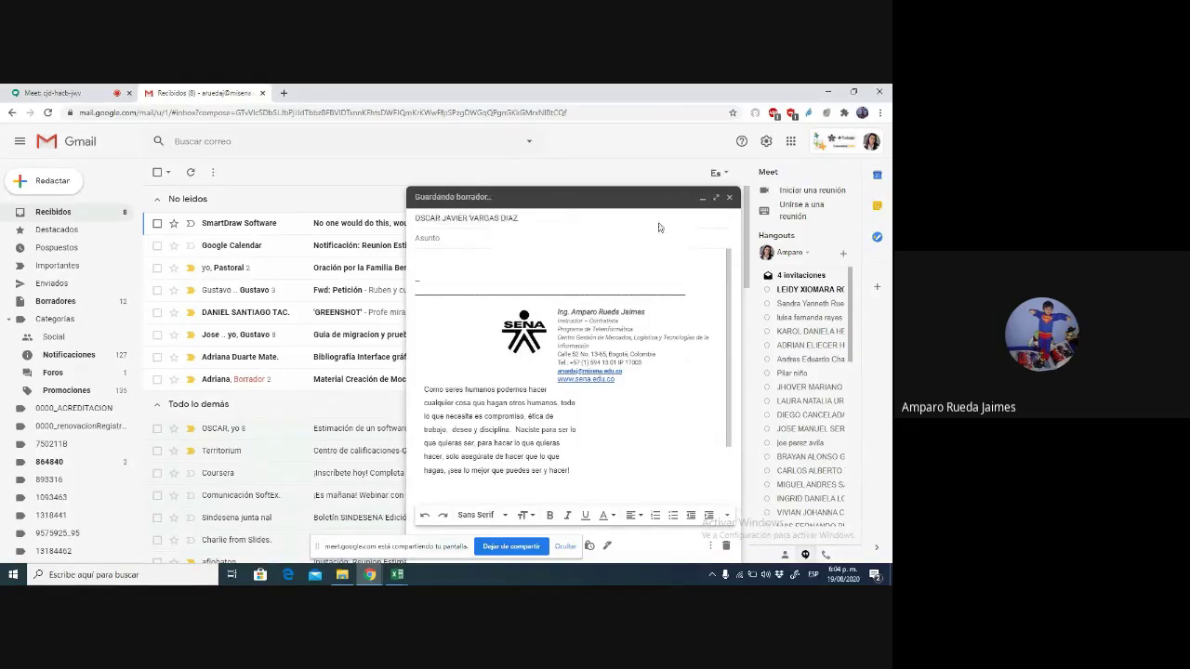
click(550, 219)
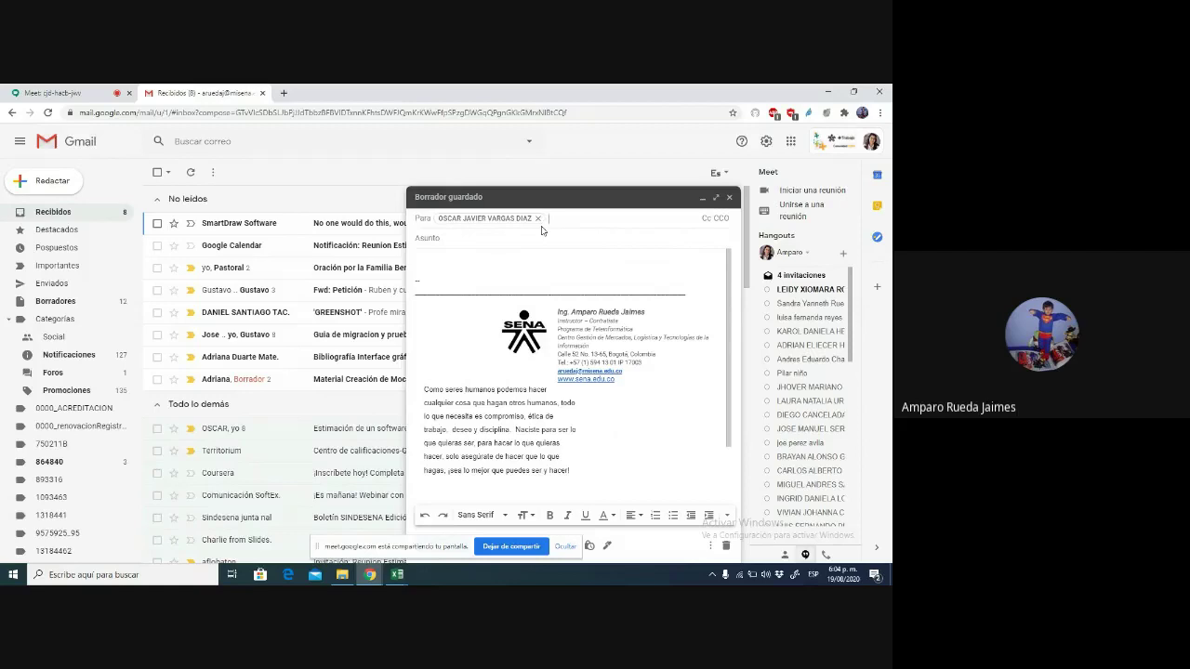
Enter "Matriz" as the subject of the new message
click(441, 239)
text(M)
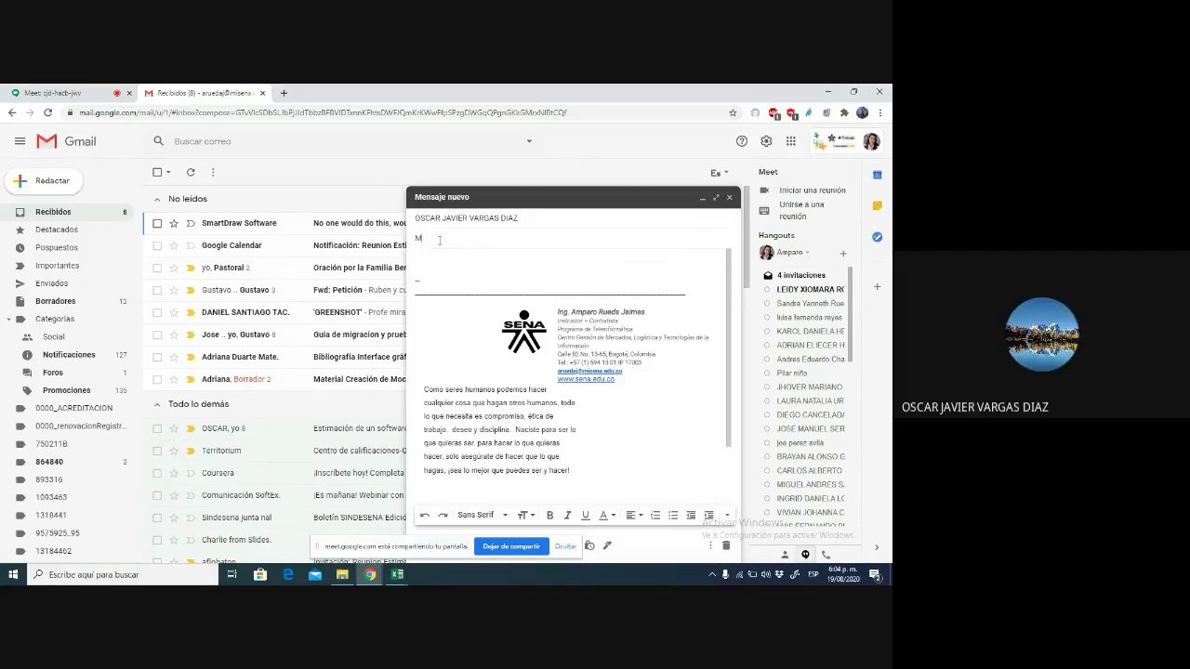
text(triz)
key(BackSpace)
text(atriz)
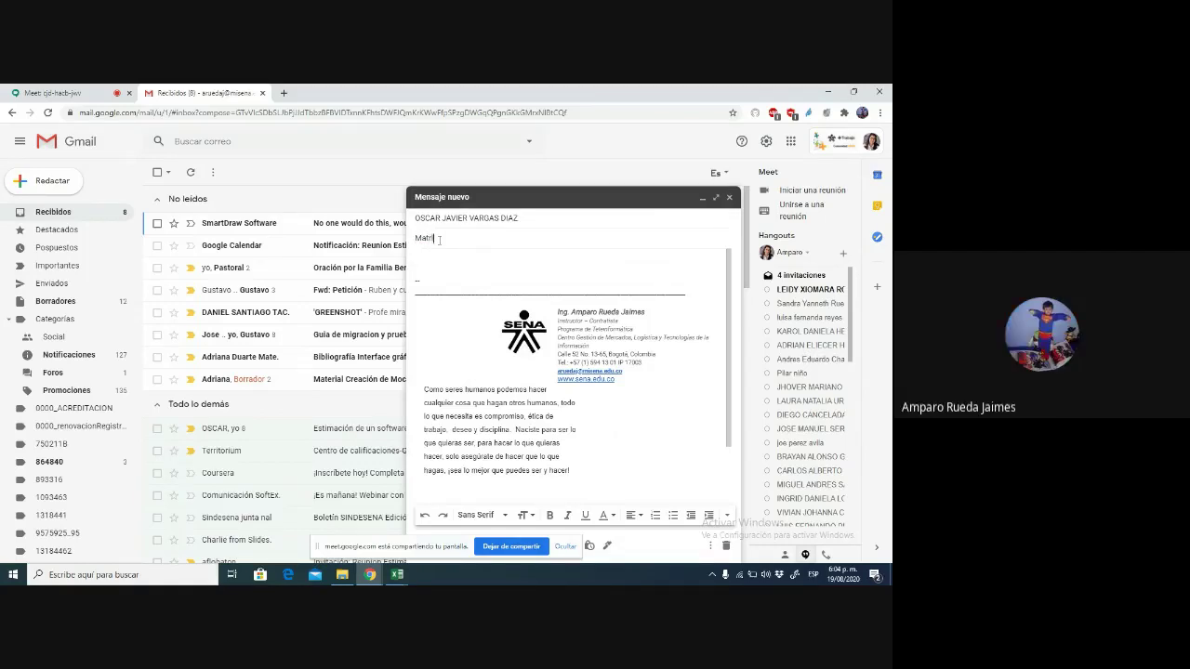
Add the second participant from the suggested contacts as a recipient of the message
click(535, 223)
mouse_move(535, 224)
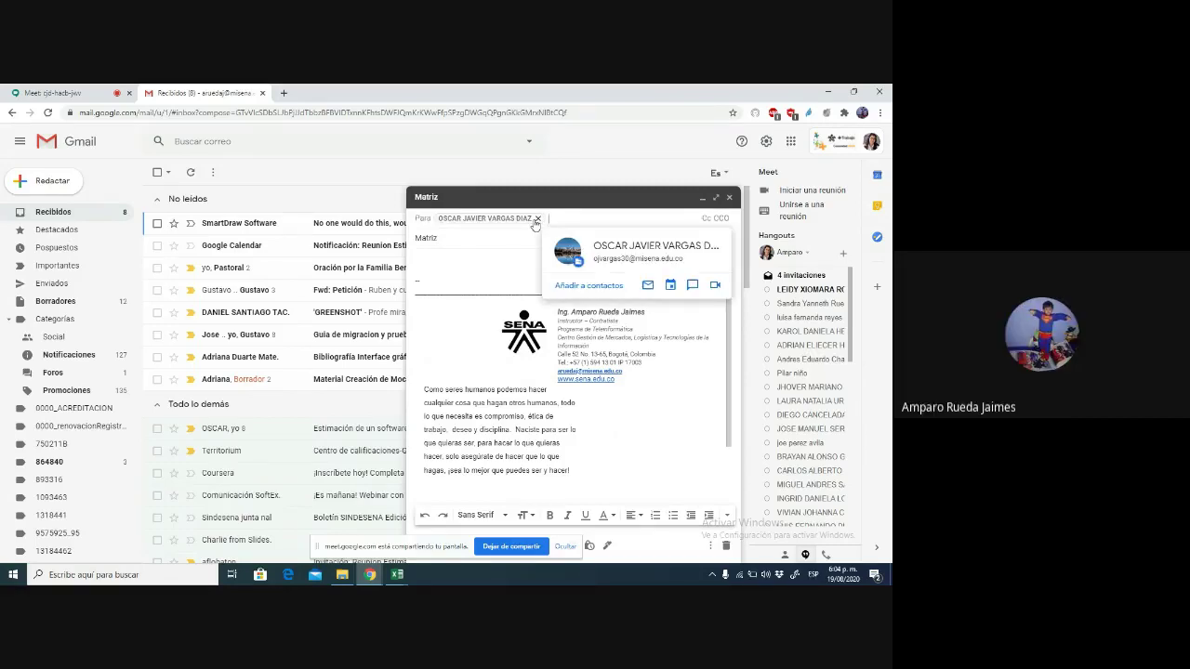
text(af)
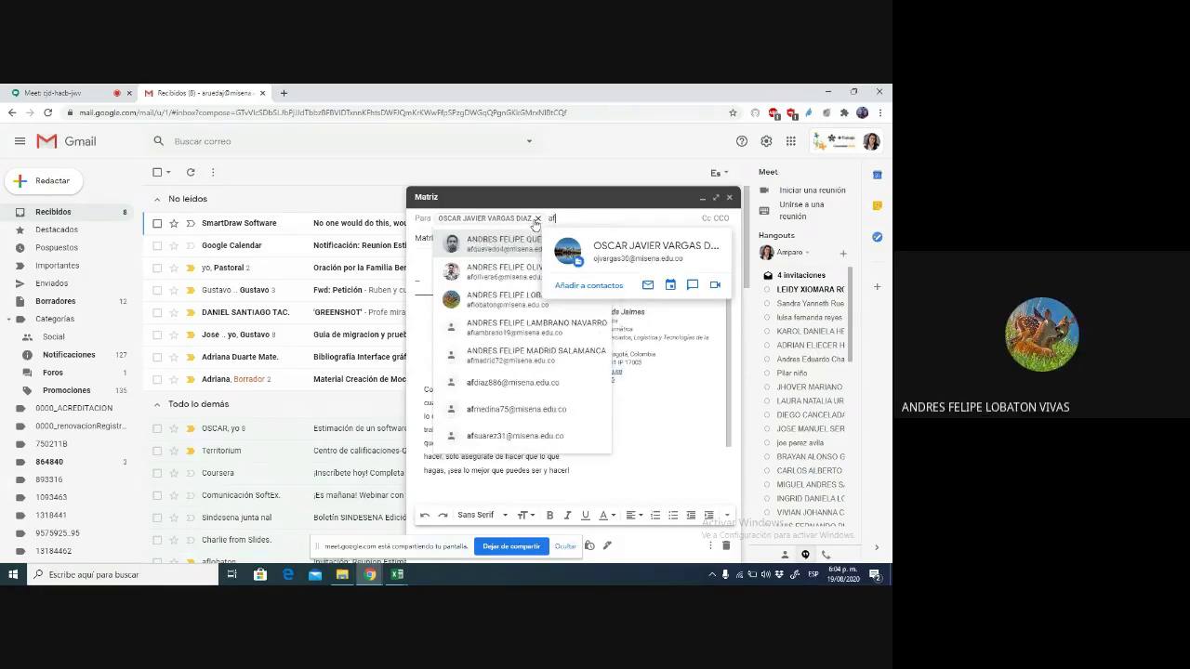
click(516, 306)
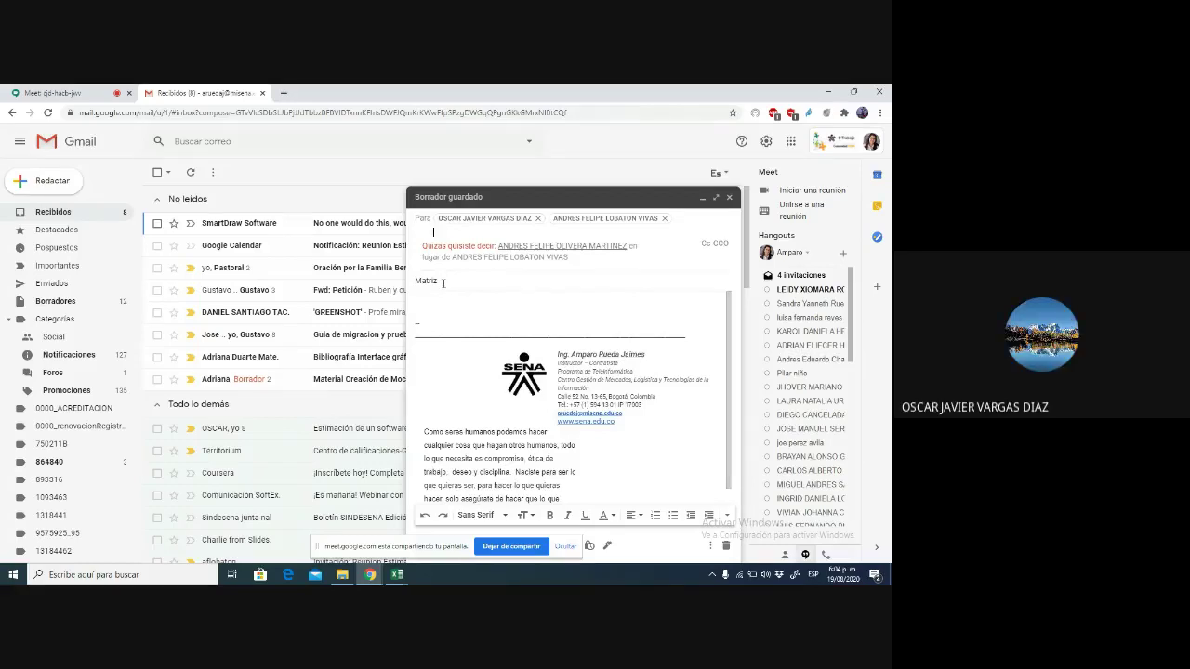
Complete the message subject as "Matriz puntos de función"
click(443, 282)
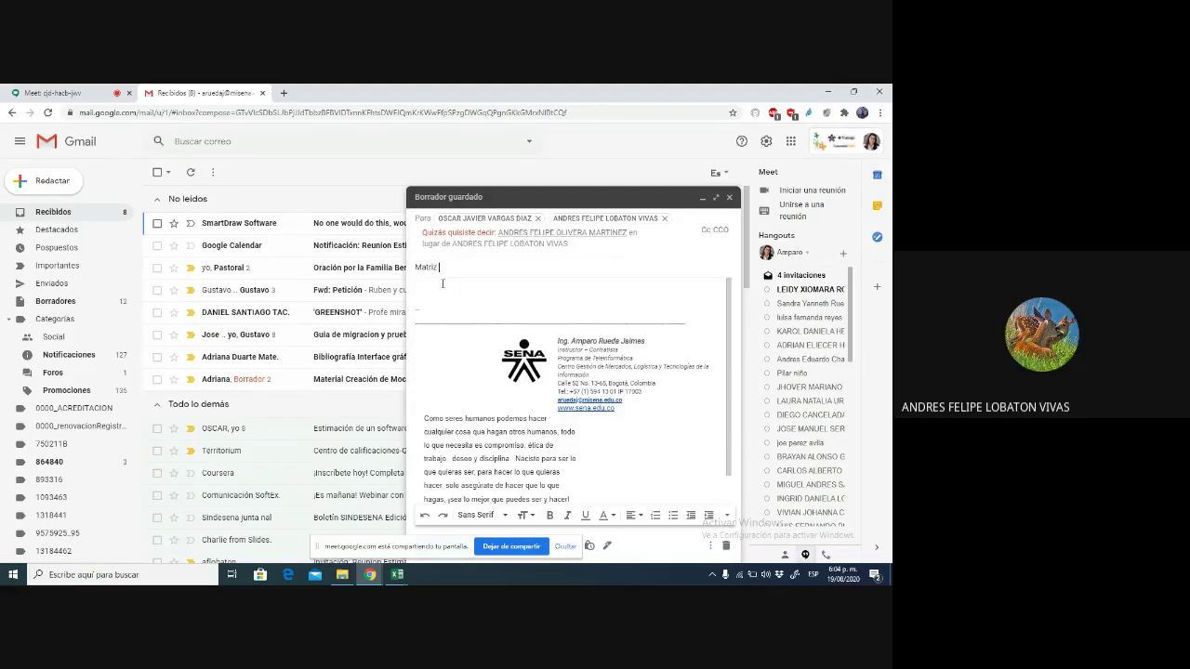
text(puntos de func)
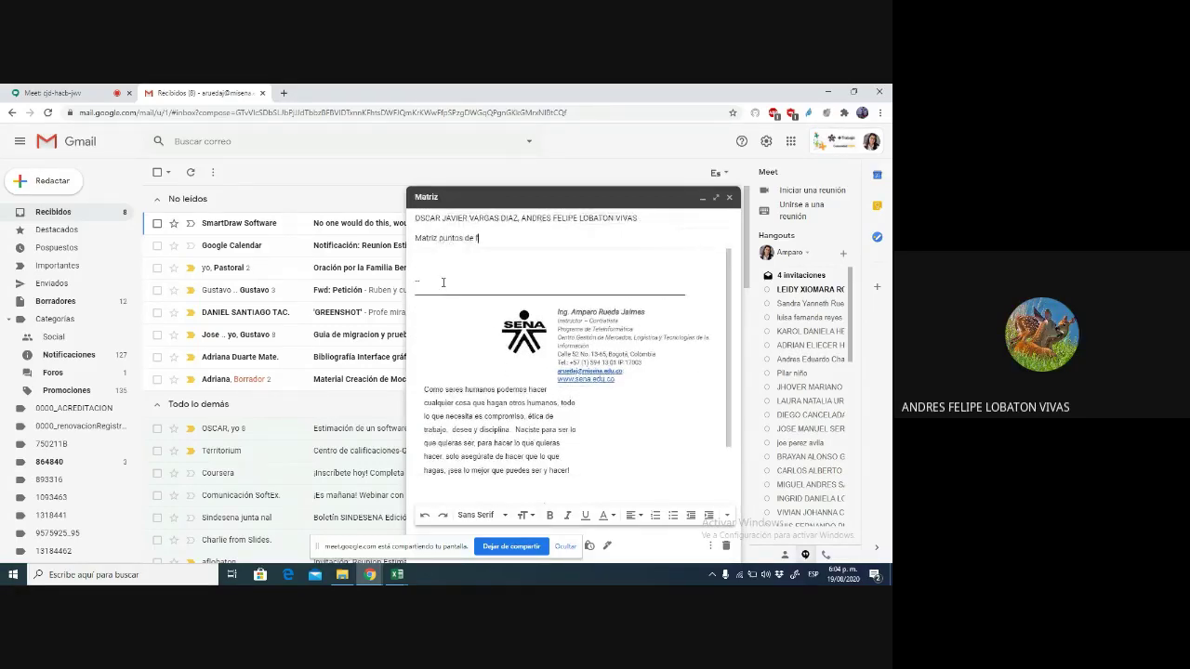
key(BackSpace)
key(BackSpace)
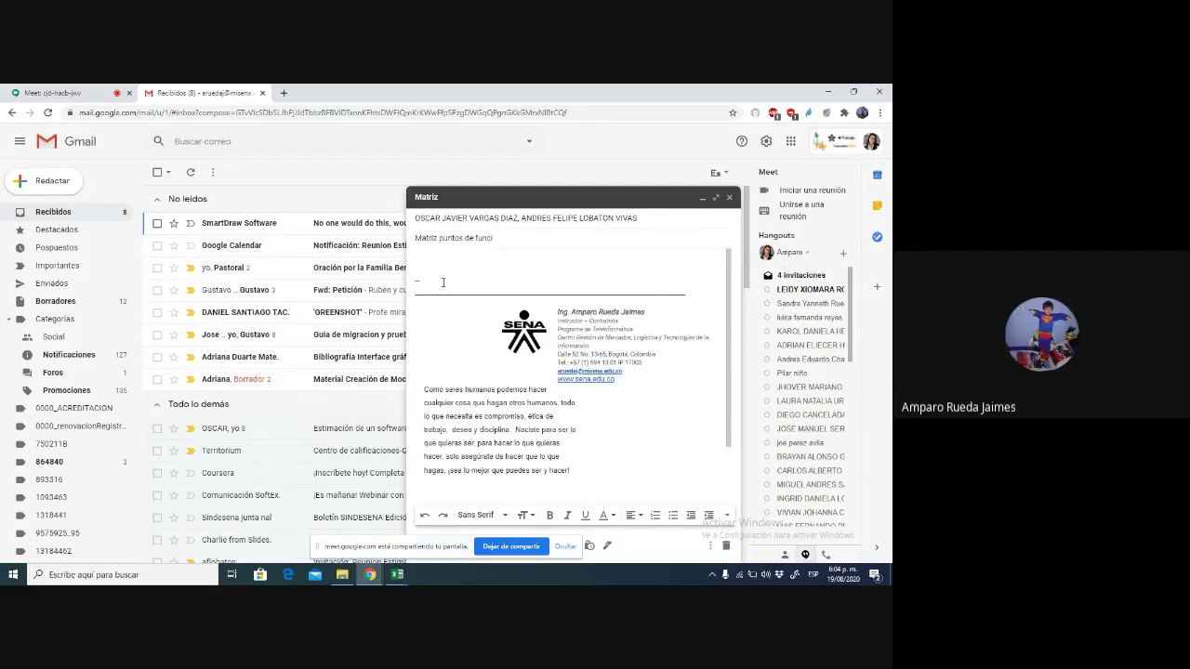
text(ón)
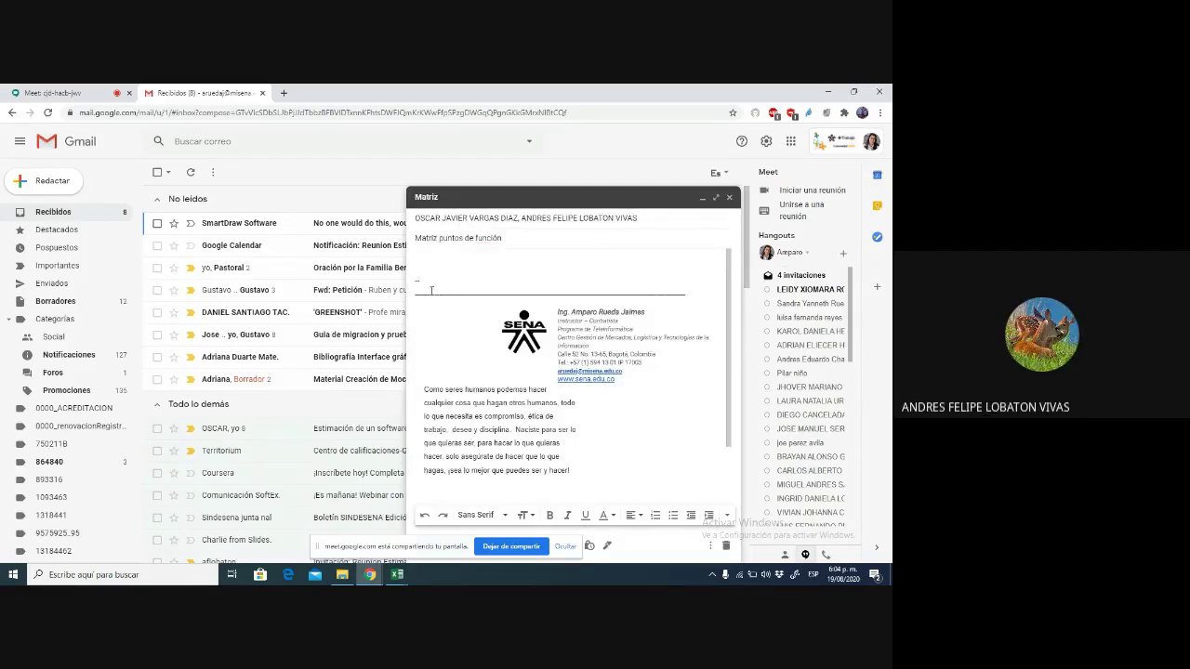
Begin writing the message body above the signature
click(429, 261)
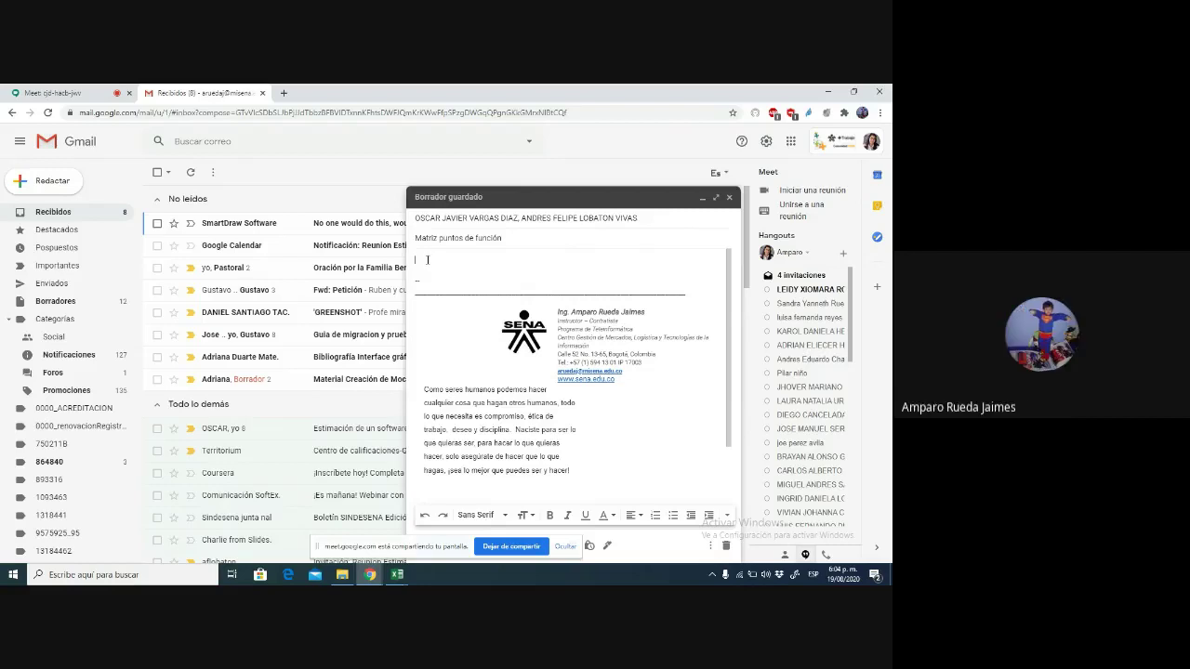
text(Ane)
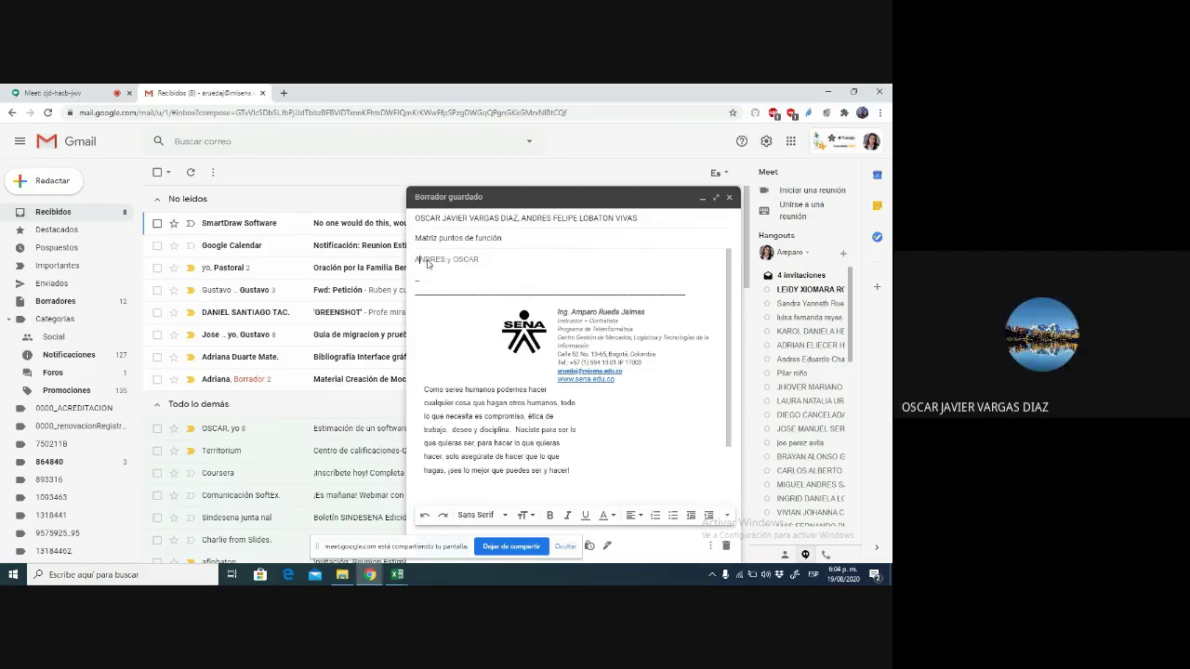